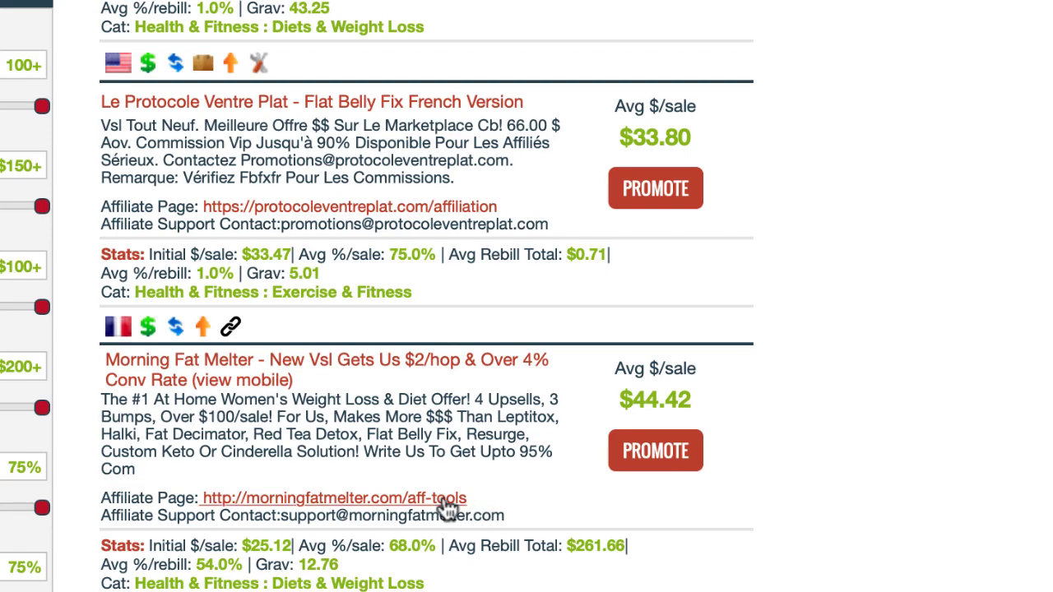
Open the Morning Fat Melter affiliate page from its marketplace listing and read the commission information down to the affiliate resources link
click(445, 502)
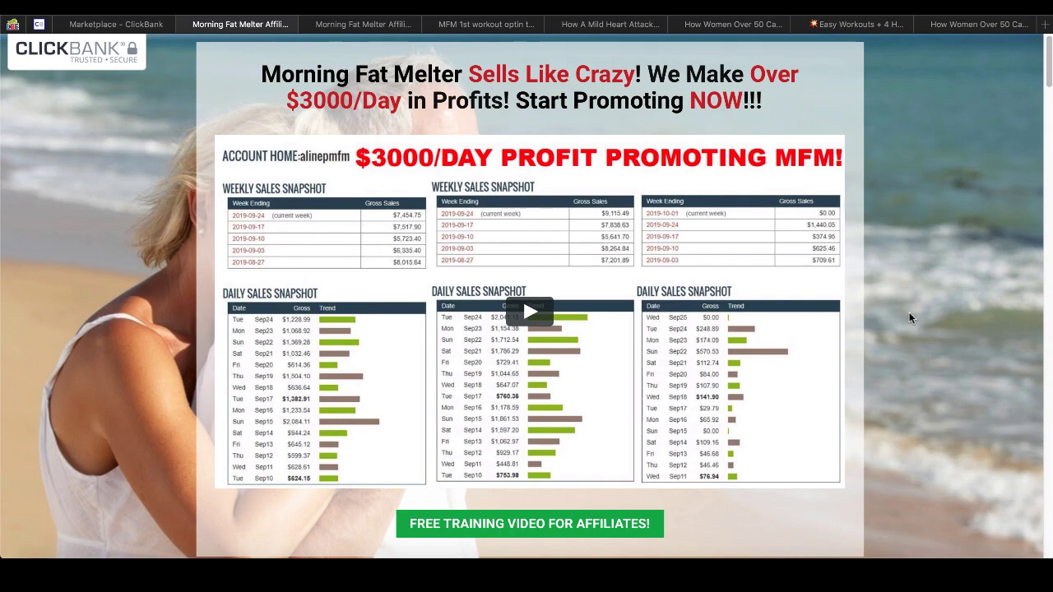
scroll(910, 317, down, 5)
scroll(909, 318, down, 4)
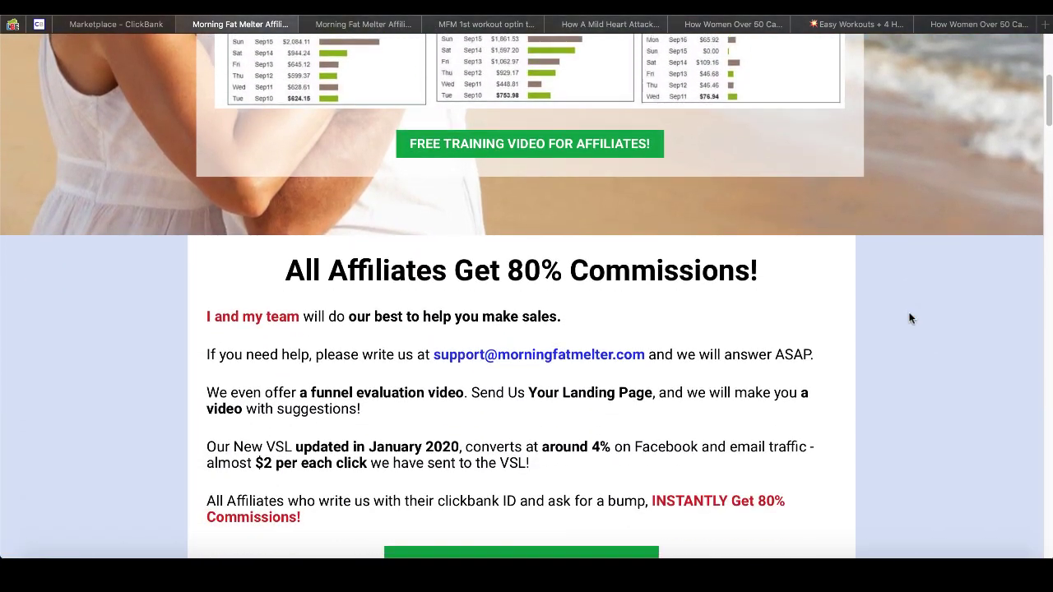
scroll(911, 319, down, 1)
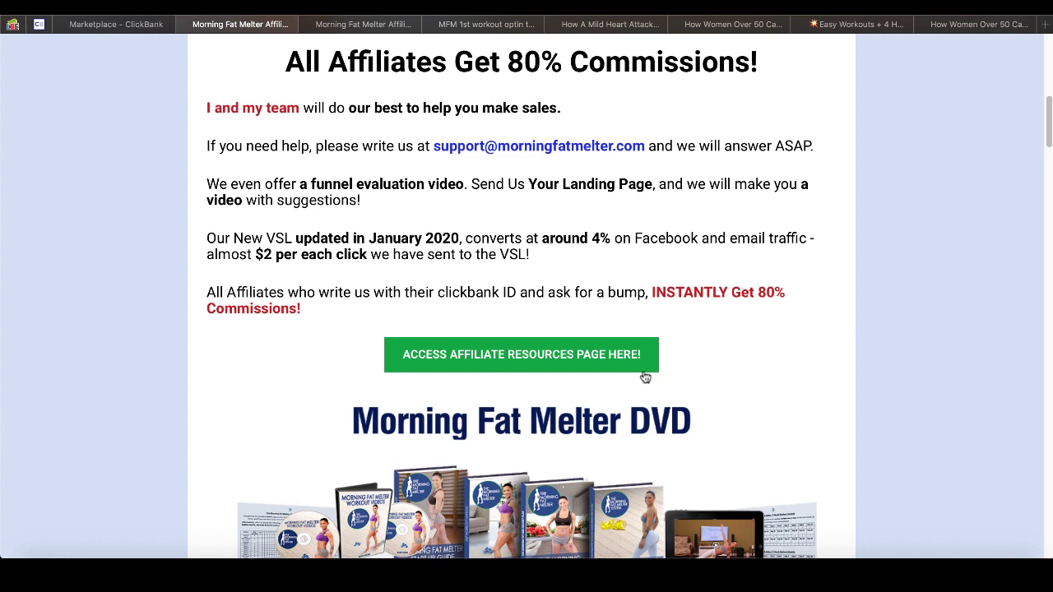
View the email opt-in form for the affiliate resources page and dismiss it without submitting an address
click(591, 368)
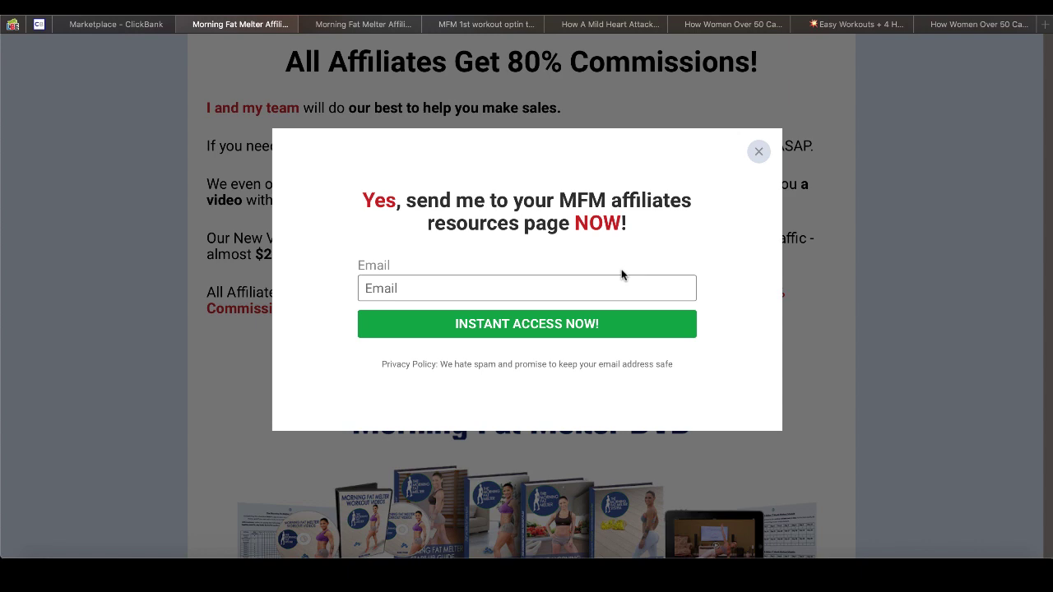
click(759, 153)
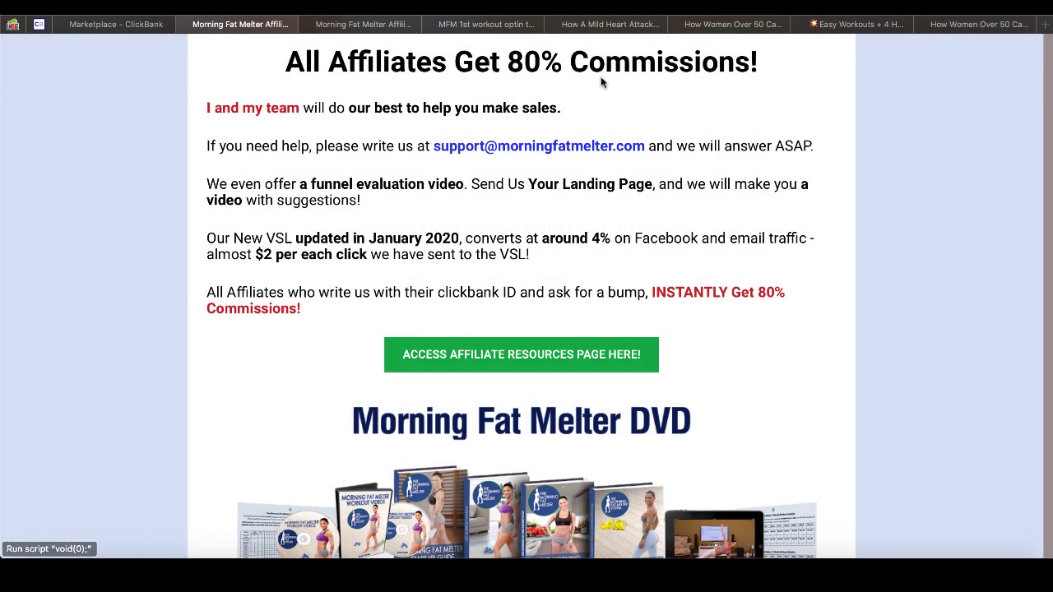
click(525, 356)
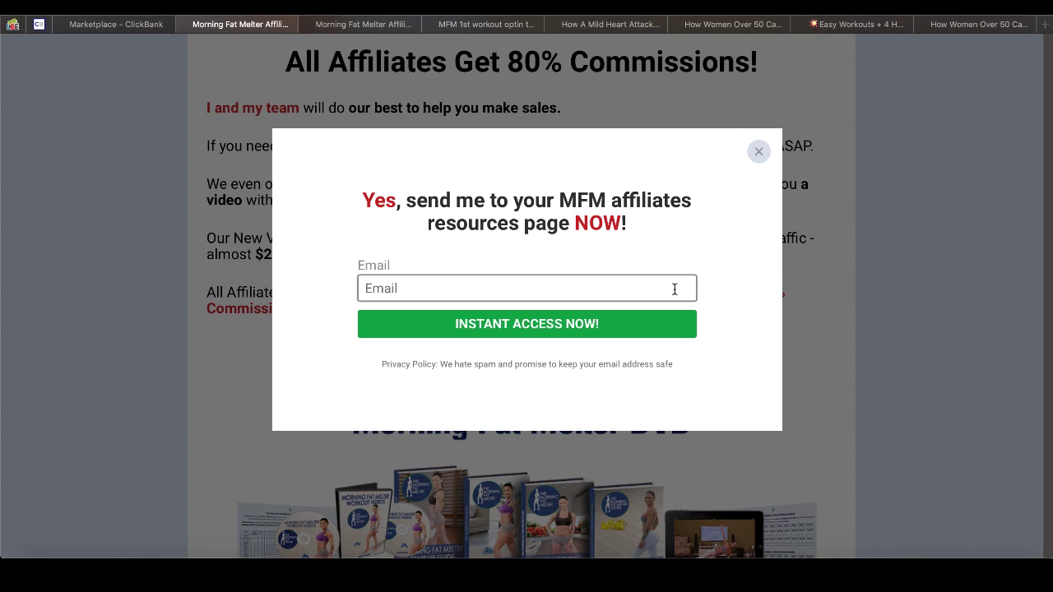
click(755, 154)
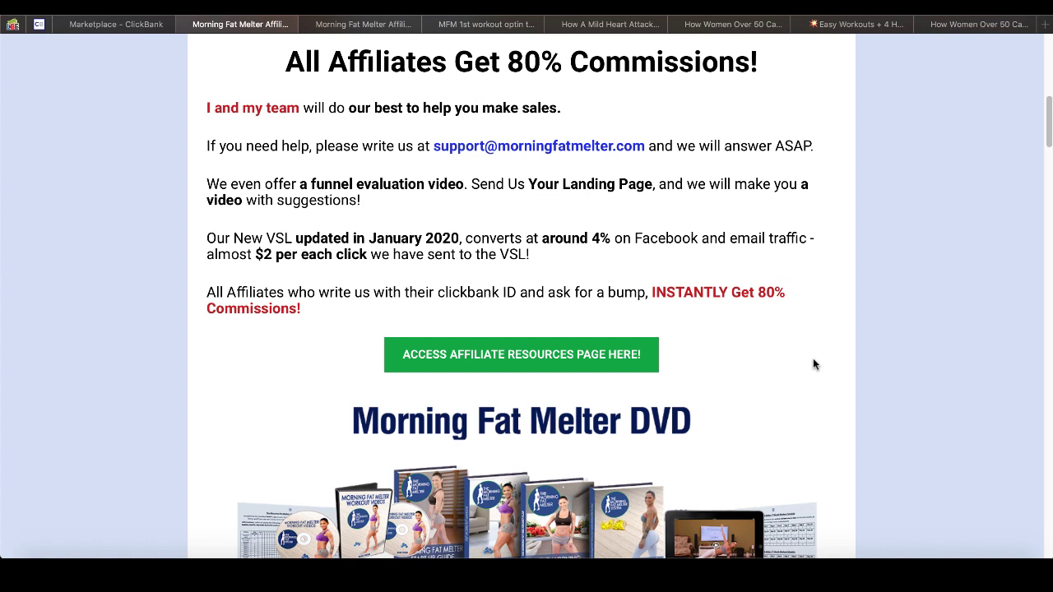
Examine the affiliate links, landing page and Facebook funnel sections of the affiliate resources page, and open the MFM 1st workout optin template
click(384, 25)
scroll(811, 326, up, 1)
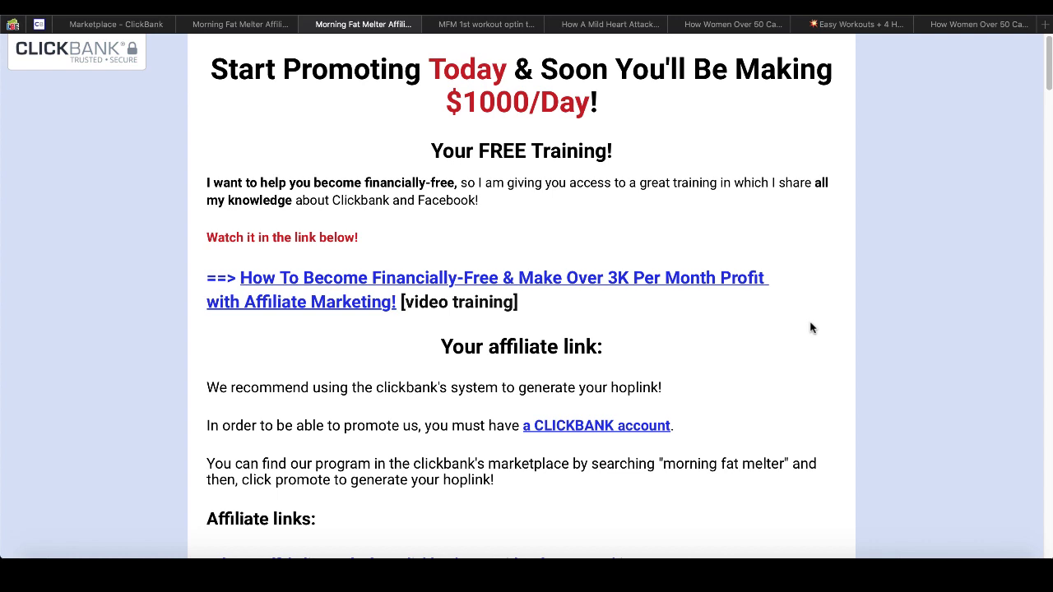
scroll(854, 307, down, 1)
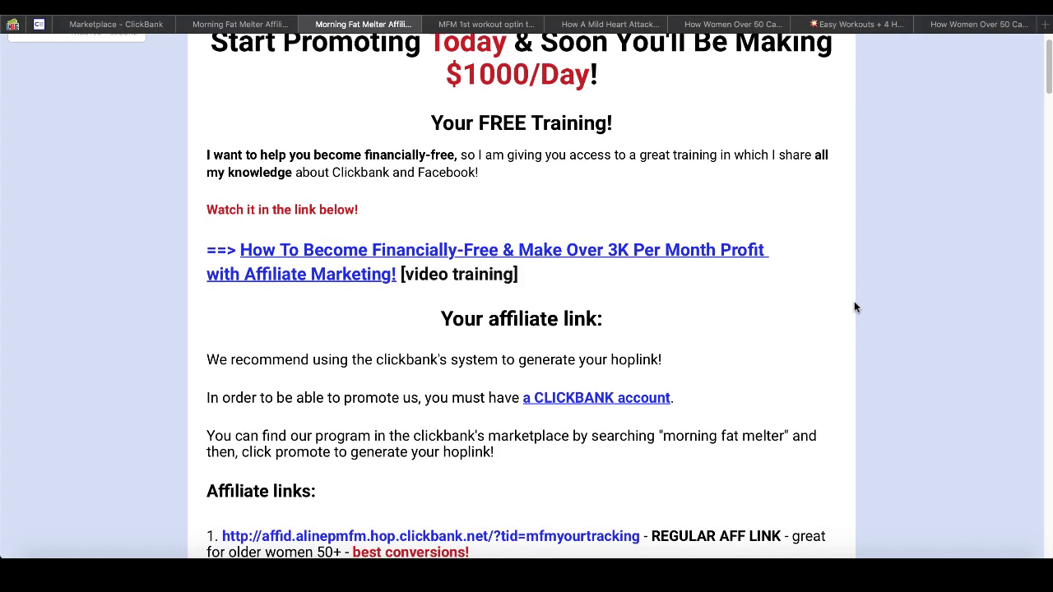
scroll(854, 307, down, 5)
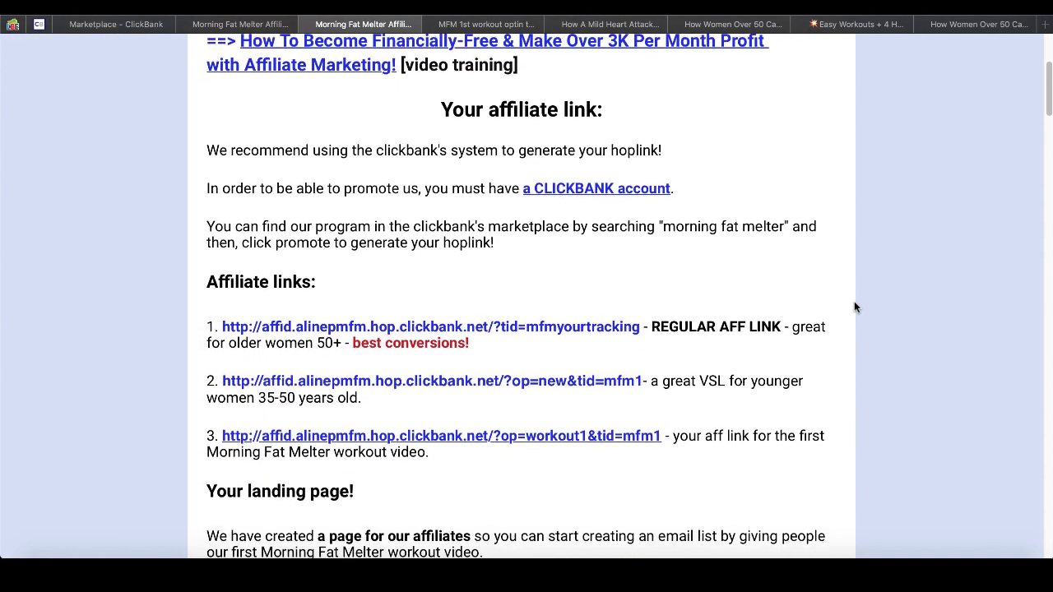
scroll(855, 307, down, 3)
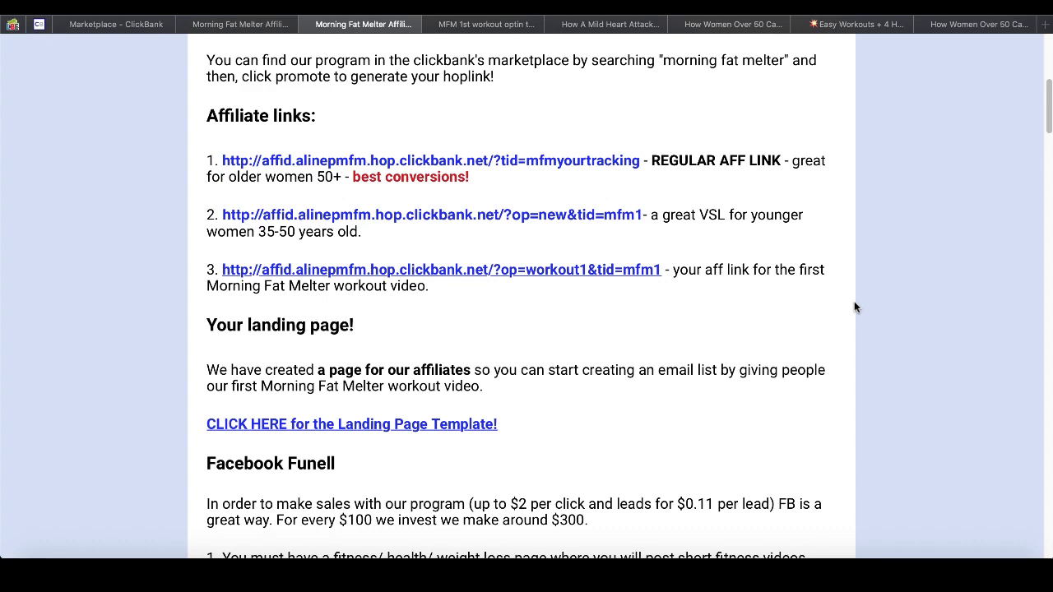
scroll(855, 306, down, 2)
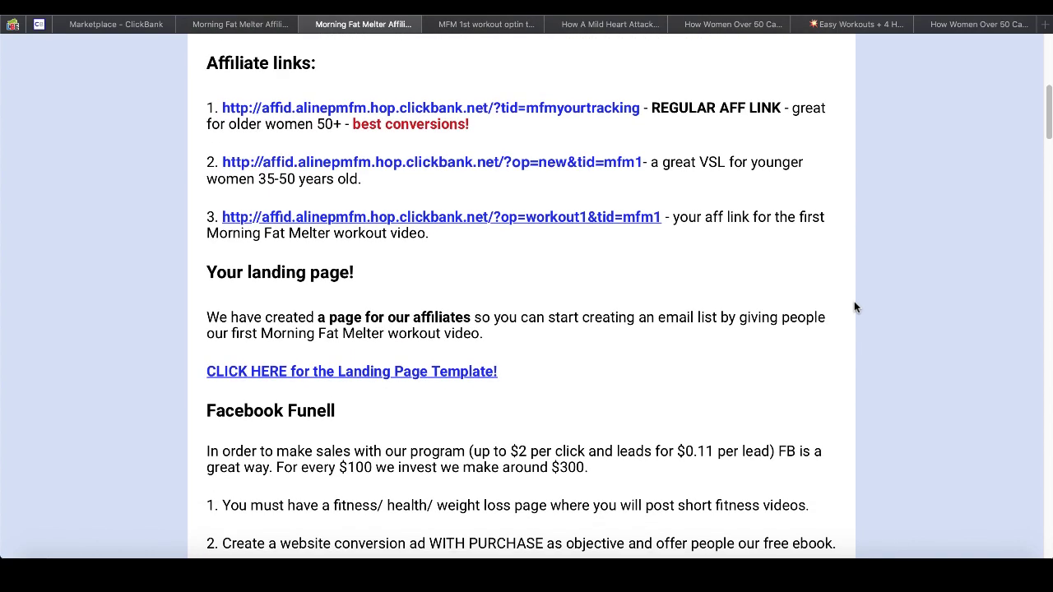
scroll(854, 307, down, 1)
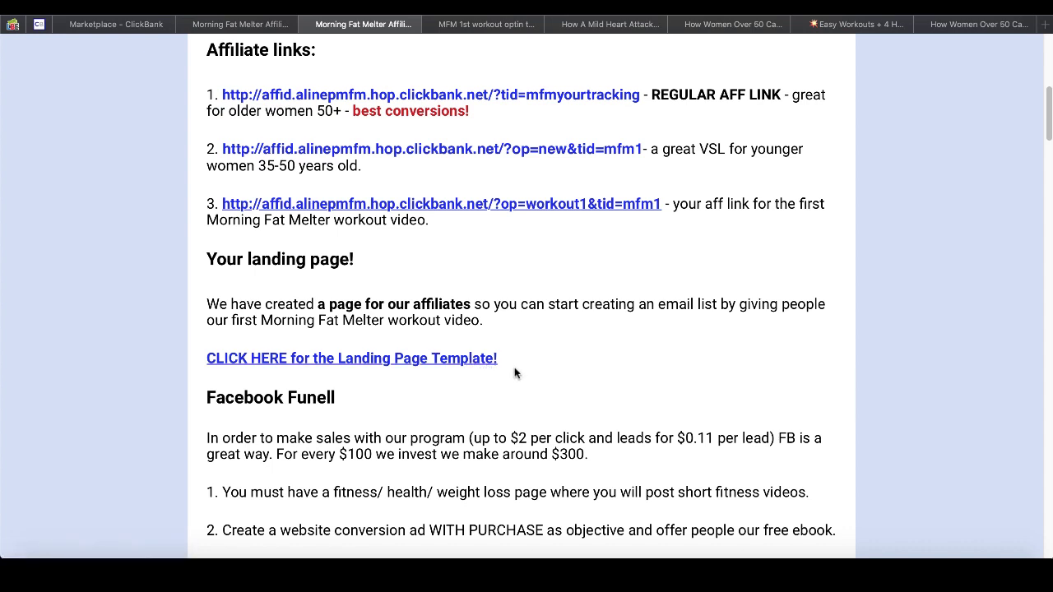
scroll(515, 373, down, 3)
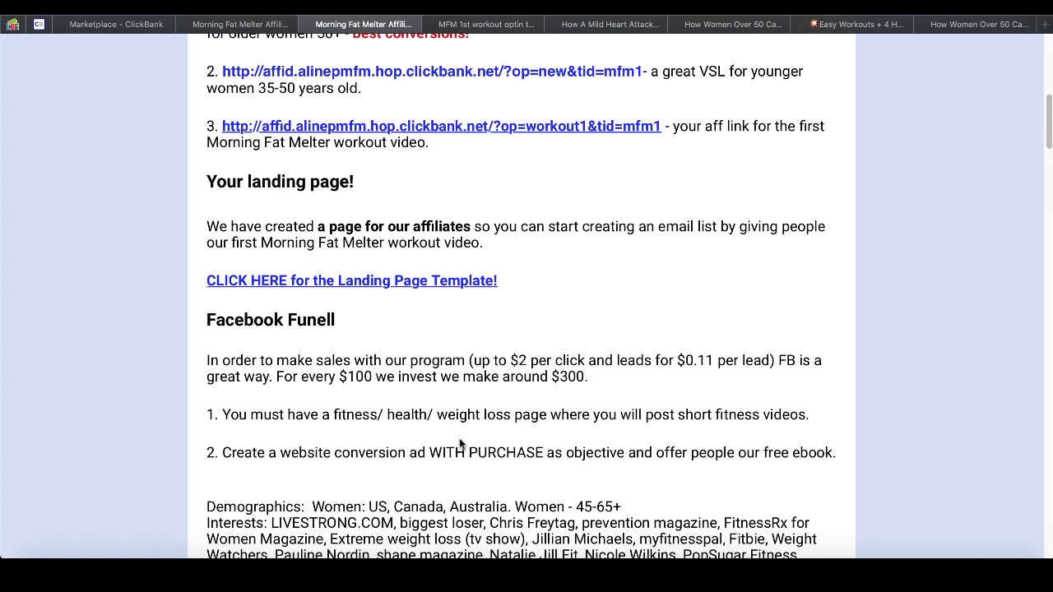
scroll(461, 441, down, 1)
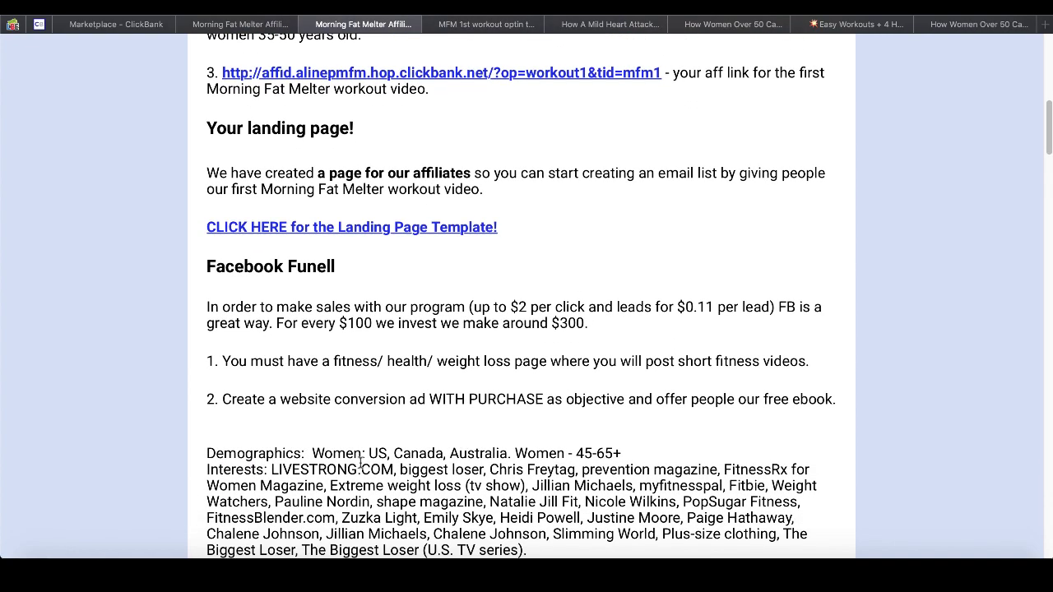
scroll(360, 463, down, 1)
scroll(360, 463, up, 1)
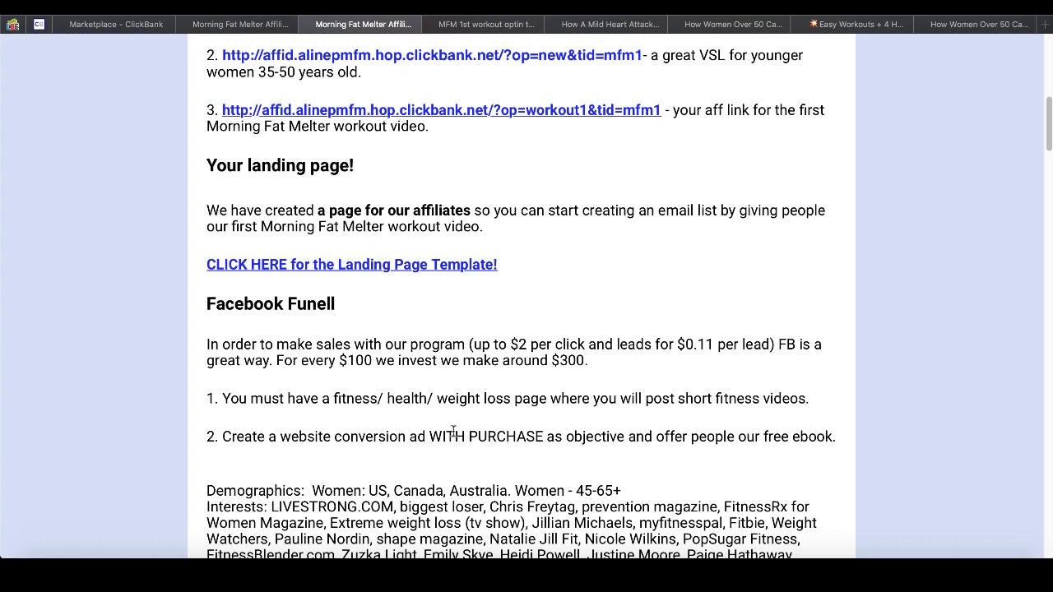
scroll(452, 434, up, 1)
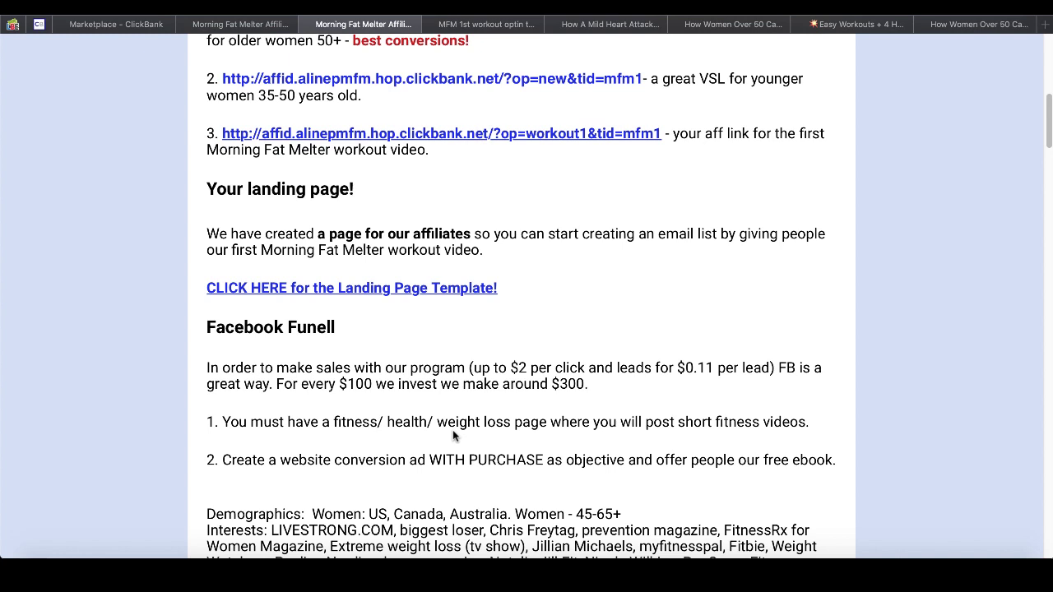
scroll(522, 336, up, 1)
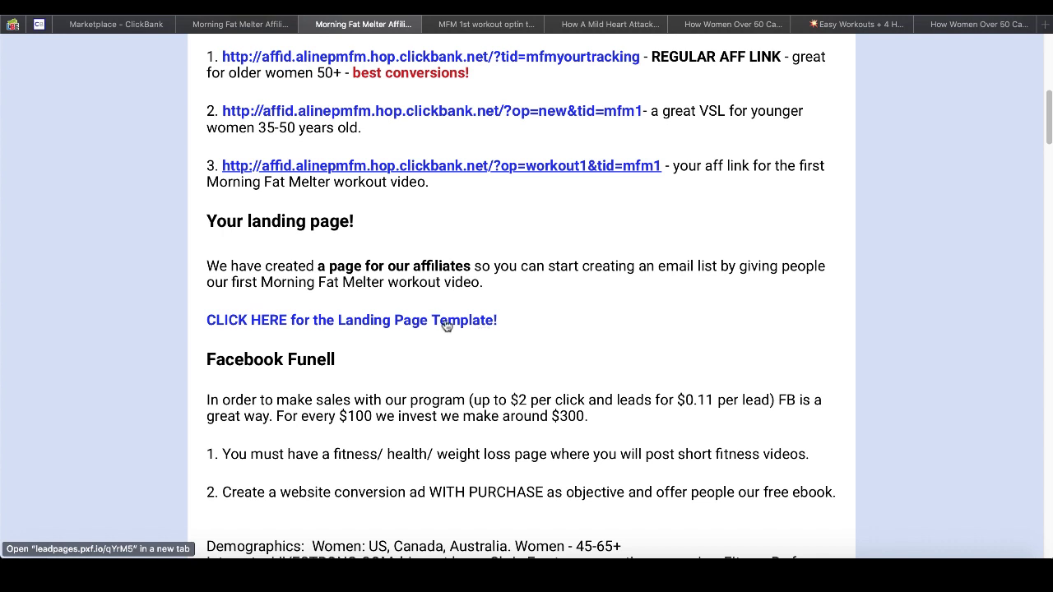
click(466, 23)
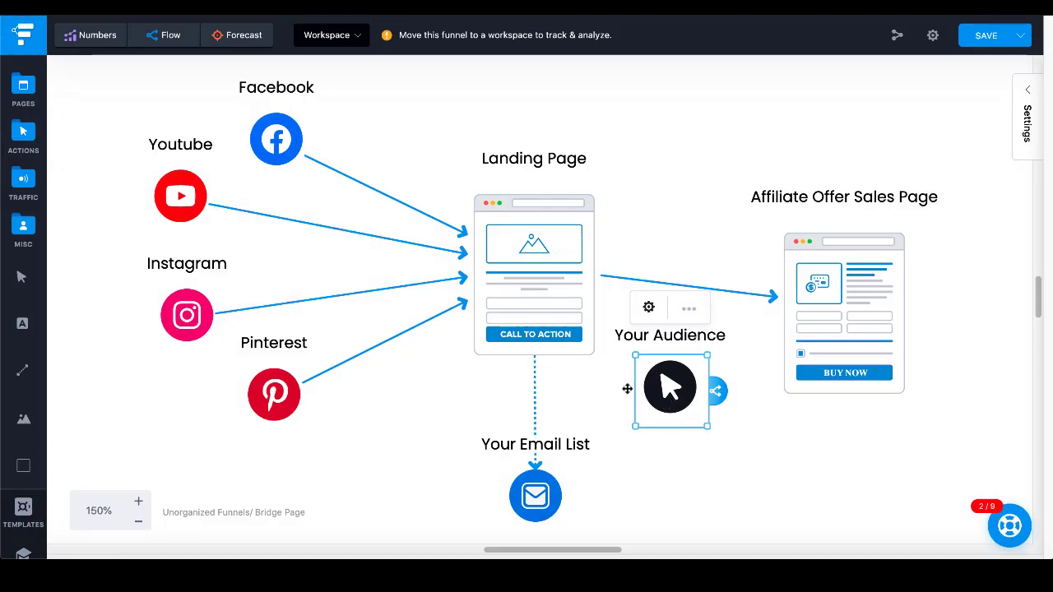
Move the Your Audience icon onto the Landing Page in the Bridge Page funnel diagram
drag(669, 401, 533, 233)
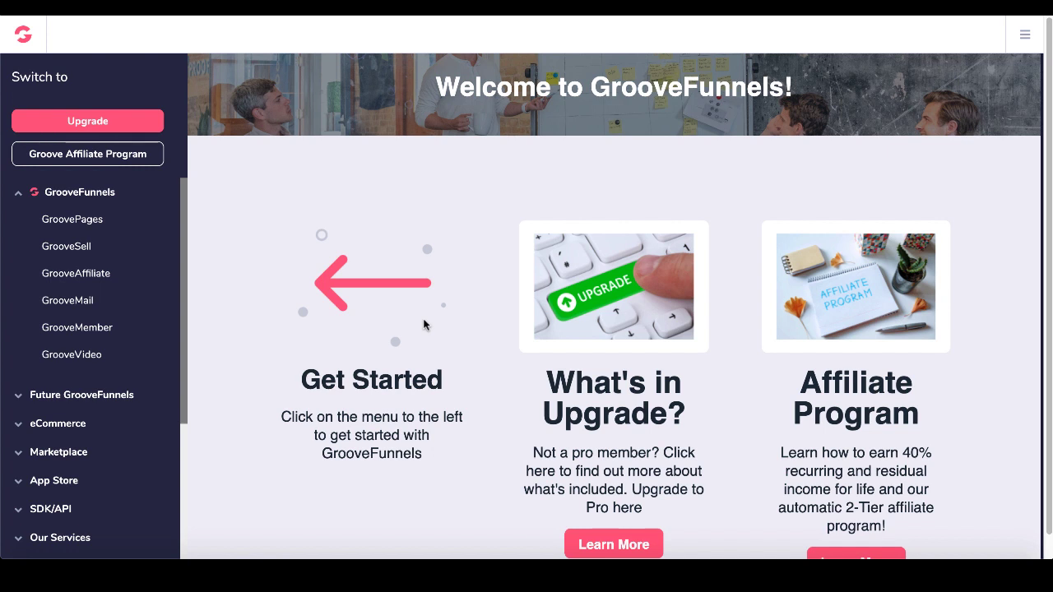
Open GroovePages from the GrooveFunnels dashboard, view the Pro upgrade offer and dismiss it
click(93, 224)
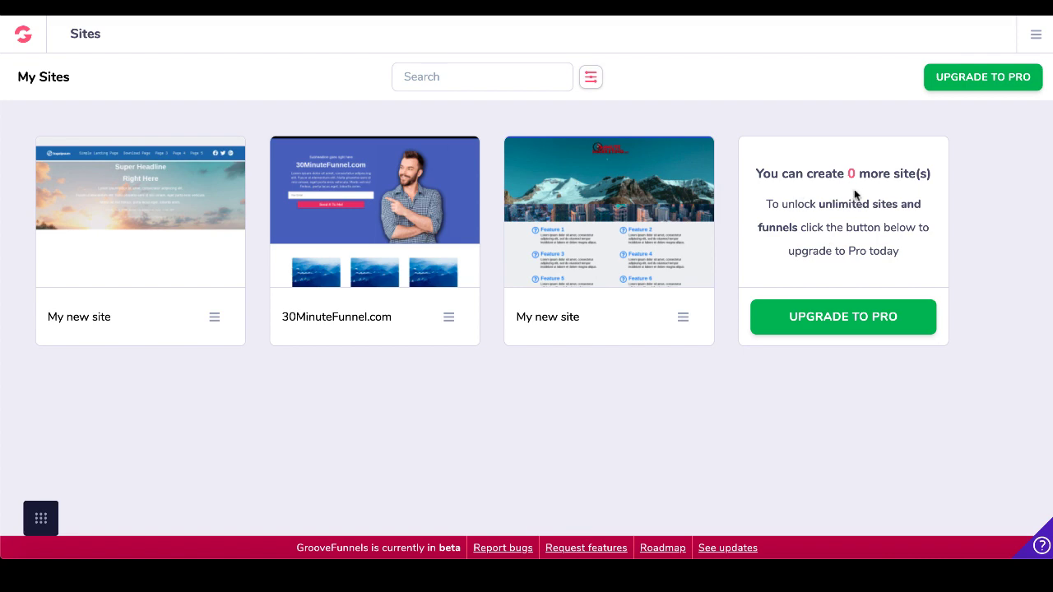
click(778, 323)
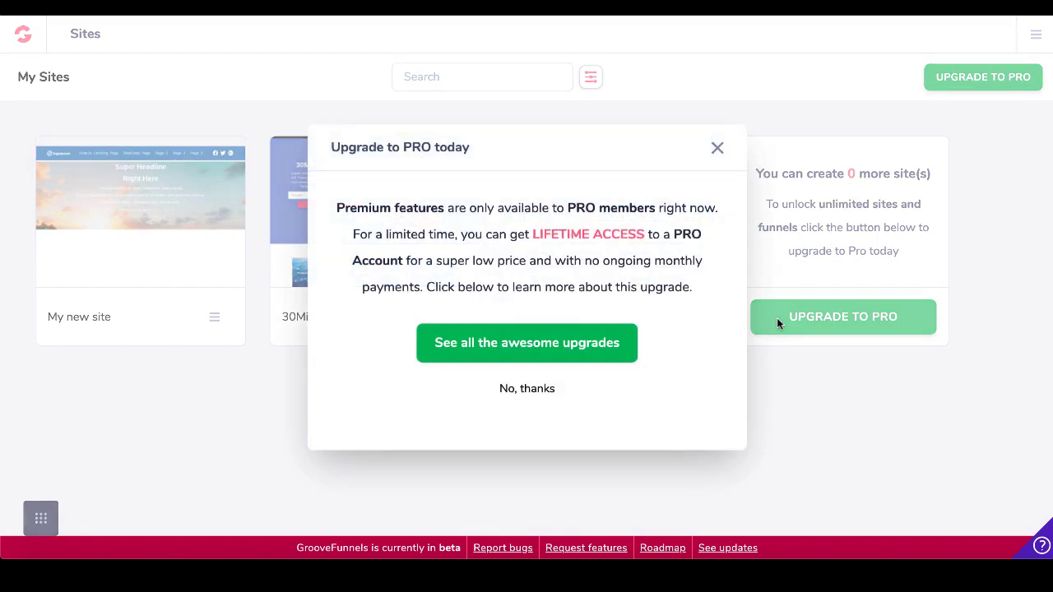
click(718, 149)
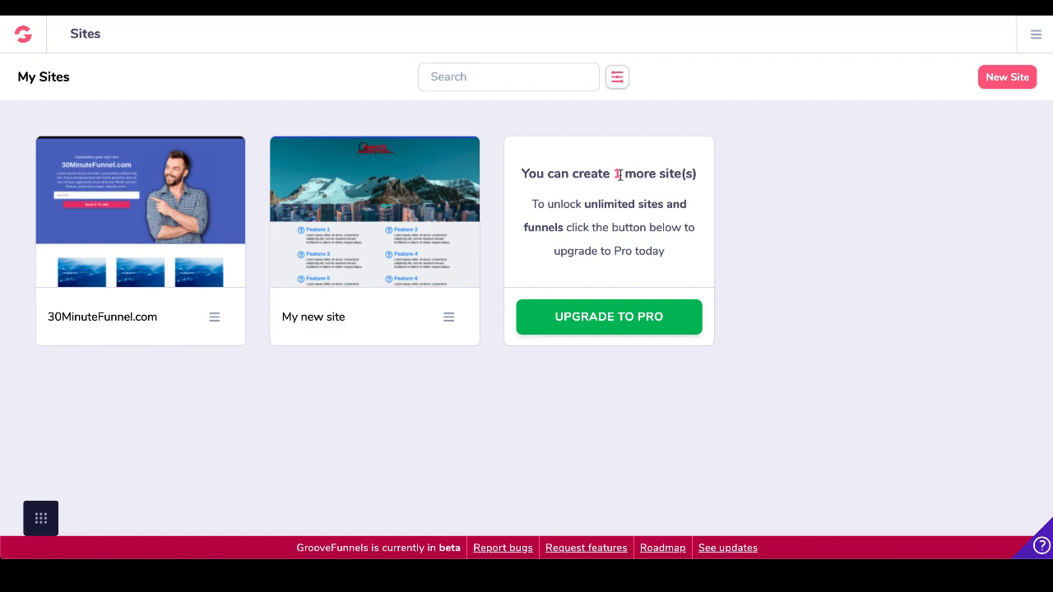
Start a new site, browse the supplied templates, and choose the blank Start from scratch template
click(998, 82)
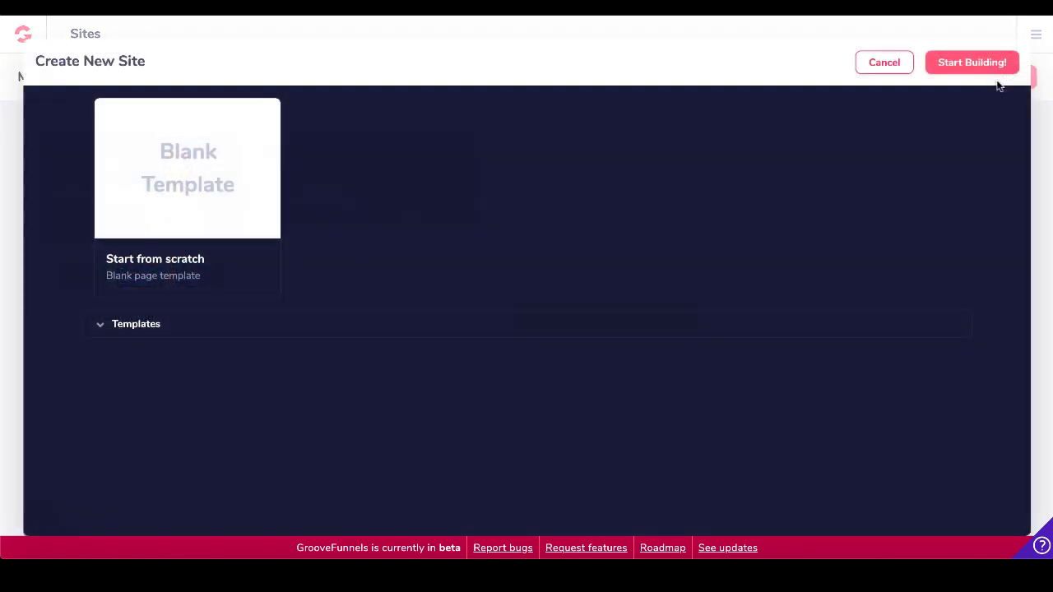
click(126, 326)
scroll(294, 423, down, 4)
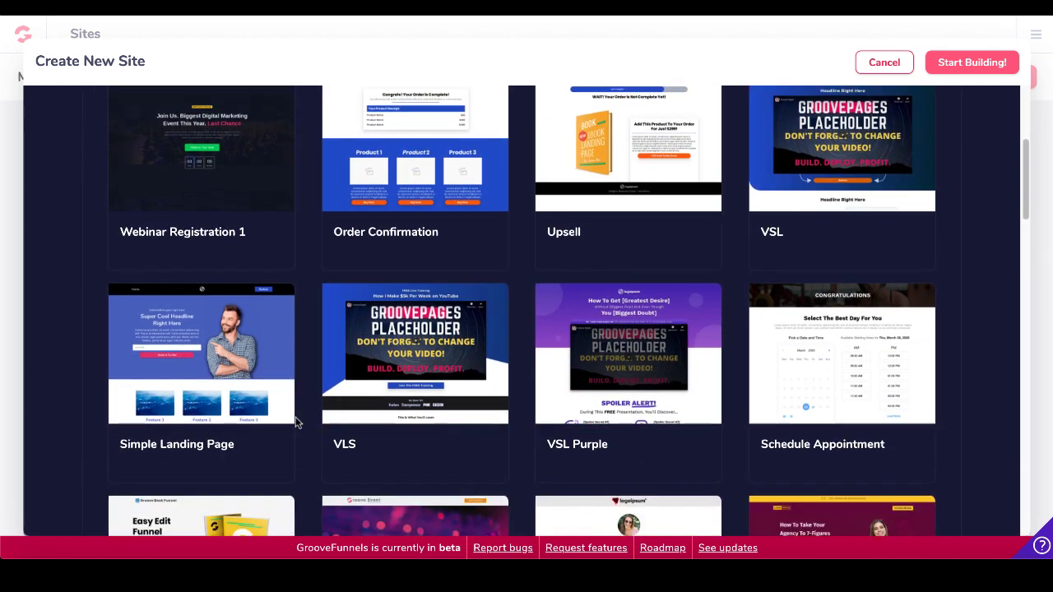
scroll(297, 423, down, 3)
scroll(296, 423, down, 2)
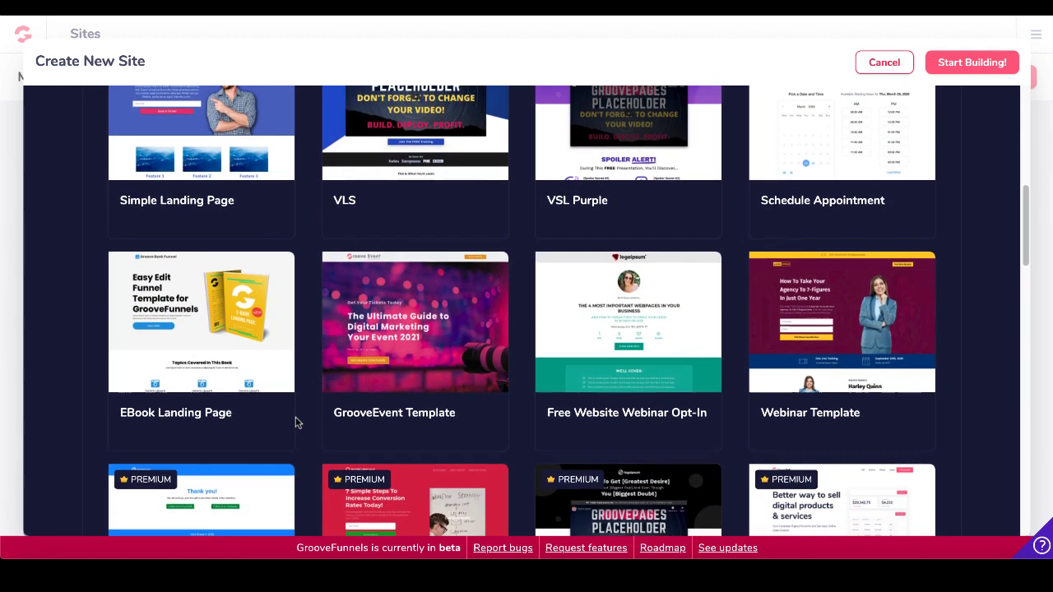
scroll(296, 423, up, 3)
scroll(296, 423, up, 3)
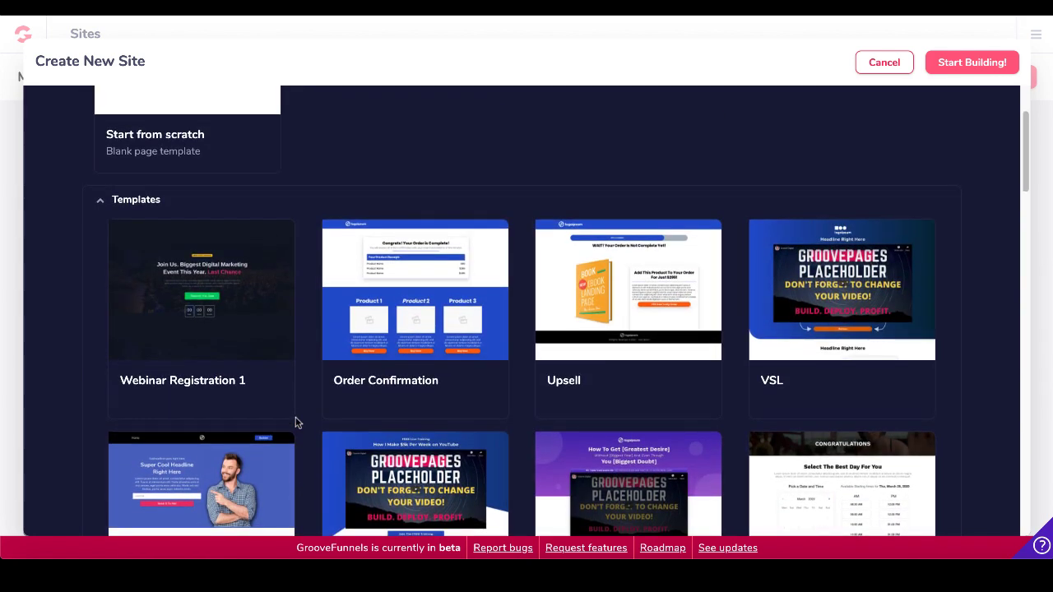
scroll(296, 423, up, 2)
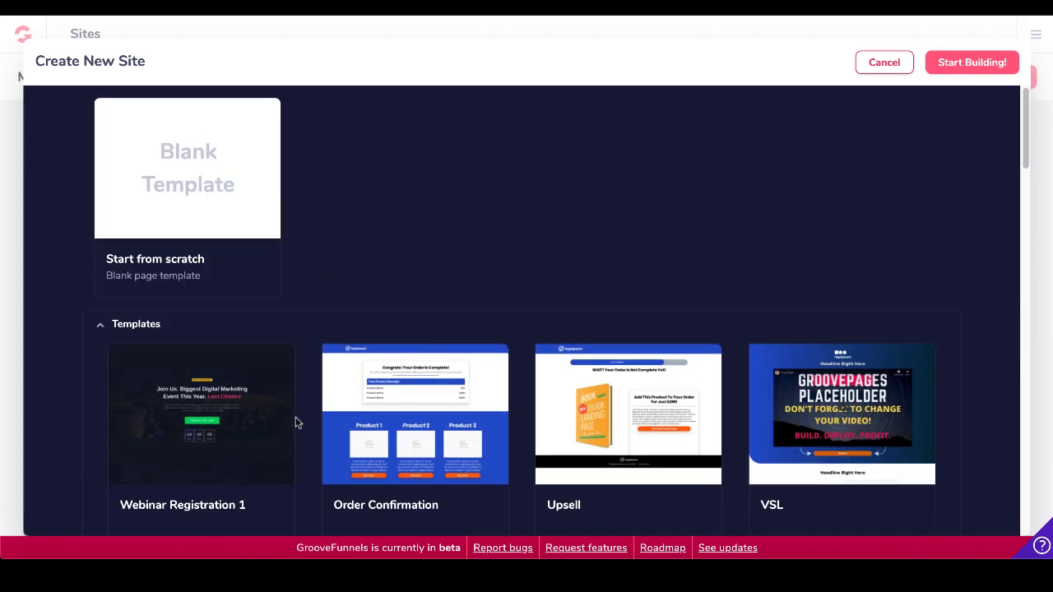
click(185, 217)
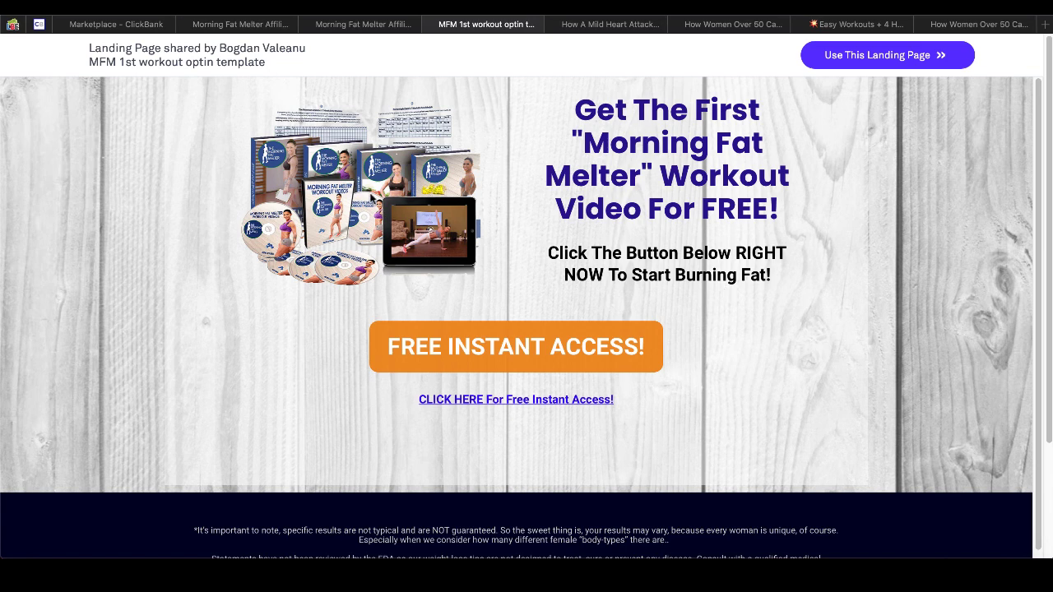
Download the product bundle image from the MFM 1st workout optin template, allowing downloads from my.leadpages.net
right_click(372, 198)
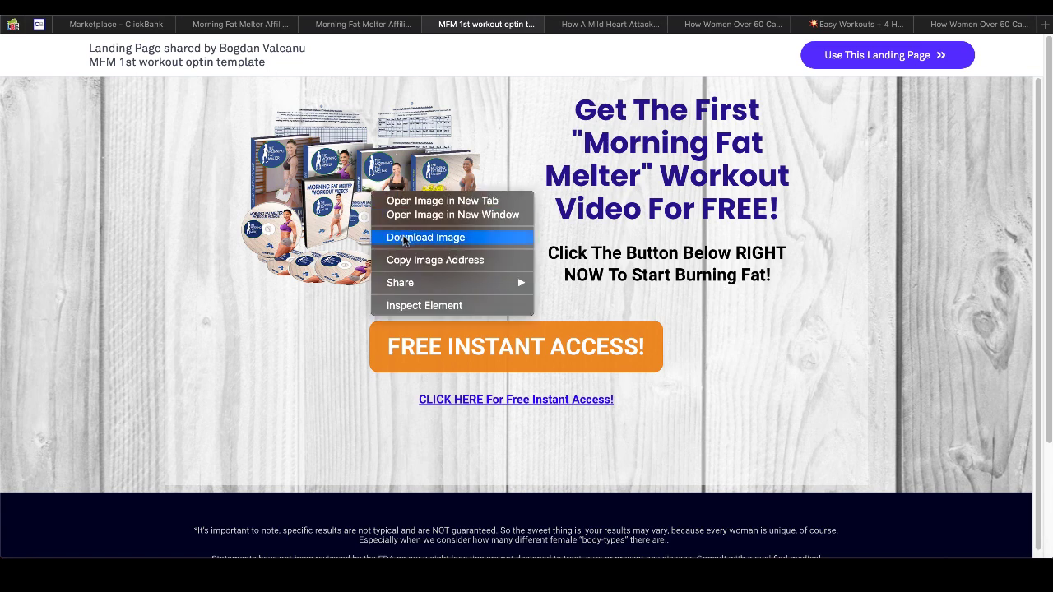
click(415, 236)
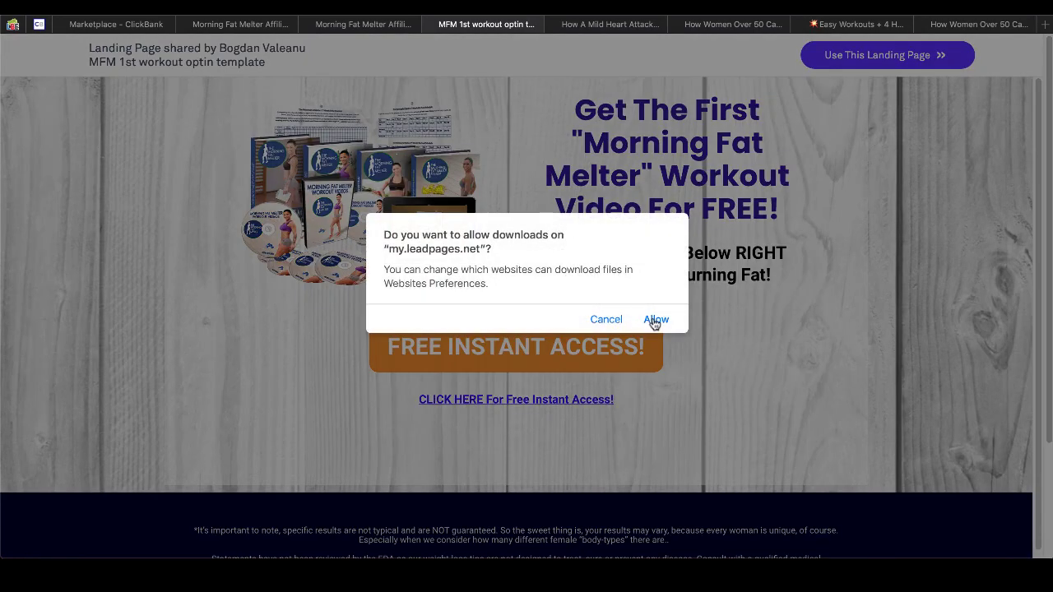
click(655, 319)
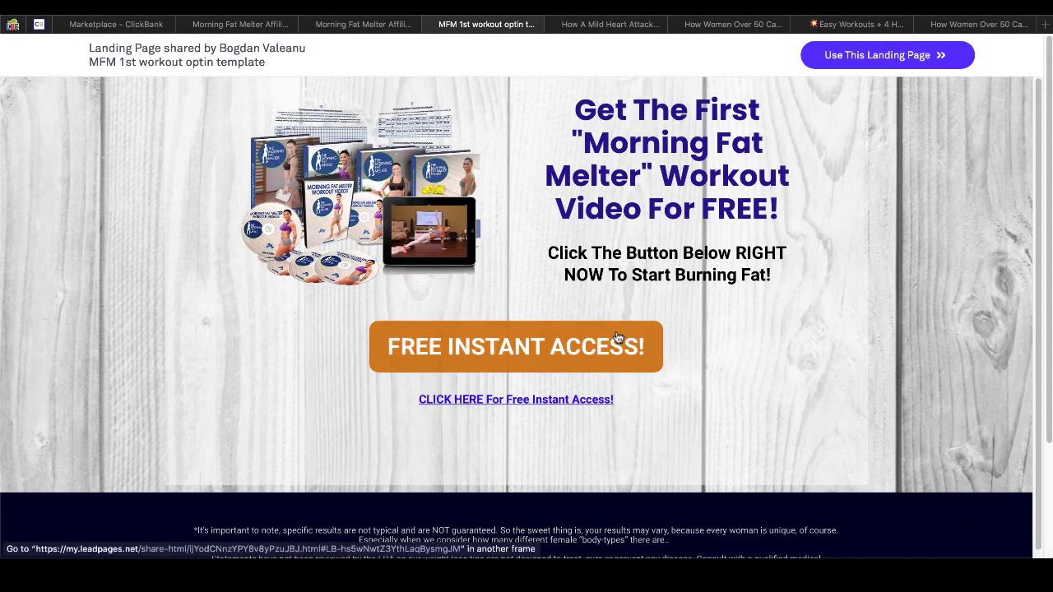
Copy the "Get The First Morning Fat Melter Workout Video For FREE!" headline and its subheadline from the opt-in template
click(617, 339)
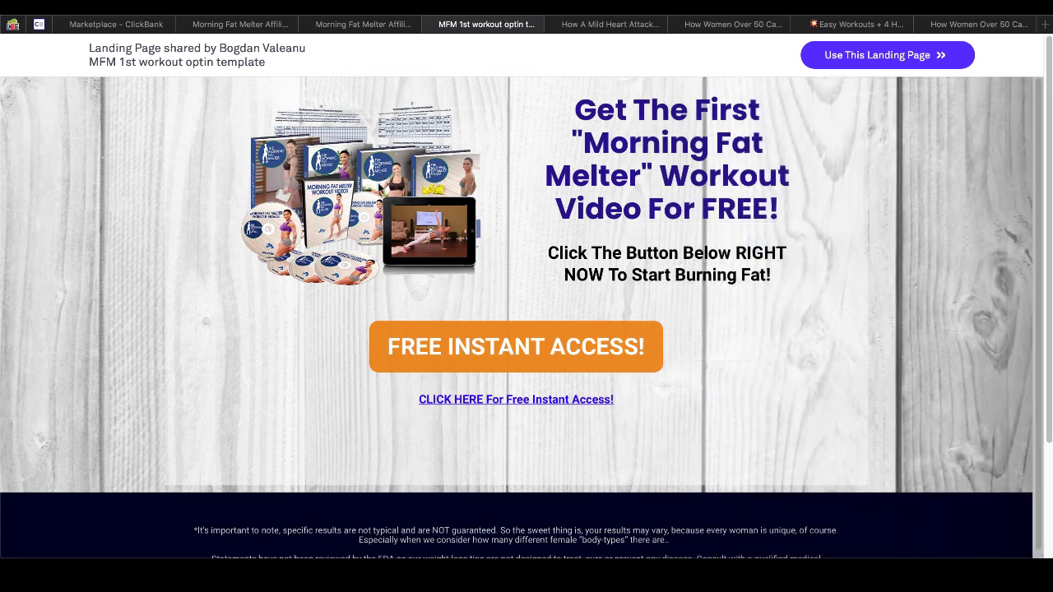
drag(579, 108, 785, 192)
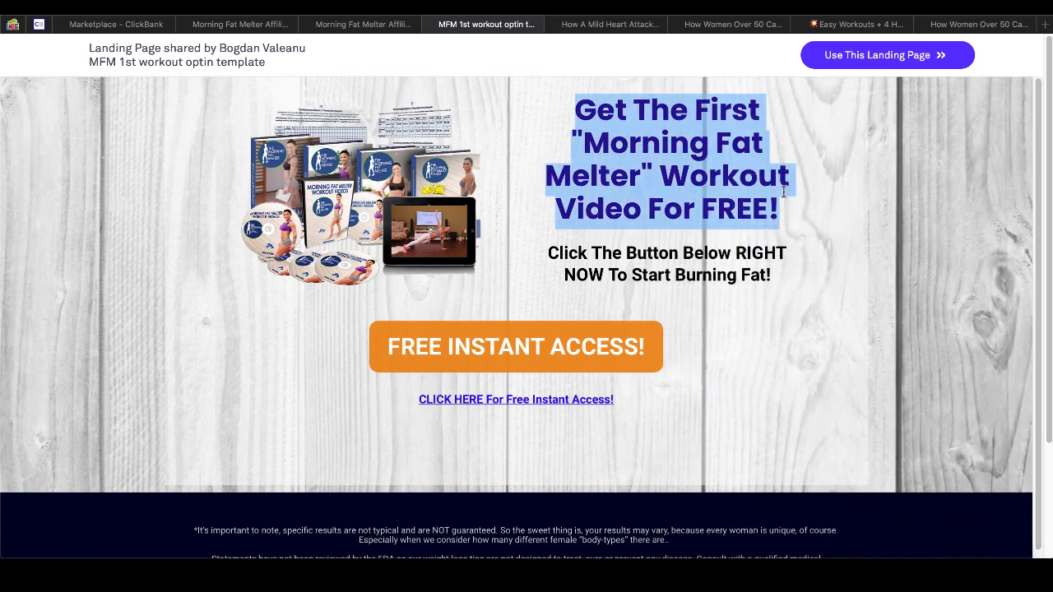
right_click(717, 200)
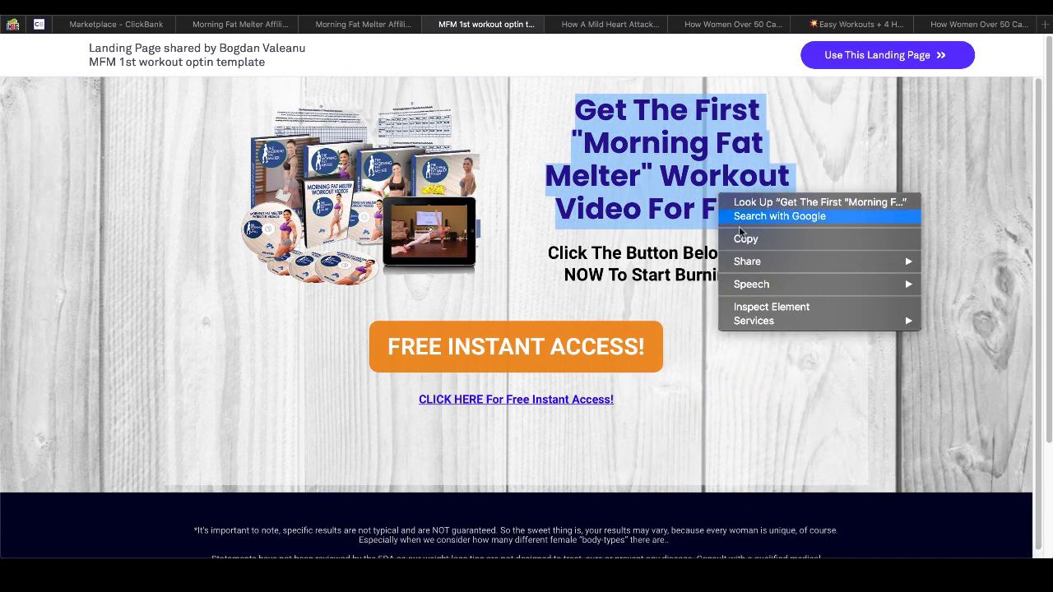
click(745, 238)
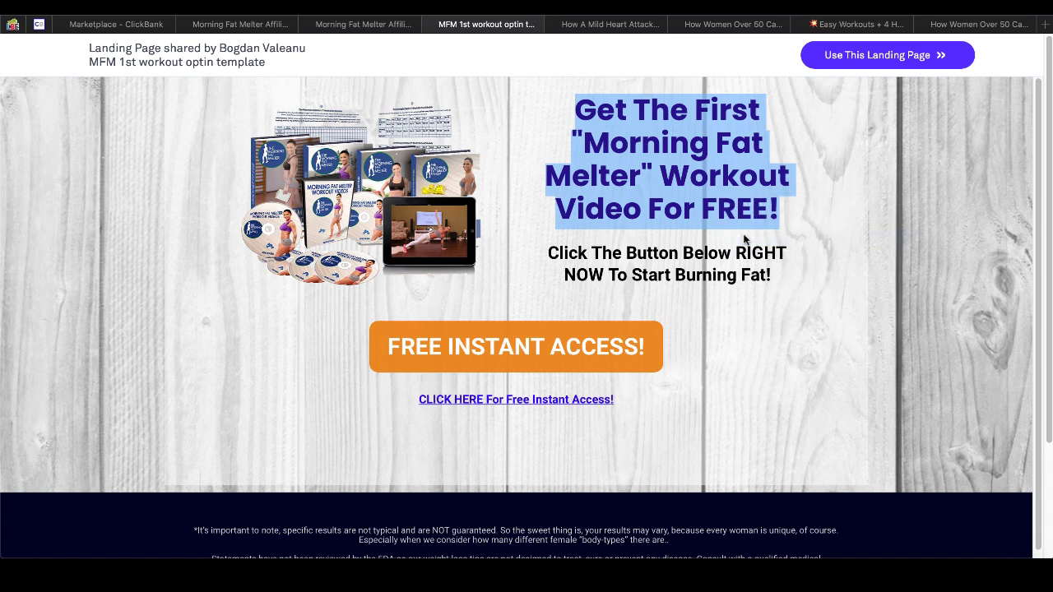
click(807, 251)
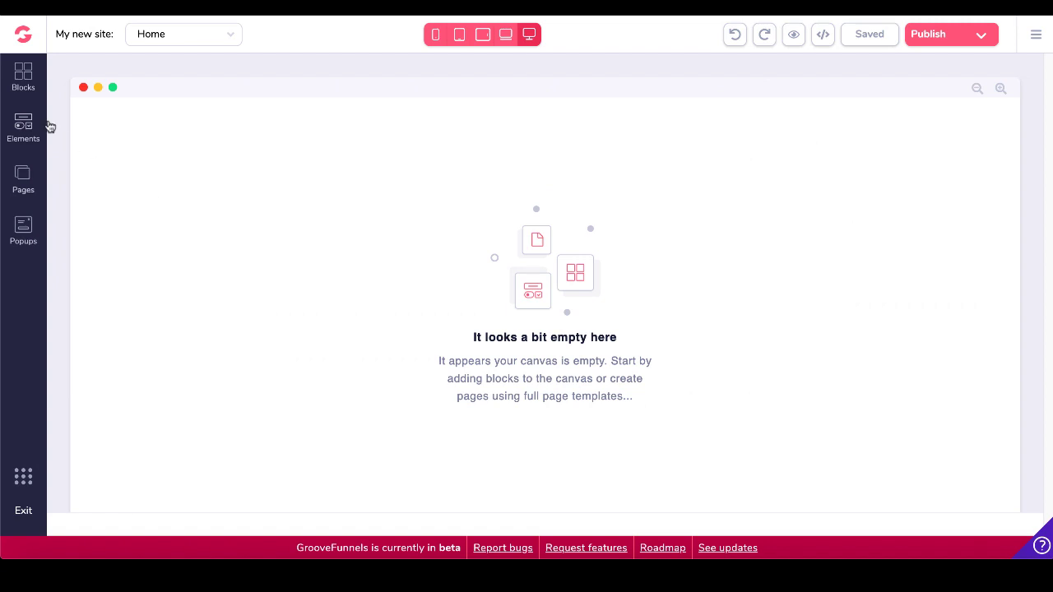
Switch to the GroovePages editor and add an Empty container wireframe block to the blank Home page
click(23, 78)
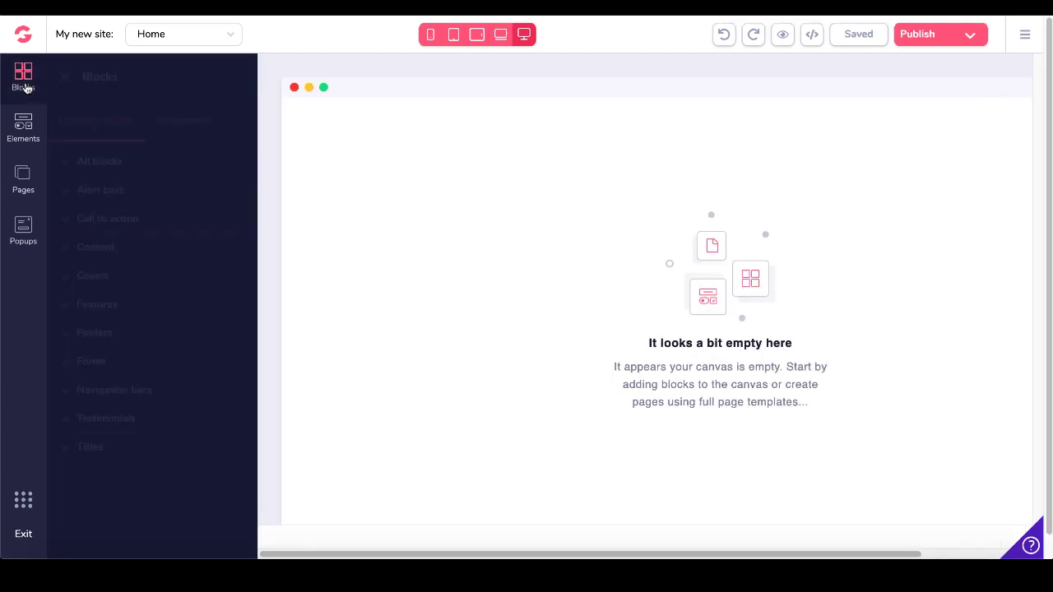
click(185, 121)
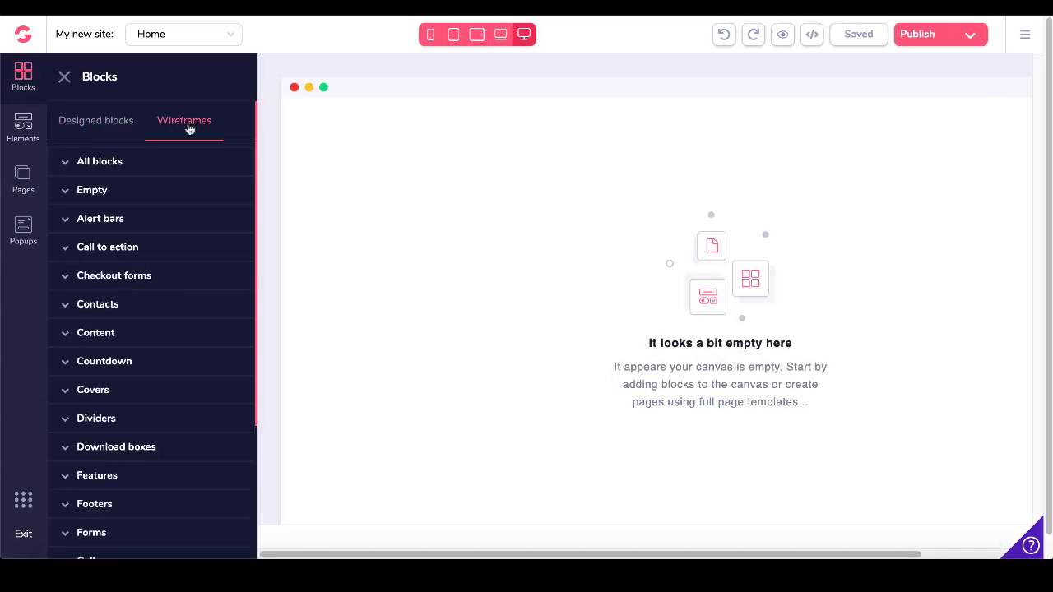
click(66, 193)
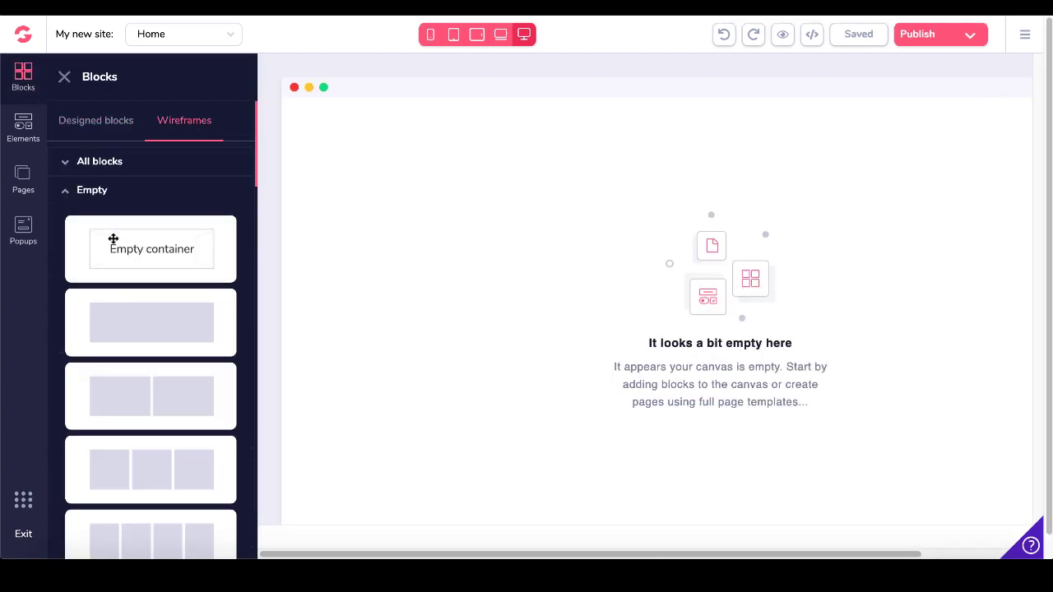
drag(113, 238, 551, 184)
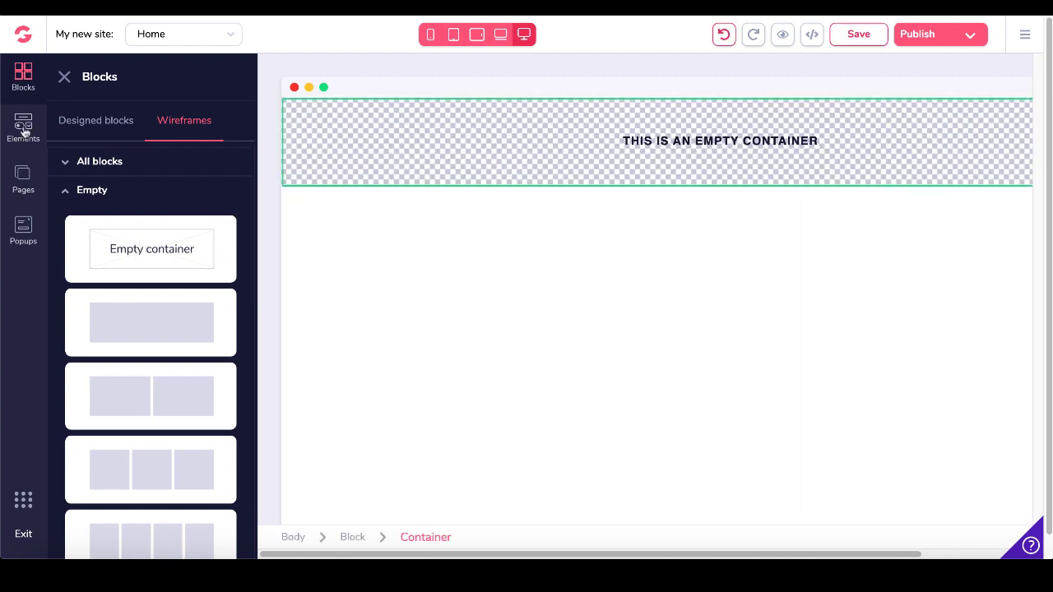
Insert a 2 Columns layout into the empty container and add another Container beneath the columns
click(23, 130)
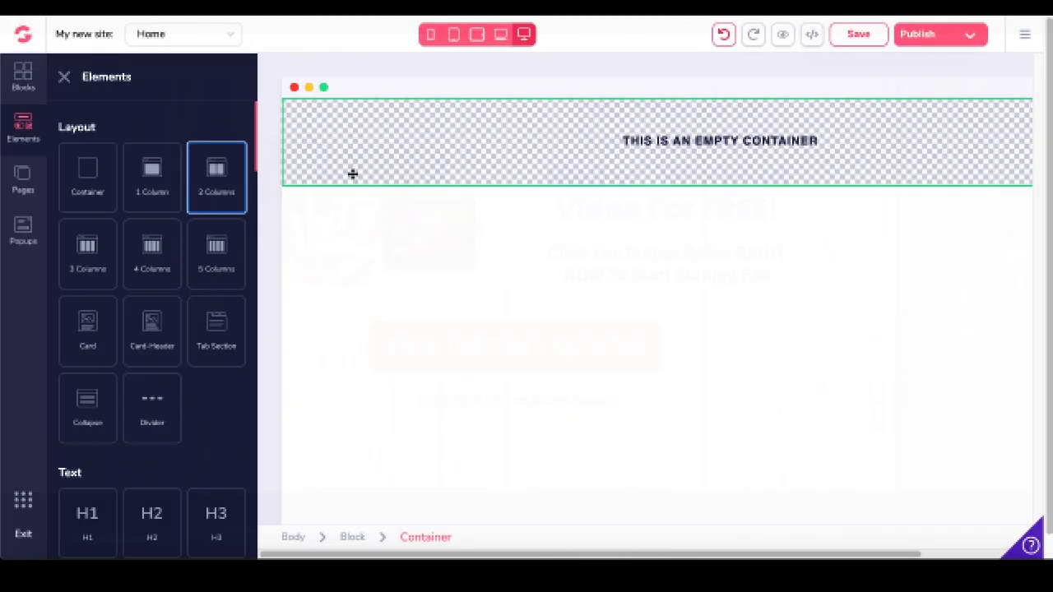
drag(353, 172, 518, 162)
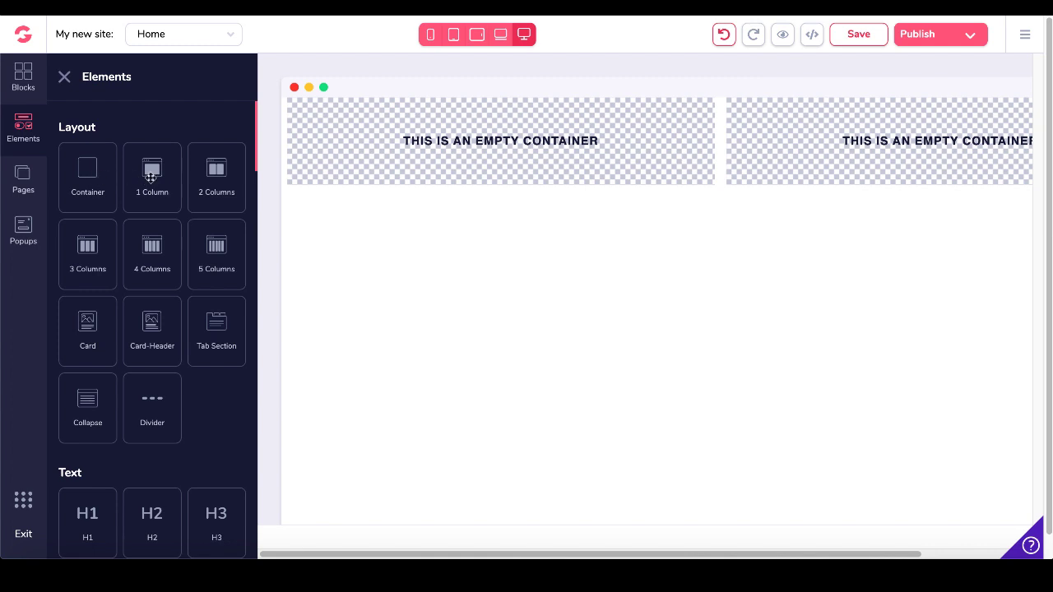
drag(83, 181, 359, 230)
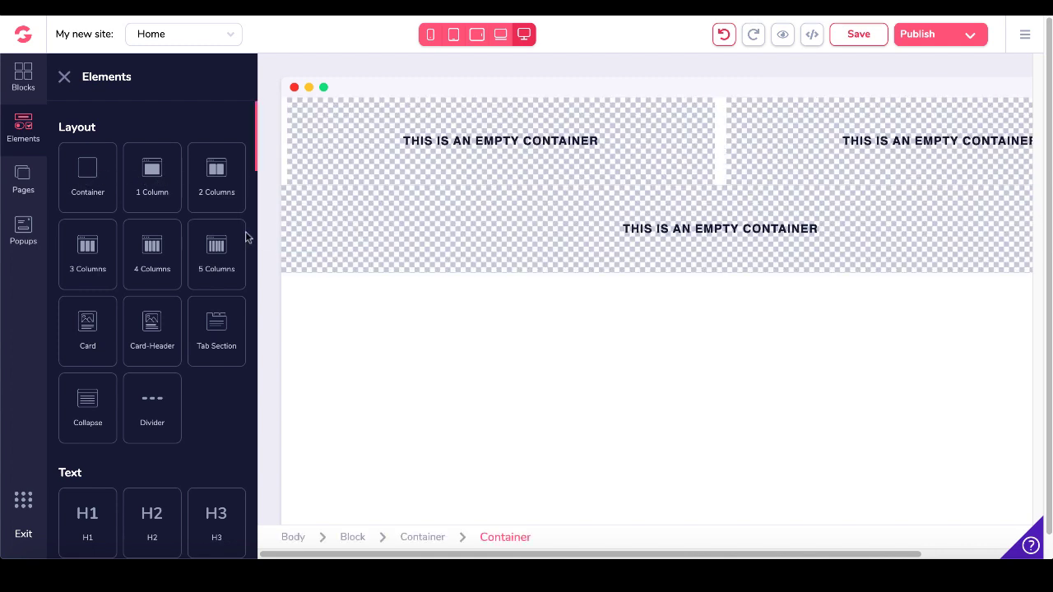
Add a Solid Button to the container beneath the two columns and select it
scroll(205, 409, down, 3)
scroll(205, 409, down, 6)
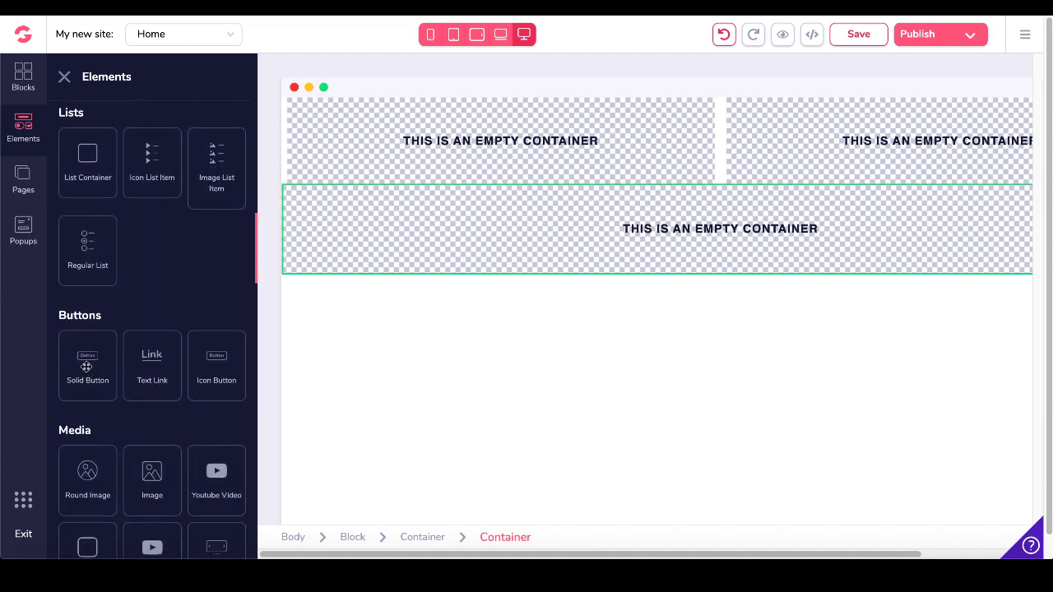
drag(86, 362, 562, 263)
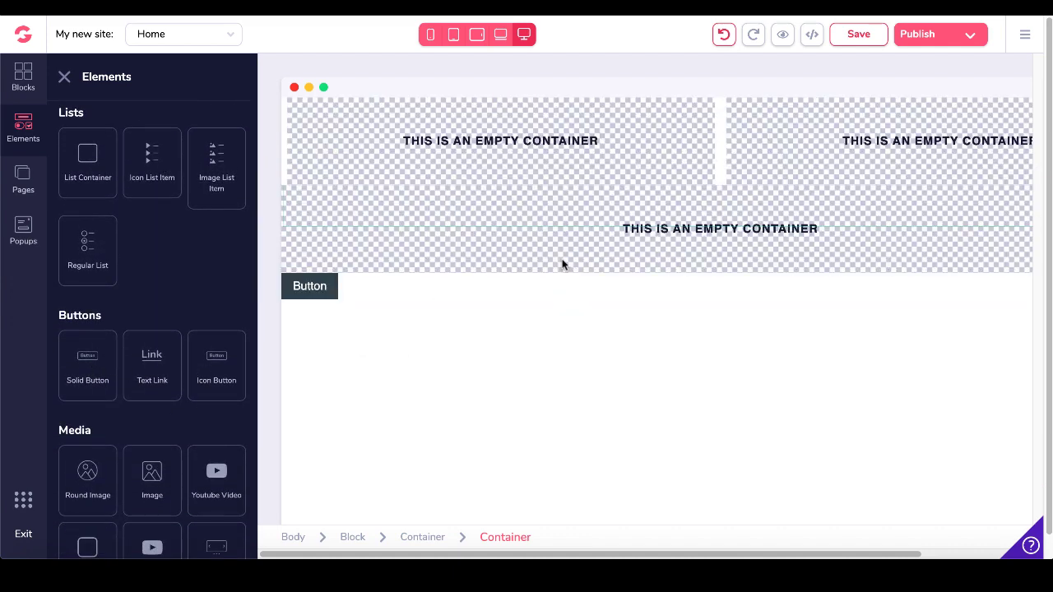
click(321, 296)
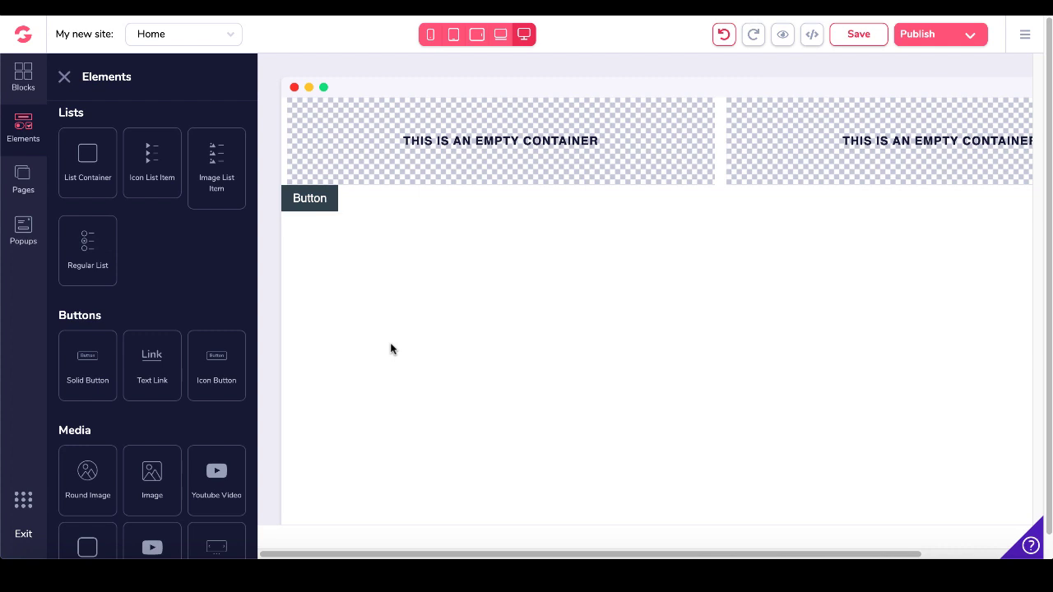
click(288, 209)
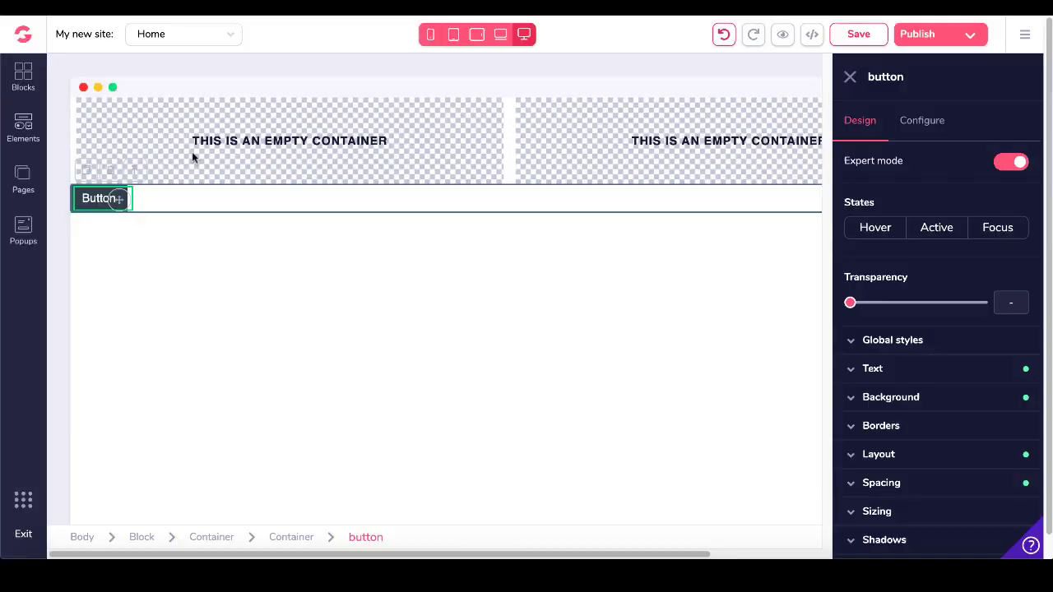
Add an Image element to the first column of the two-column layout
click(193, 156)
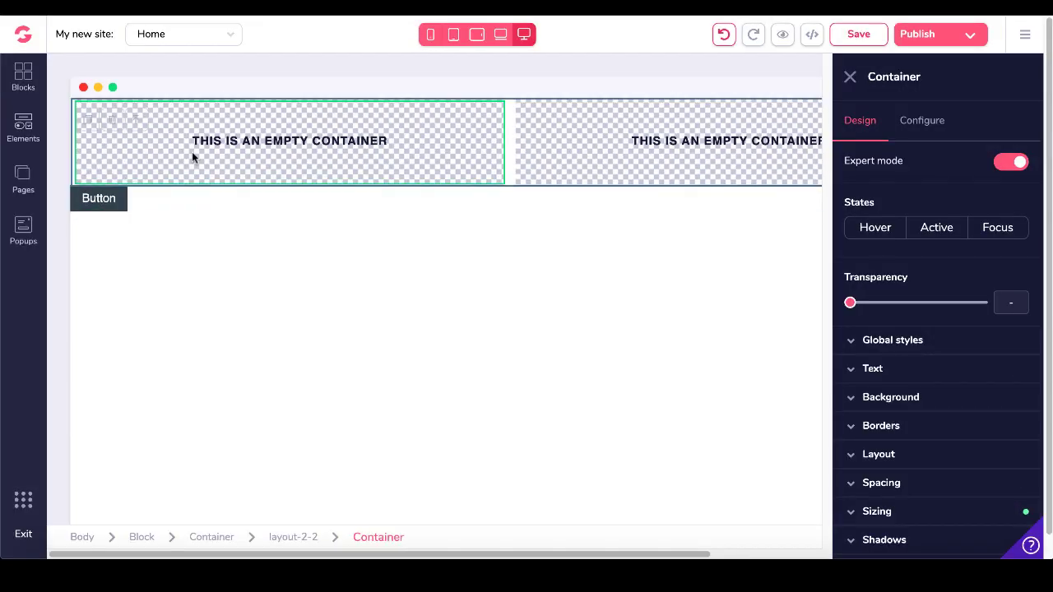
click(23, 127)
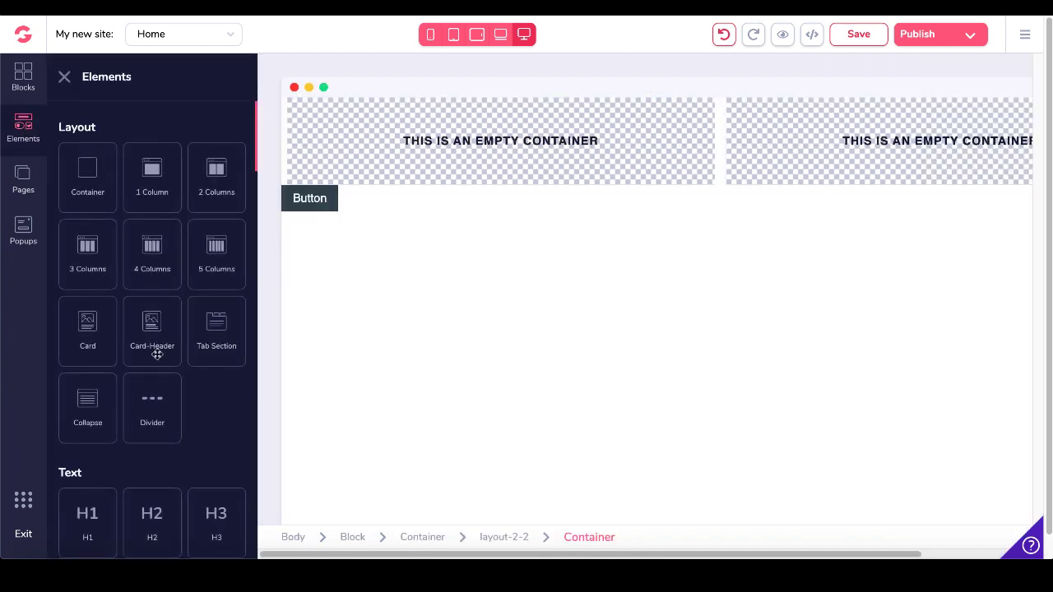
scroll(157, 355, down, 8)
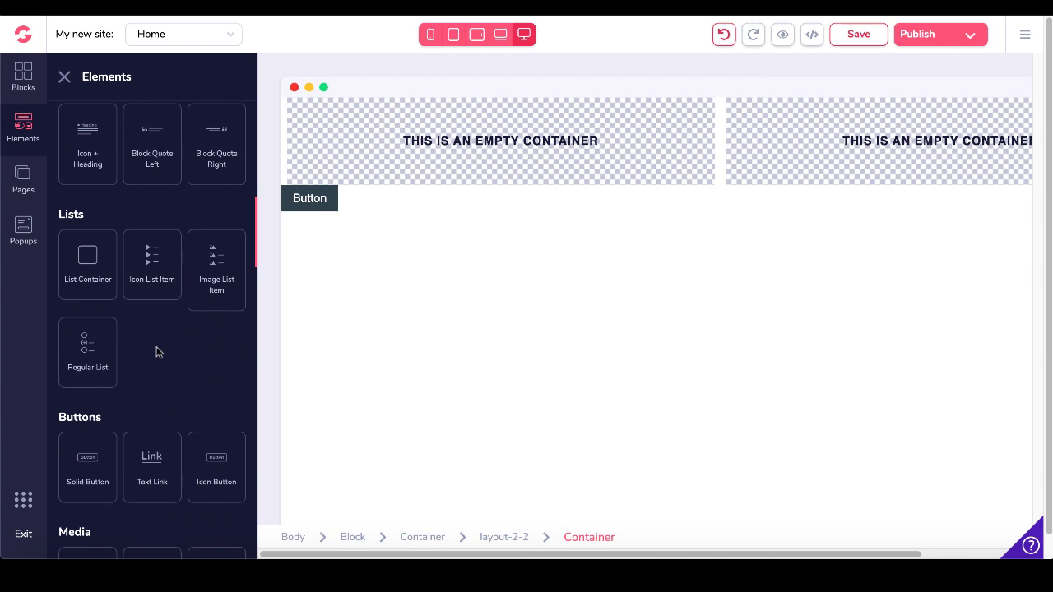
scroll(157, 352, down, 5)
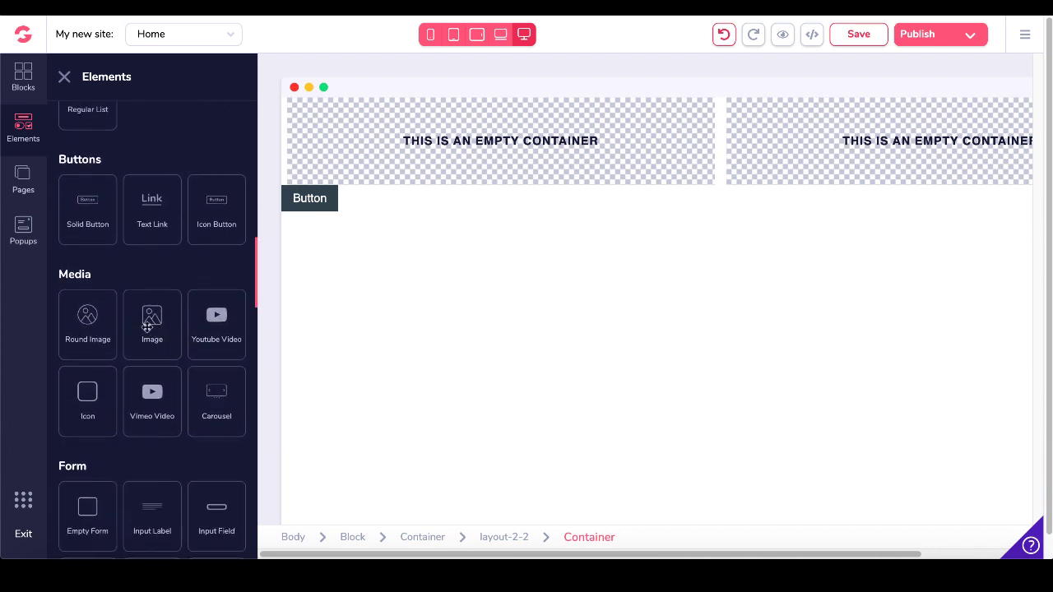
drag(146, 327, 449, 137)
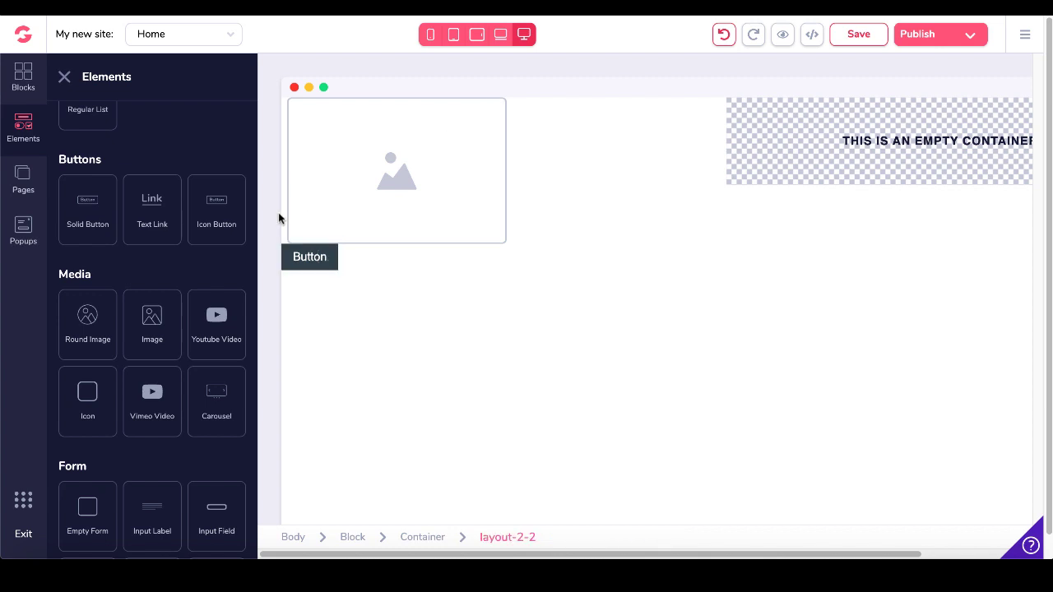
Add a Paragraph element to the second column and replace its placeholder text with the copied Morning Fat Melter headline text
click(807, 181)
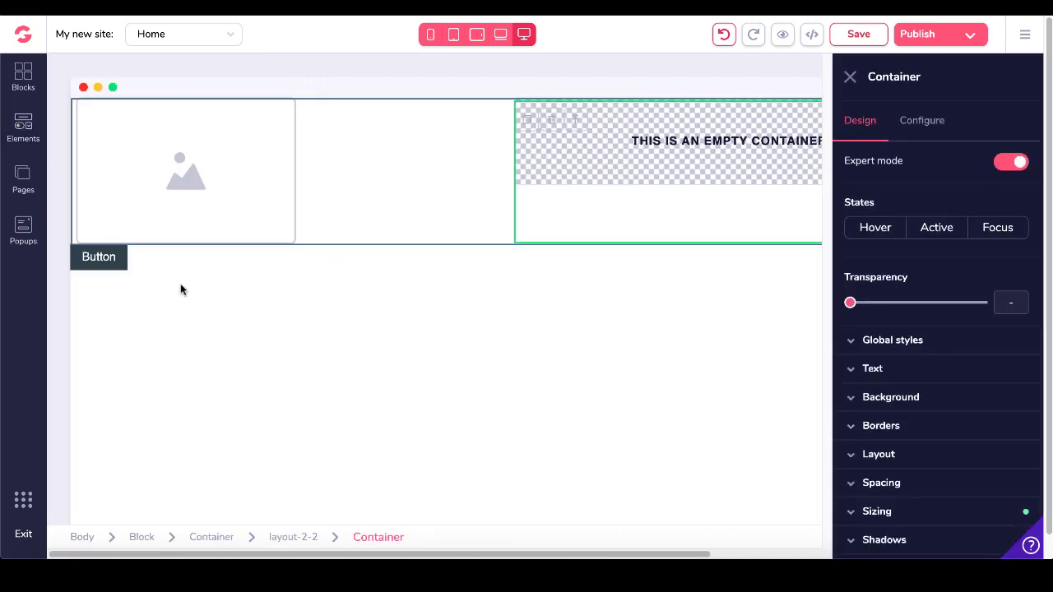
click(24, 129)
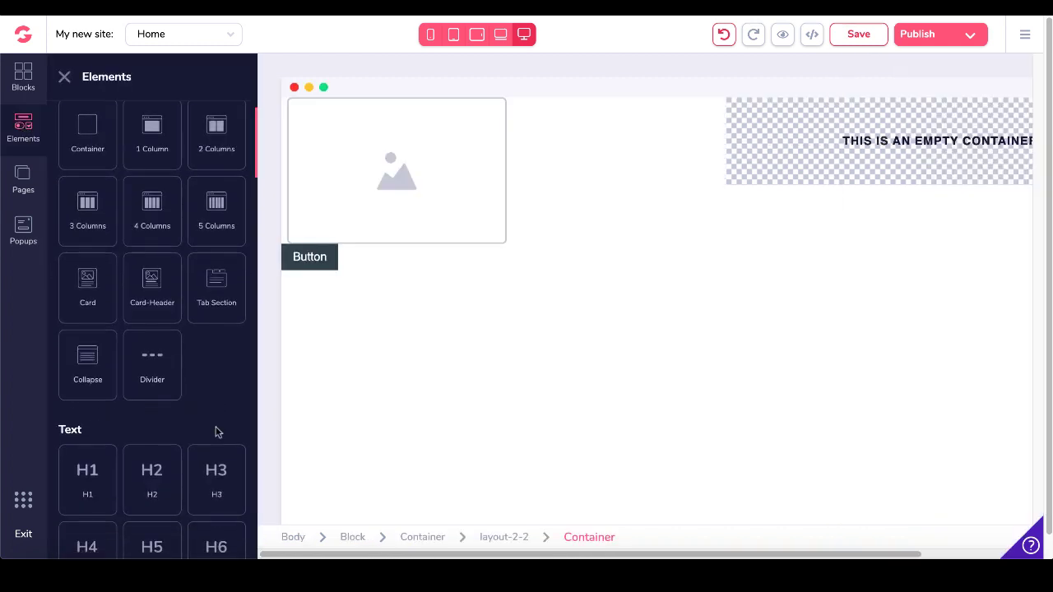
scroll(216, 430, down, 5)
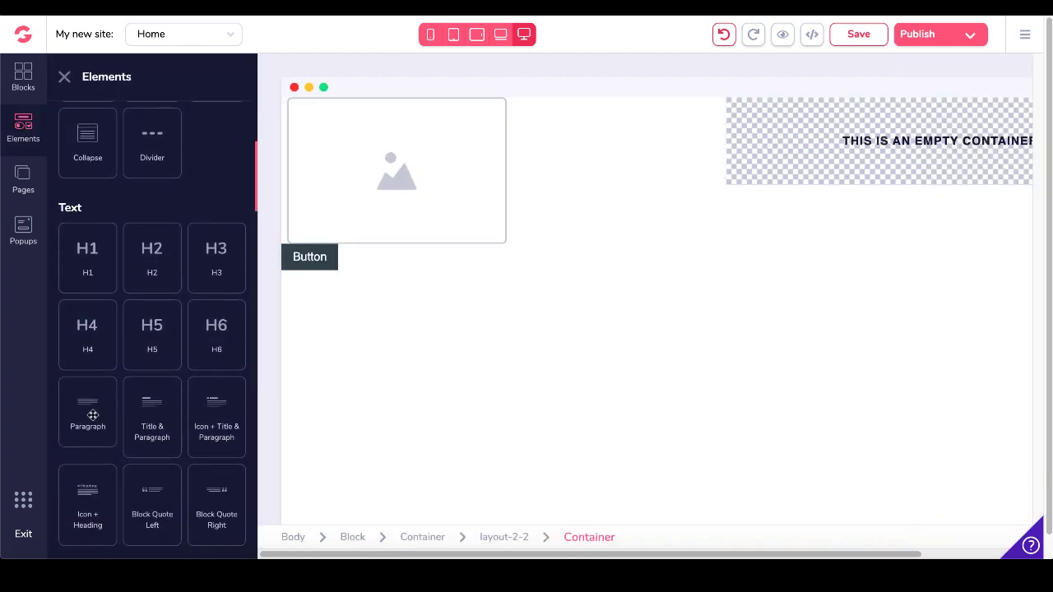
drag(93, 416, 806, 171)
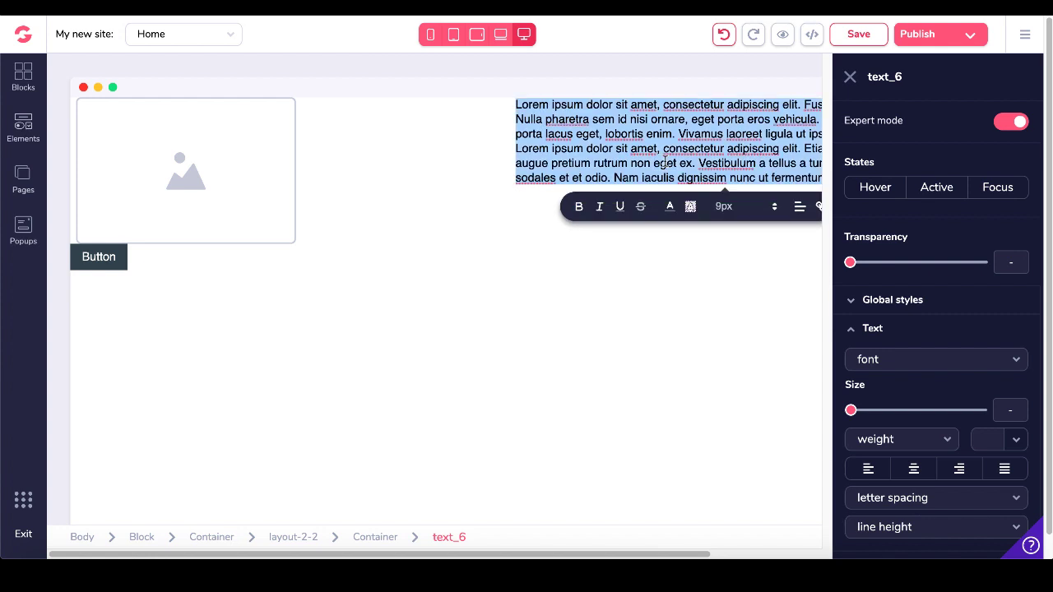
key(ctrl+v)
click(650, 168)
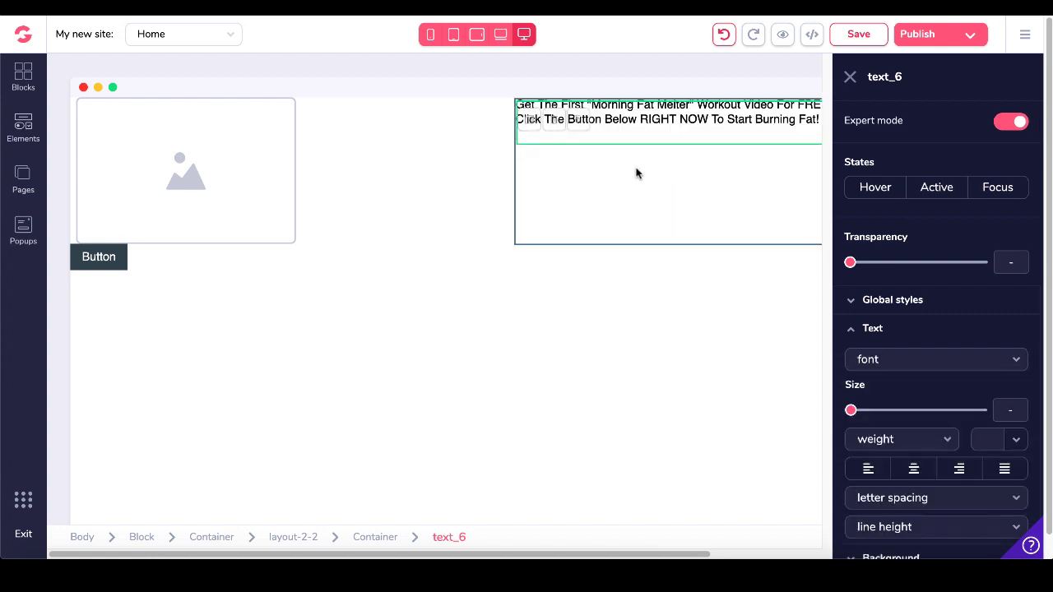
Insert a blank line between "Click" and "The Button Below RIGHT NOW" in the second column's paragraph
click(850, 79)
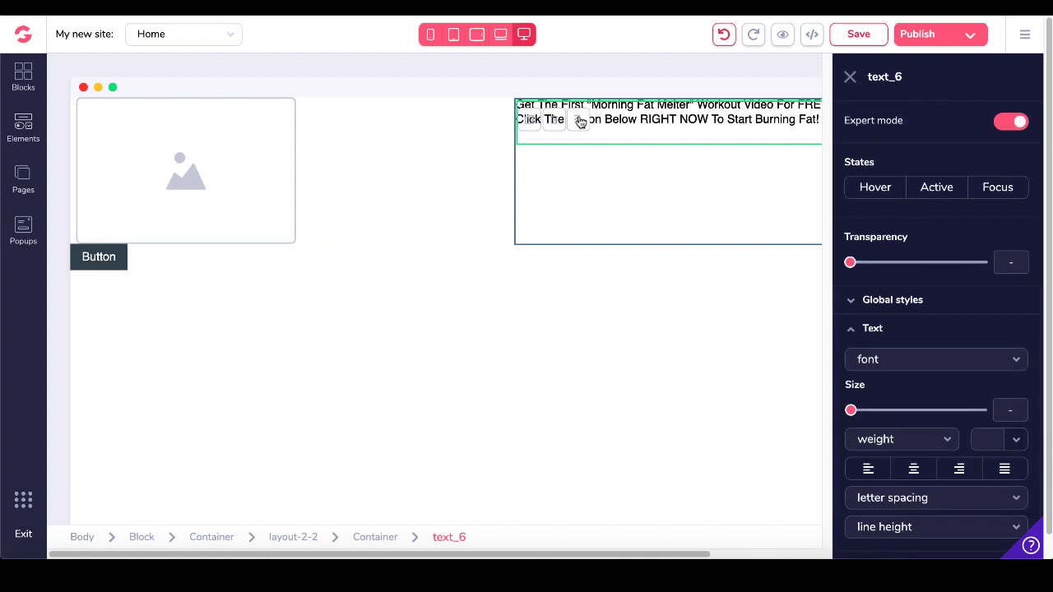
click(541, 119)
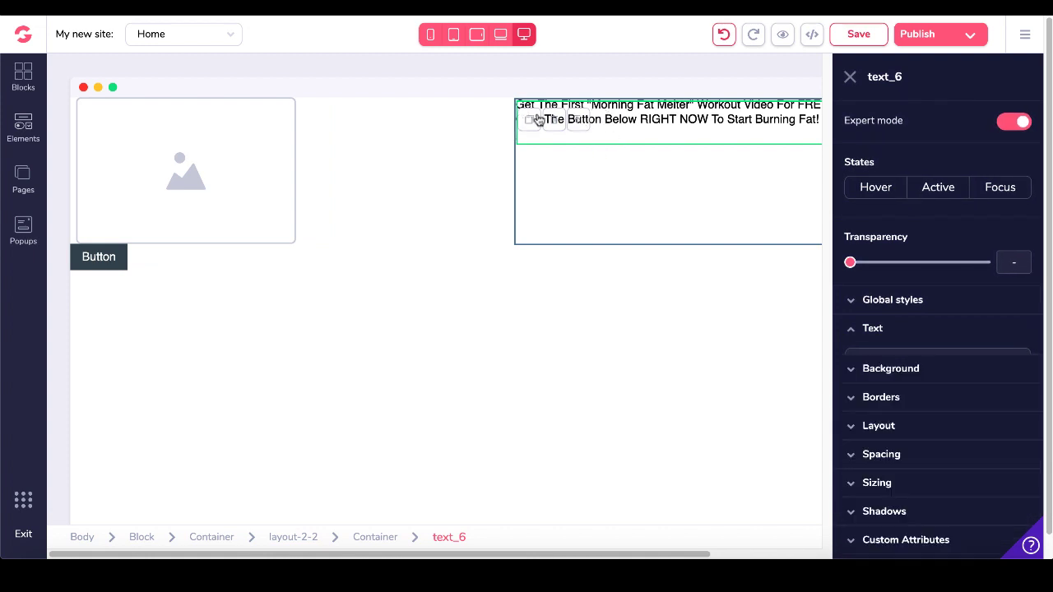
double_click(630, 120)
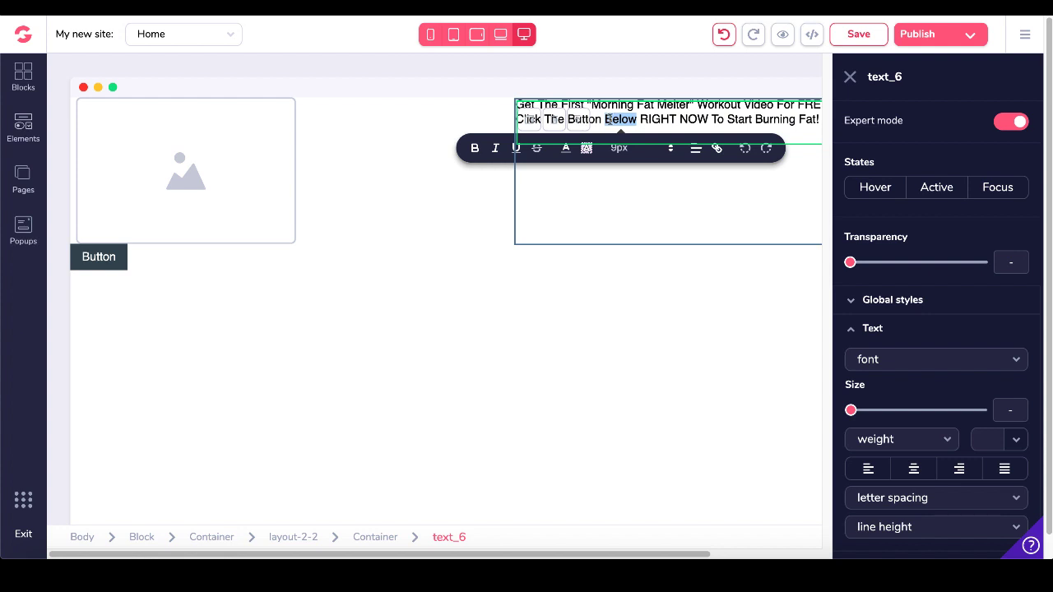
click(607, 119)
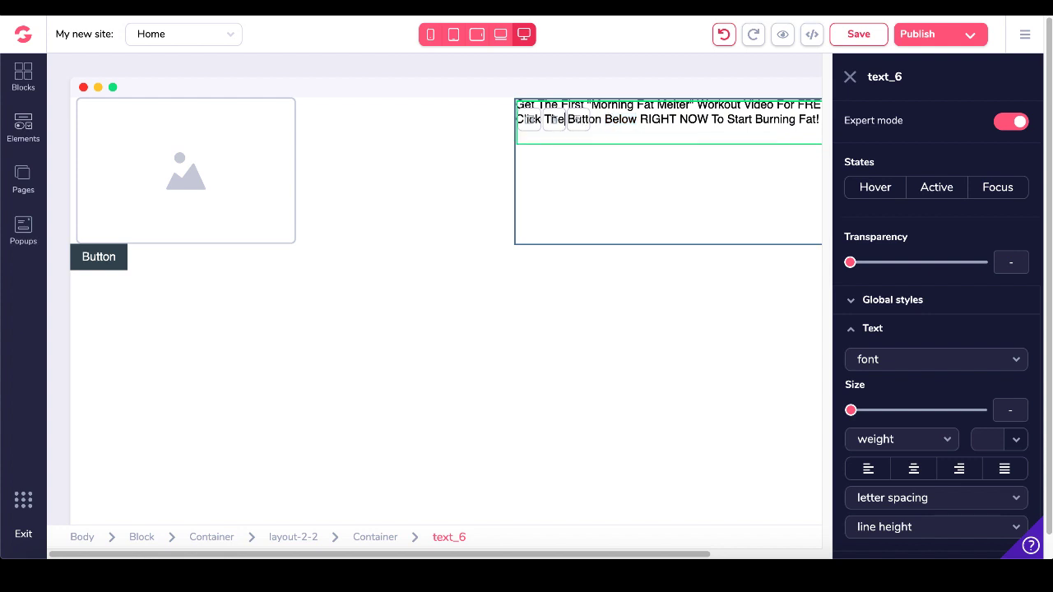
key(Return)
key(Return)
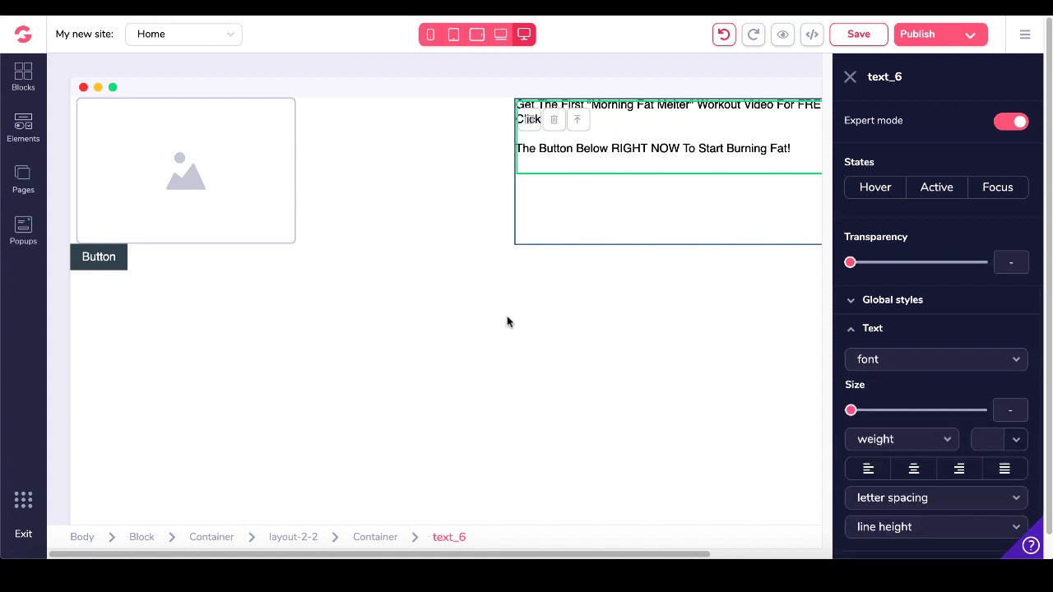
Upload unnamed.png from the Downloads folder to the image library for the image element in the first column
click(235, 162)
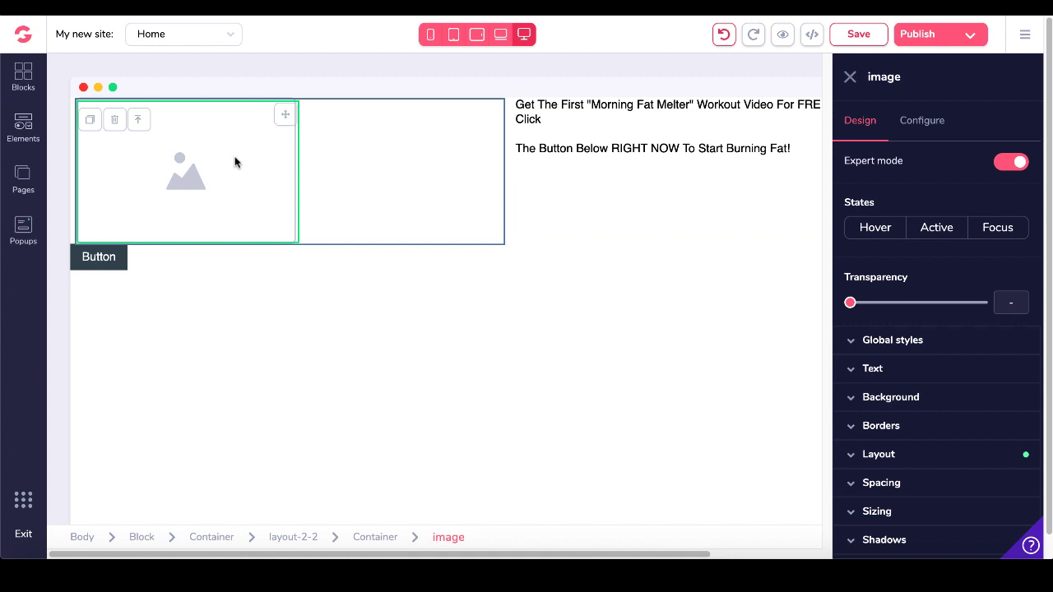
click(917, 124)
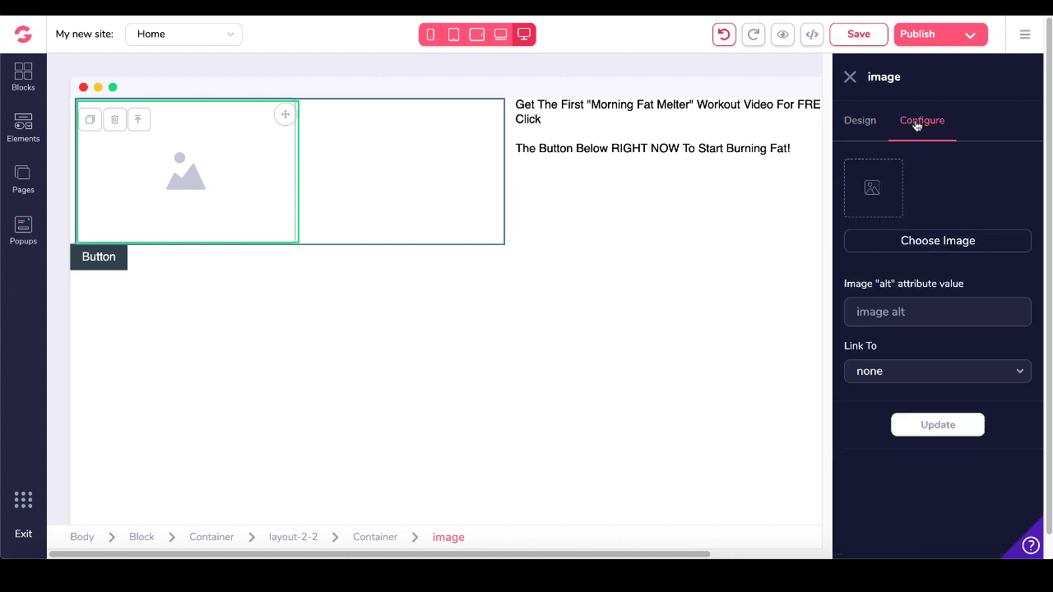
click(919, 242)
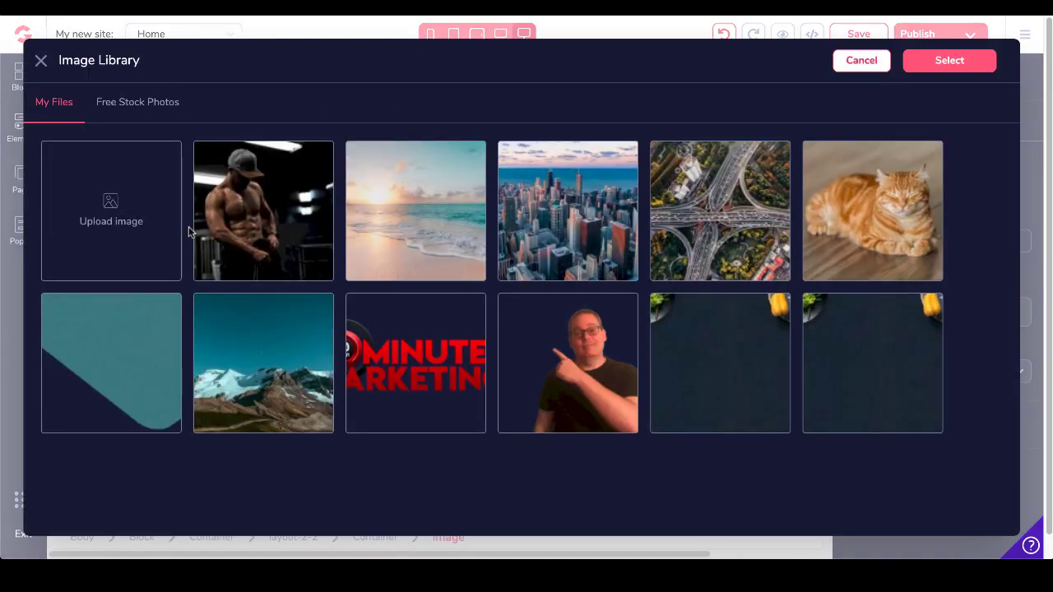
click(113, 213)
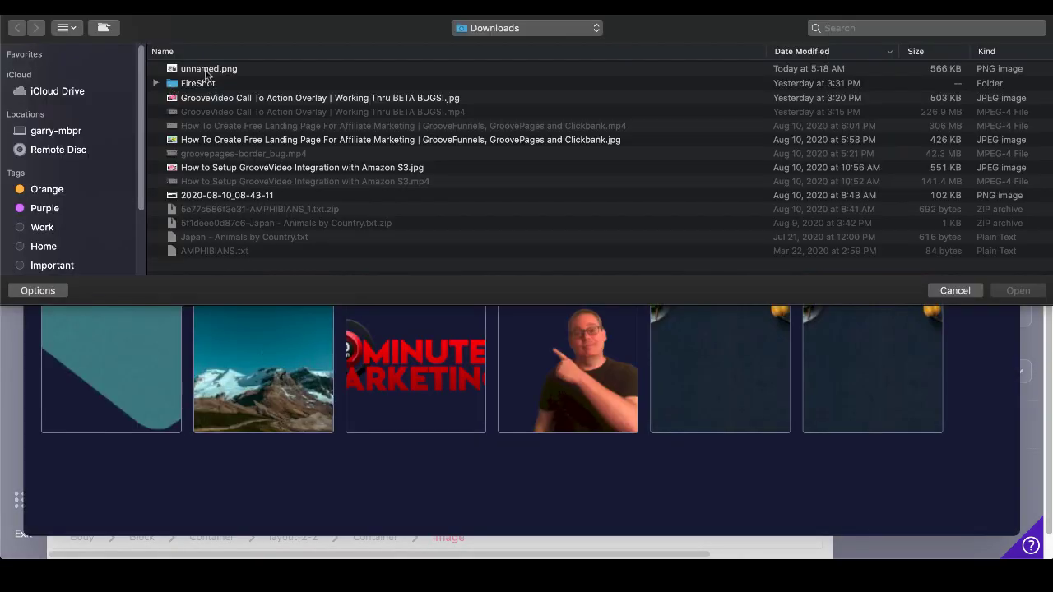
double_click(206, 69)
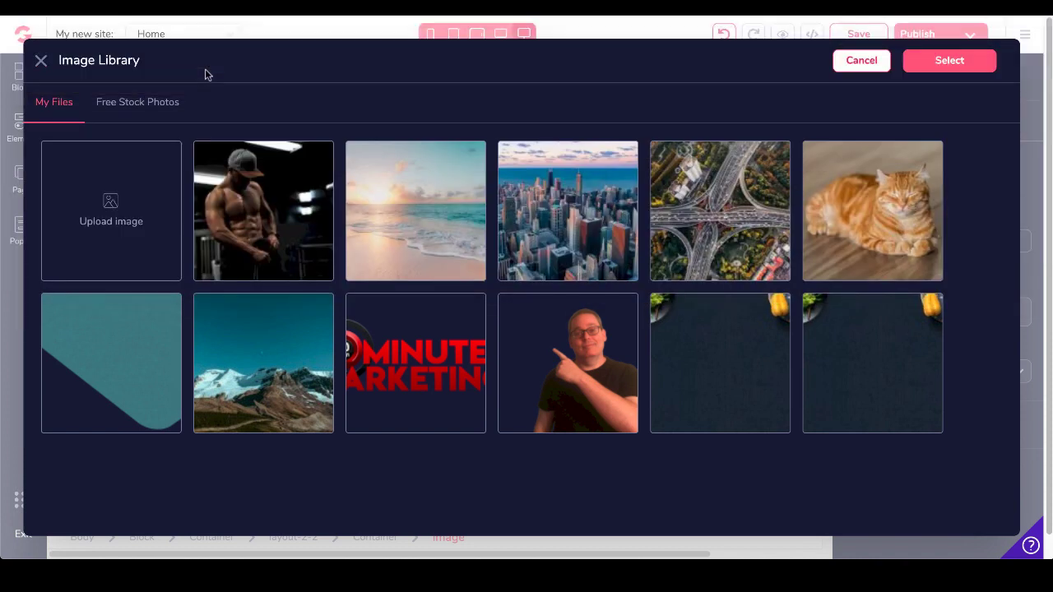
Select the uploaded Morning Fat Melter product picture and apply it to the first column's image element
mouse_move(153, 253)
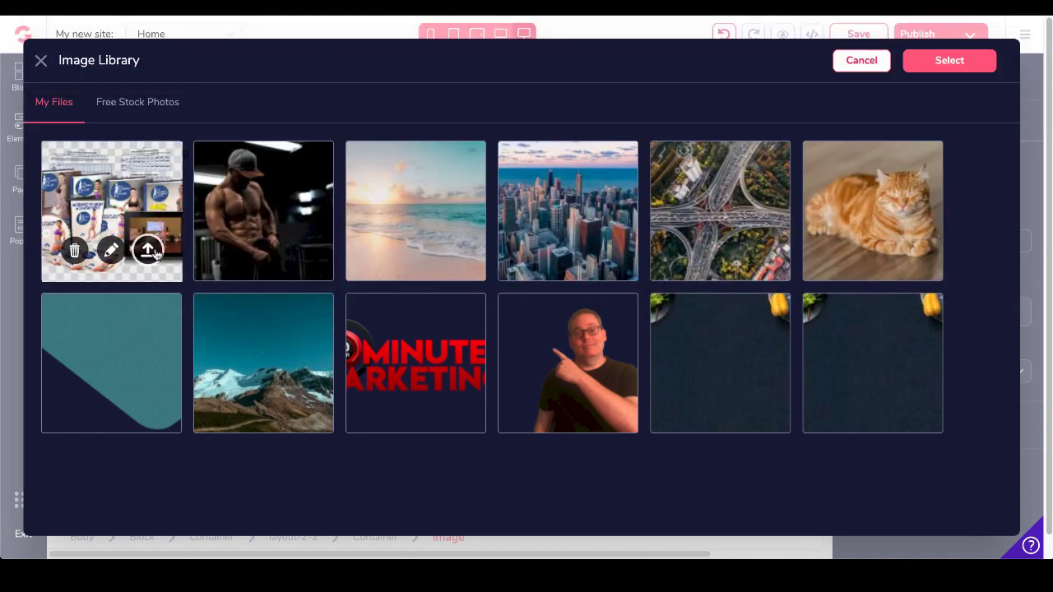
click(155, 252)
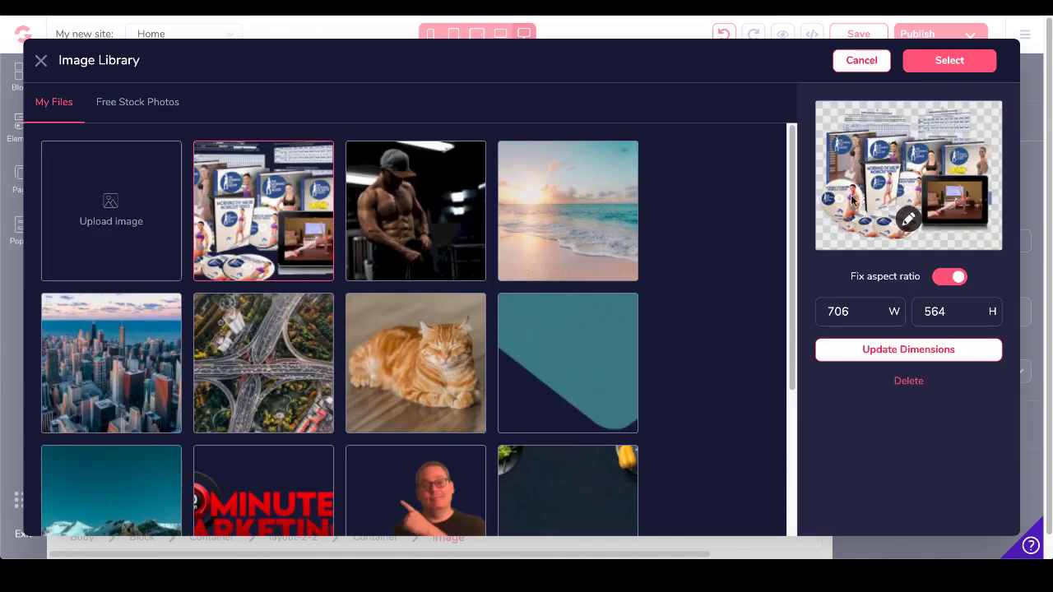
click(942, 61)
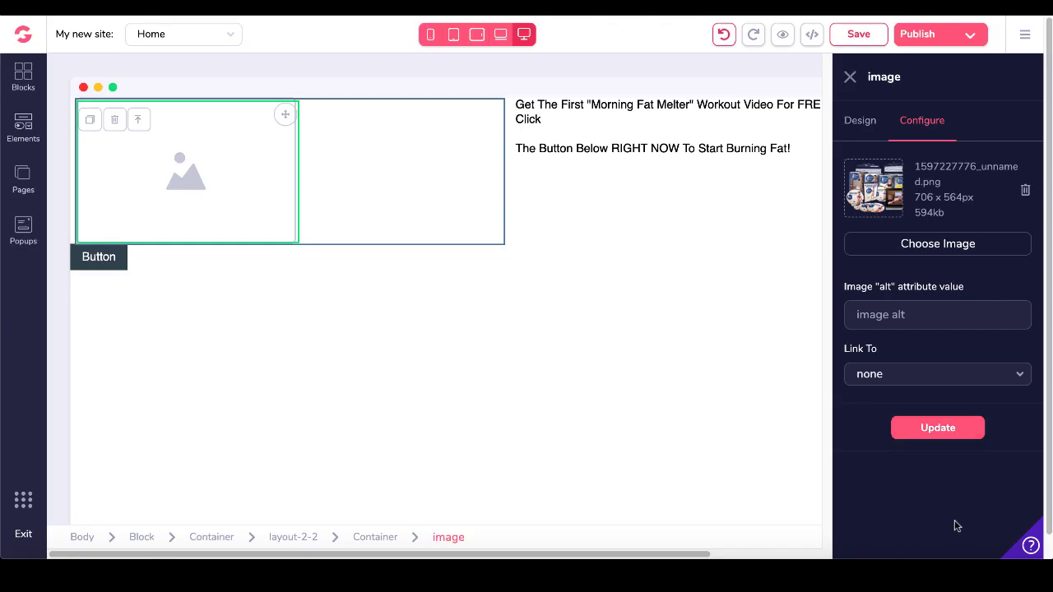
click(938, 436)
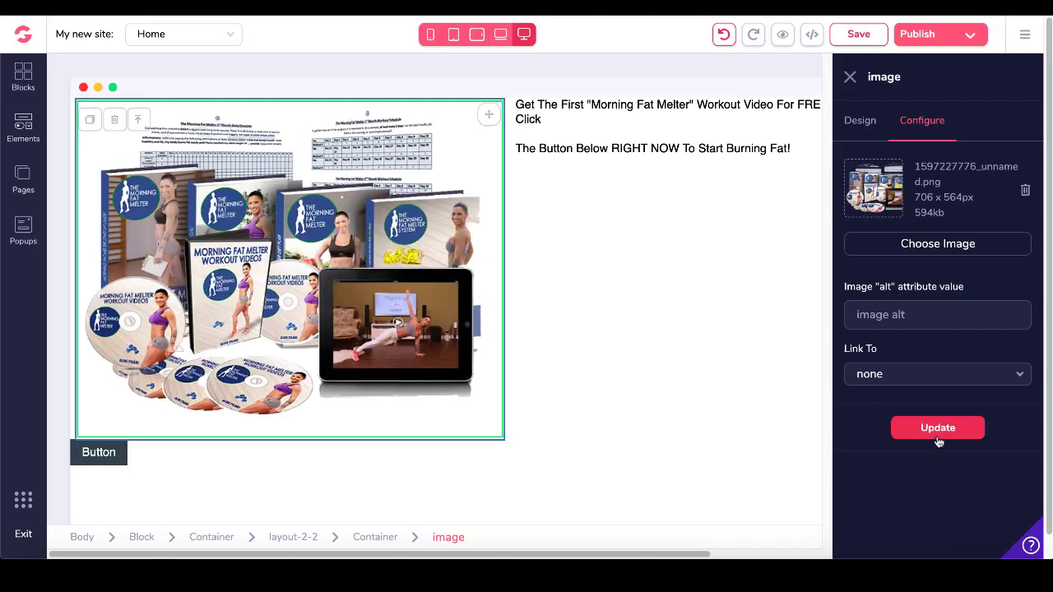
click(863, 120)
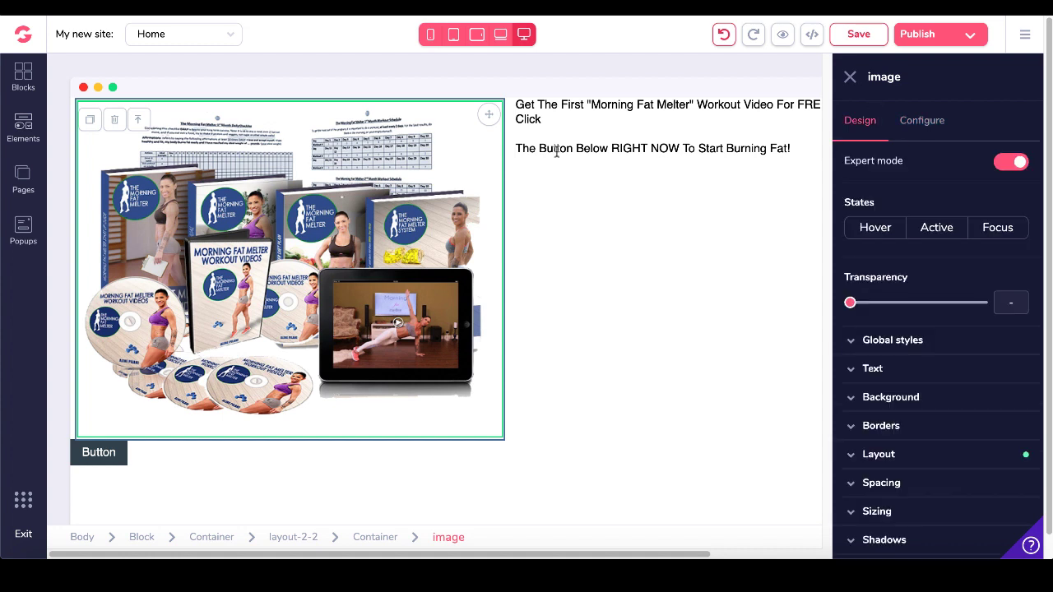
Set the font size of the paragraph's opening text, from "Get The First" through "Click", to 32px
click(549, 125)
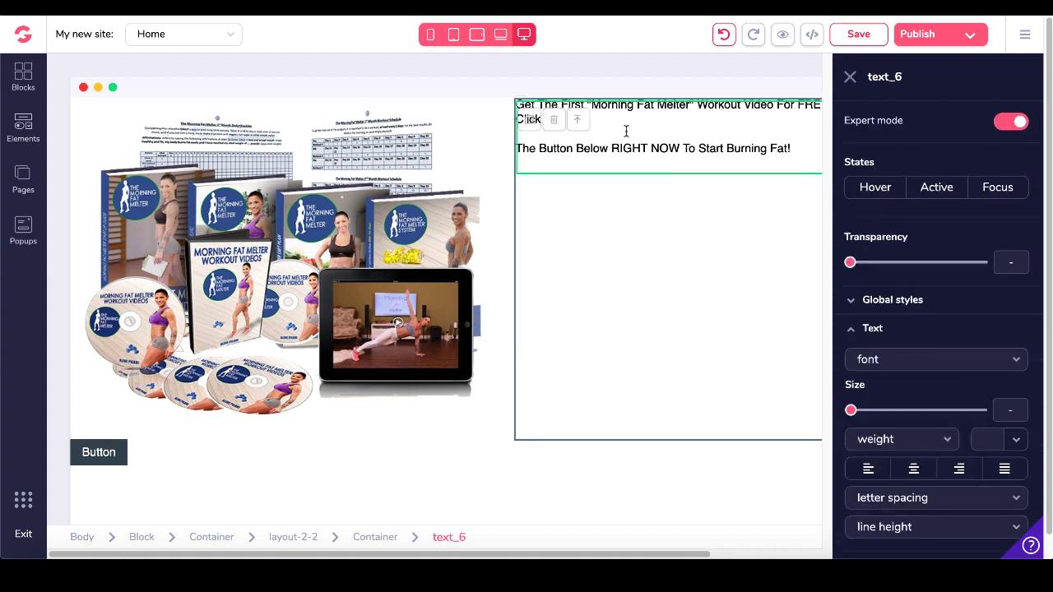
triple_click(523, 115)
click(536, 148)
click(540, 347)
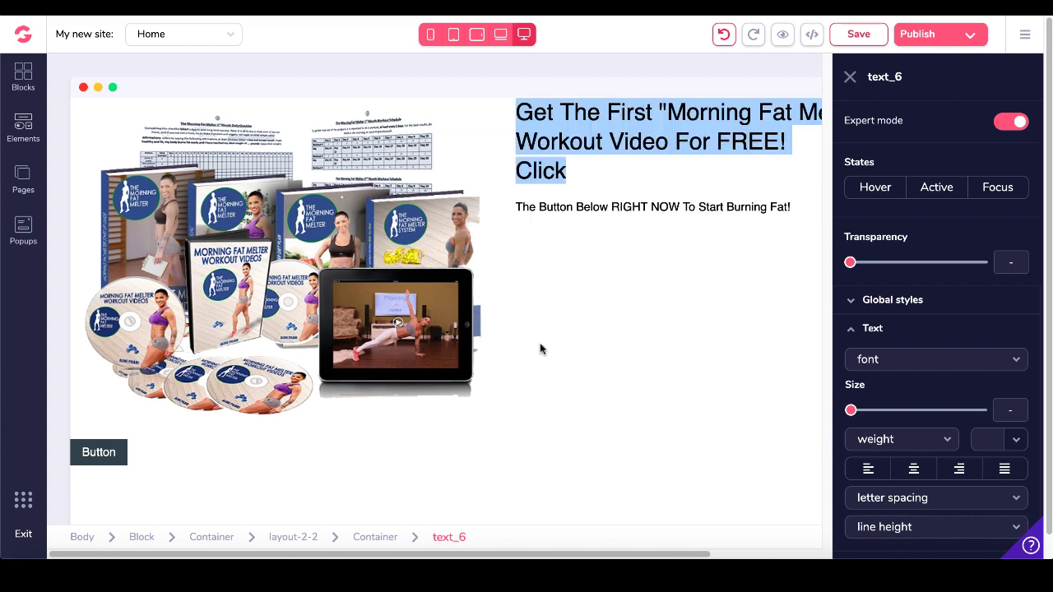
Center-align the enlarged headline text in the second column's paragraph
scroll(922, 313, down, 1)
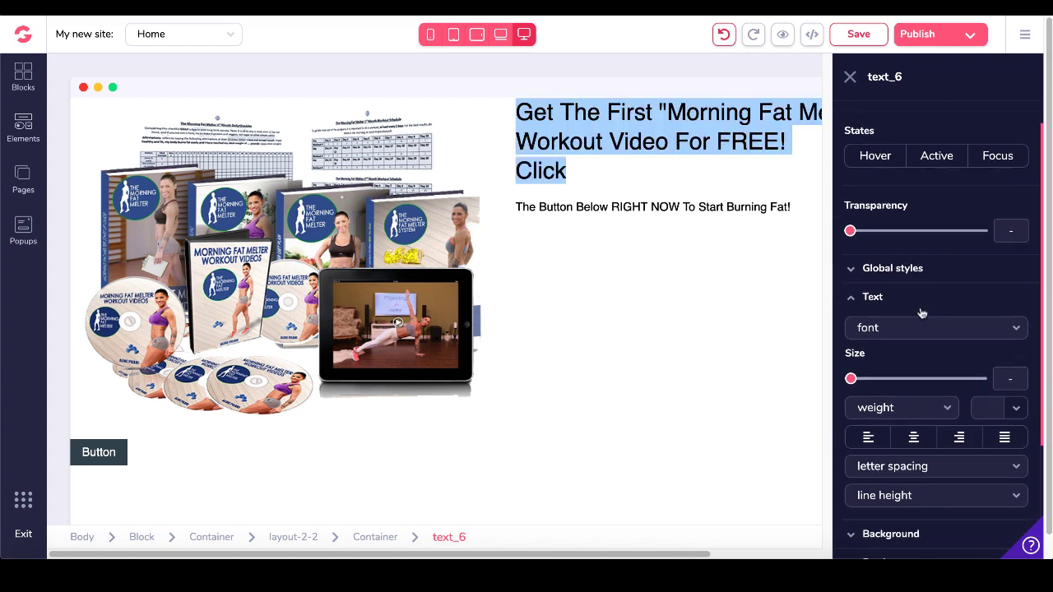
scroll(923, 313, up, 1)
scroll(922, 313, down, 3)
scroll(922, 313, down, 1)
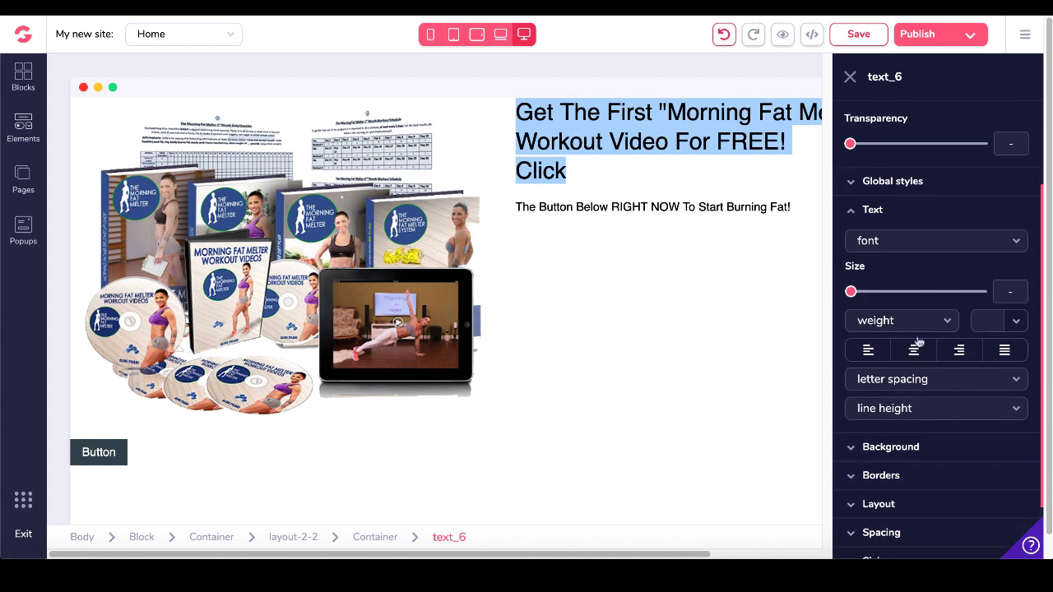
click(914, 352)
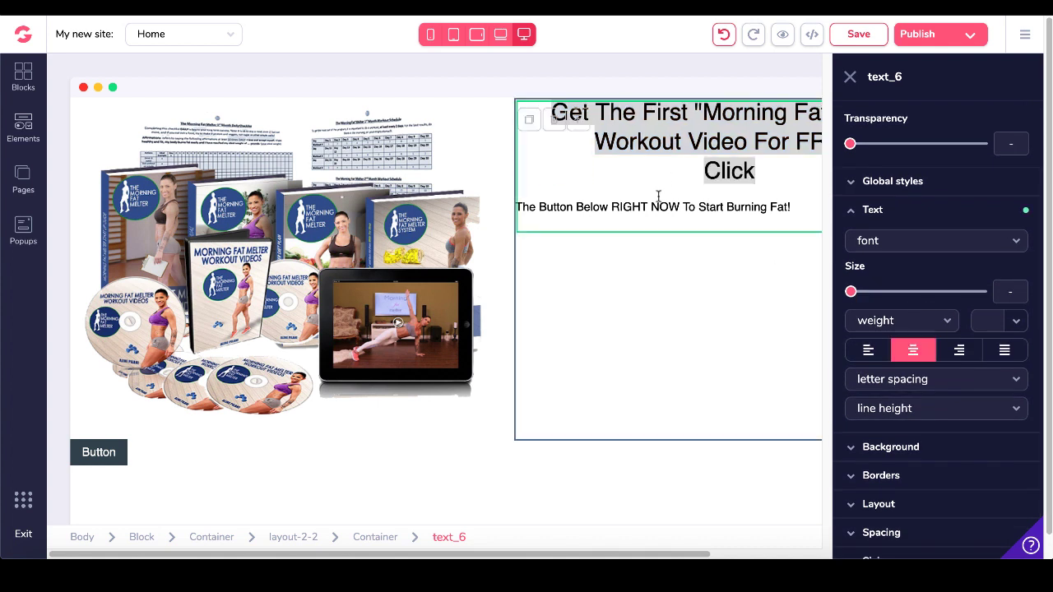
Center-align the line "The Button Below RIGHT NOW To Start Burning Fat!" in the second column
click(519, 207)
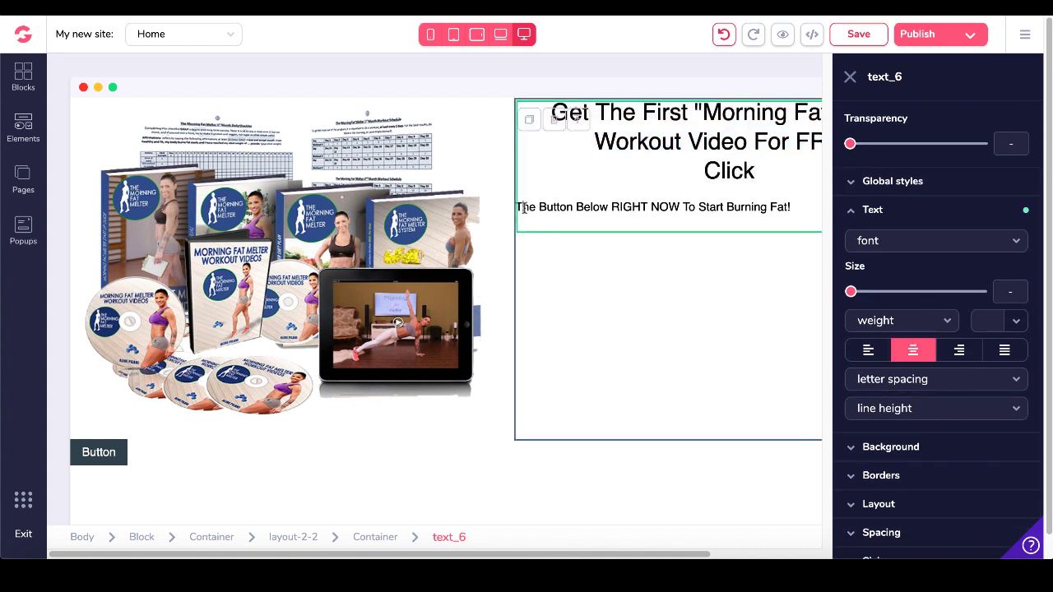
triple_click(525, 208)
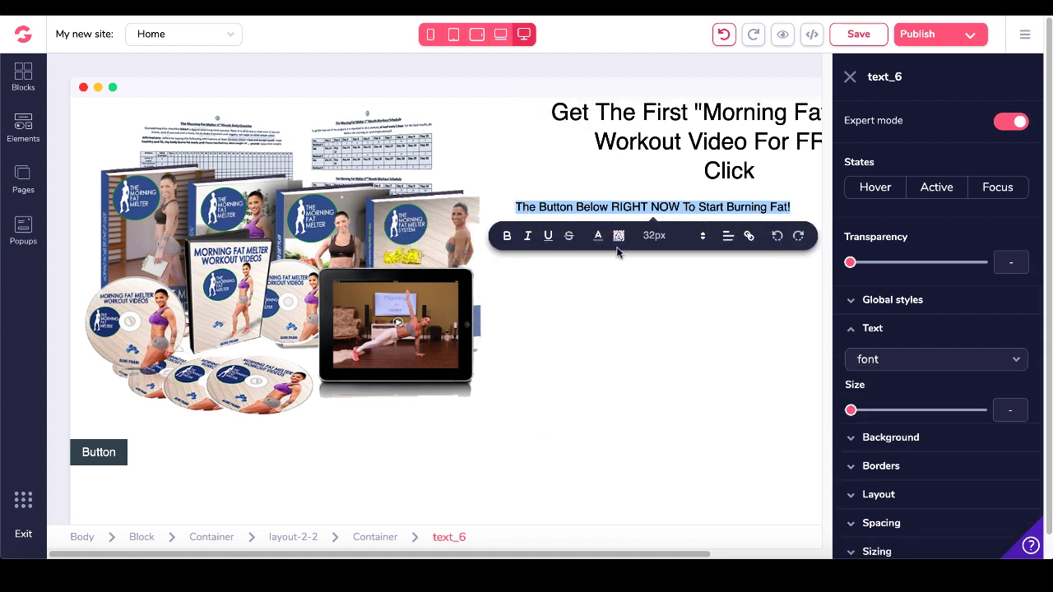
click(728, 236)
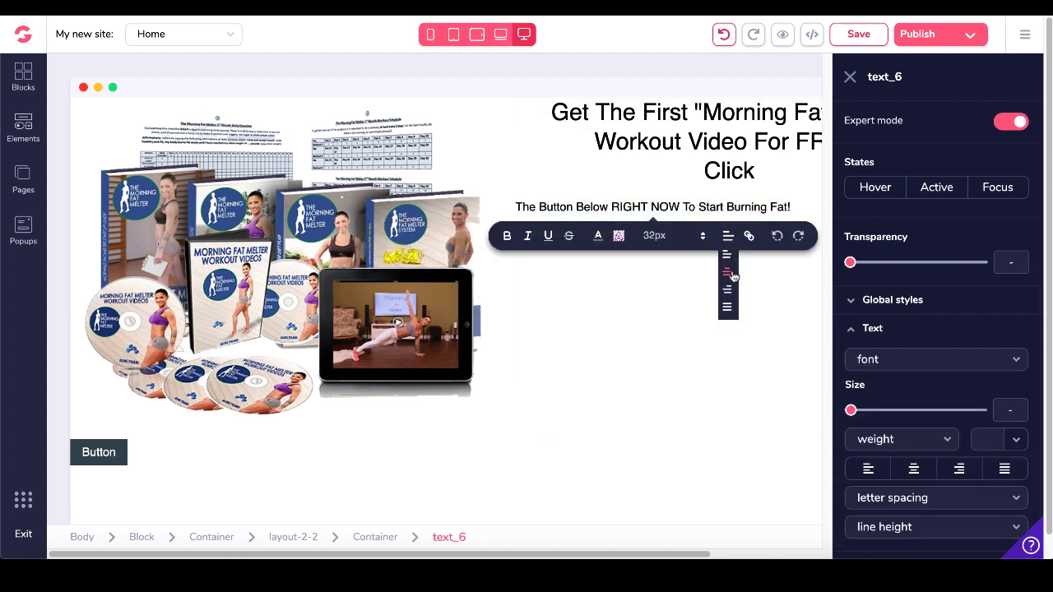
click(732, 275)
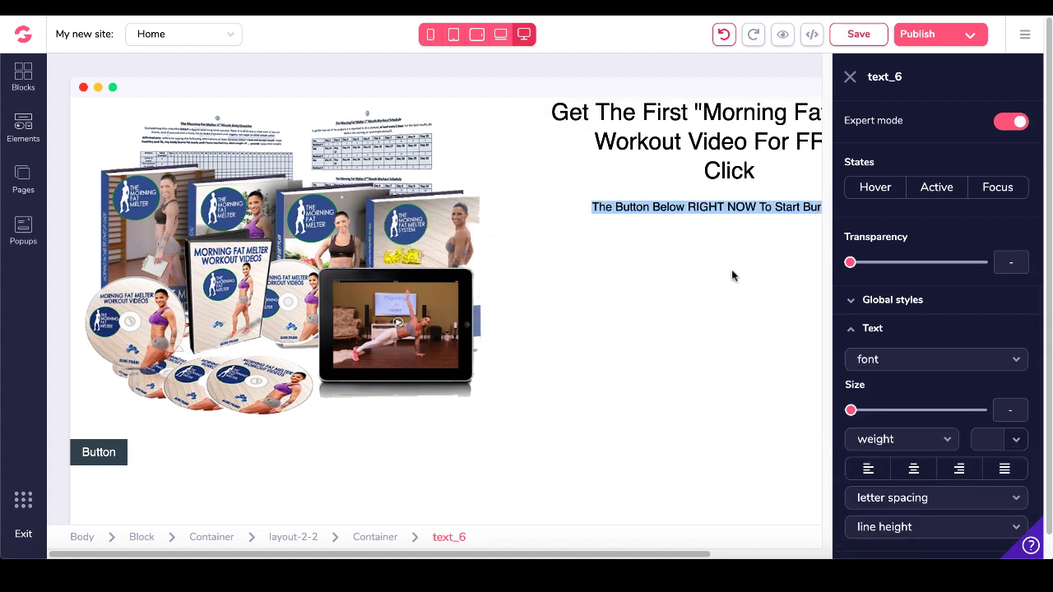
Set the top margin of the second column's text element to 8rem
click(553, 109)
click(882, 338)
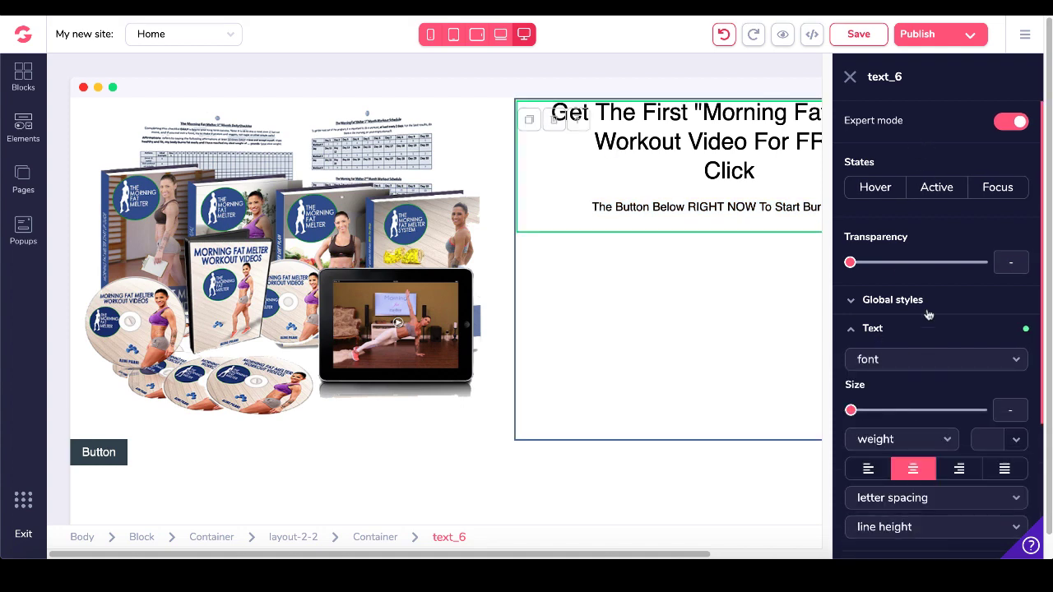
scroll(929, 316, down, 1)
scroll(928, 315, down, 3)
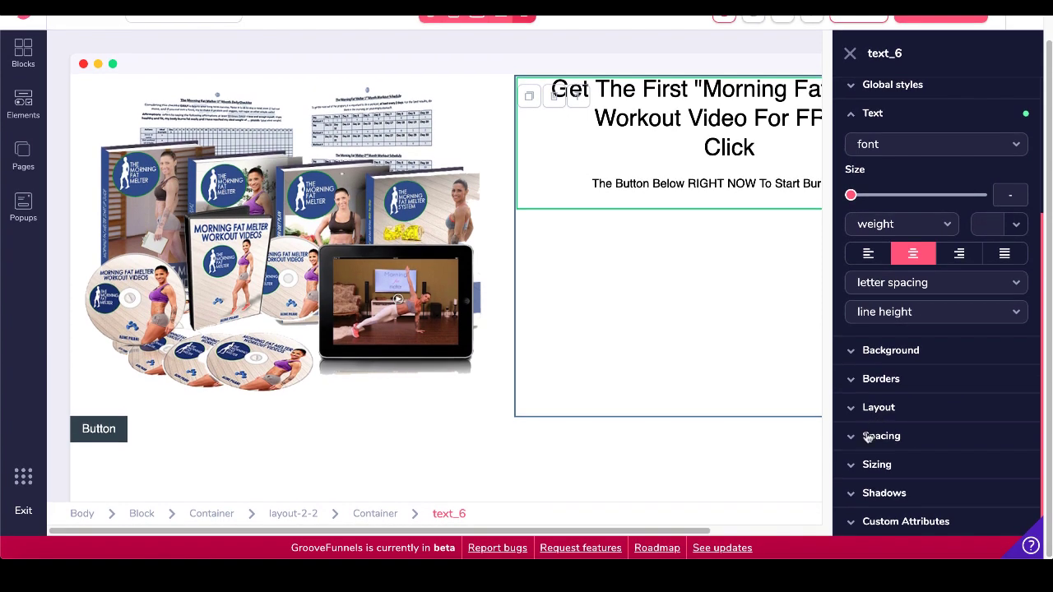
click(938, 435)
scroll(938, 436, down, 2)
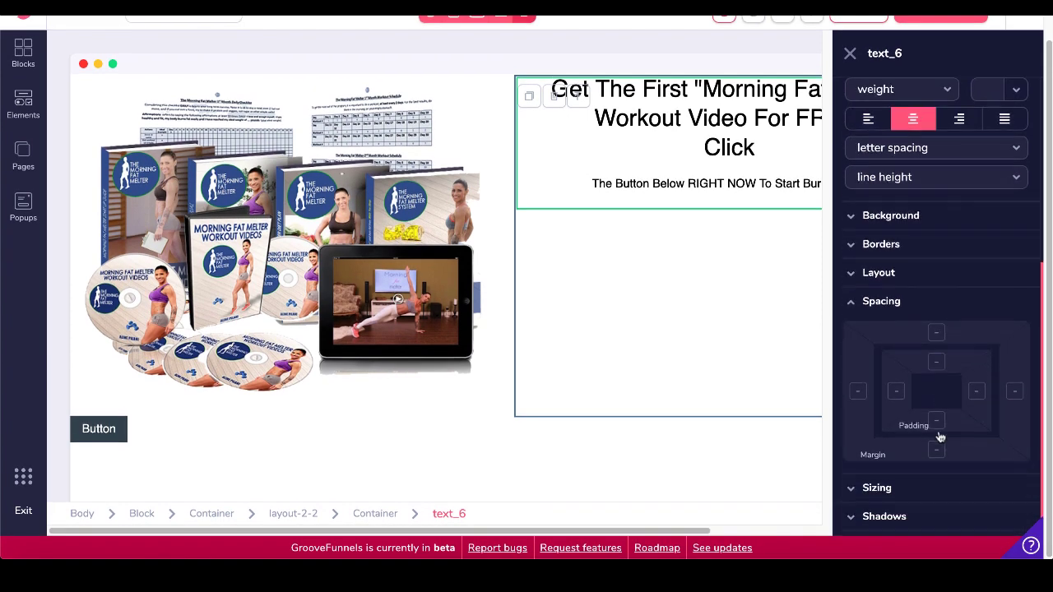
click(938, 315)
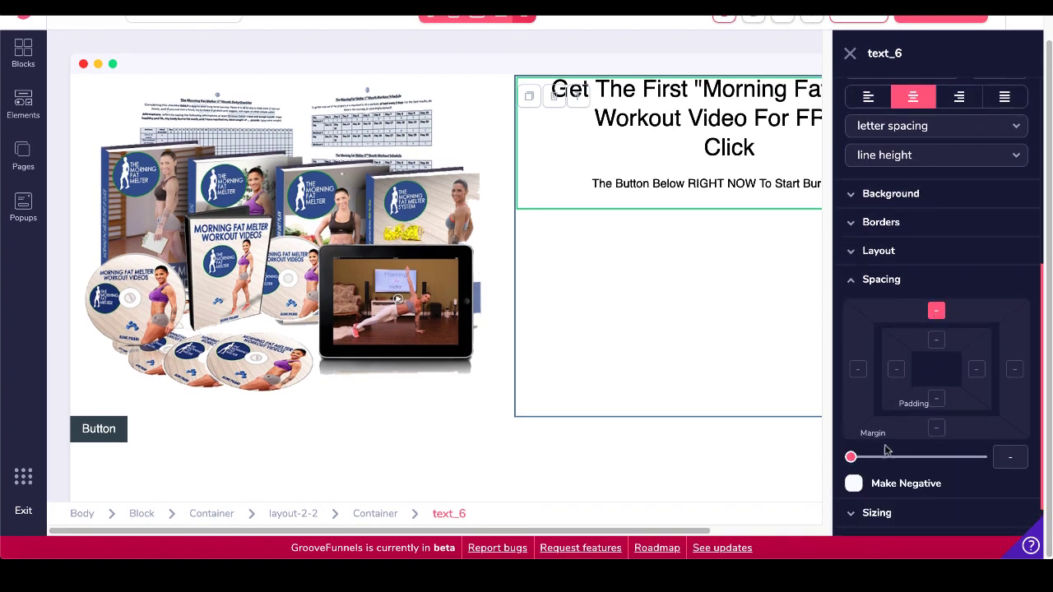
drag(850, 459, 964, 468)
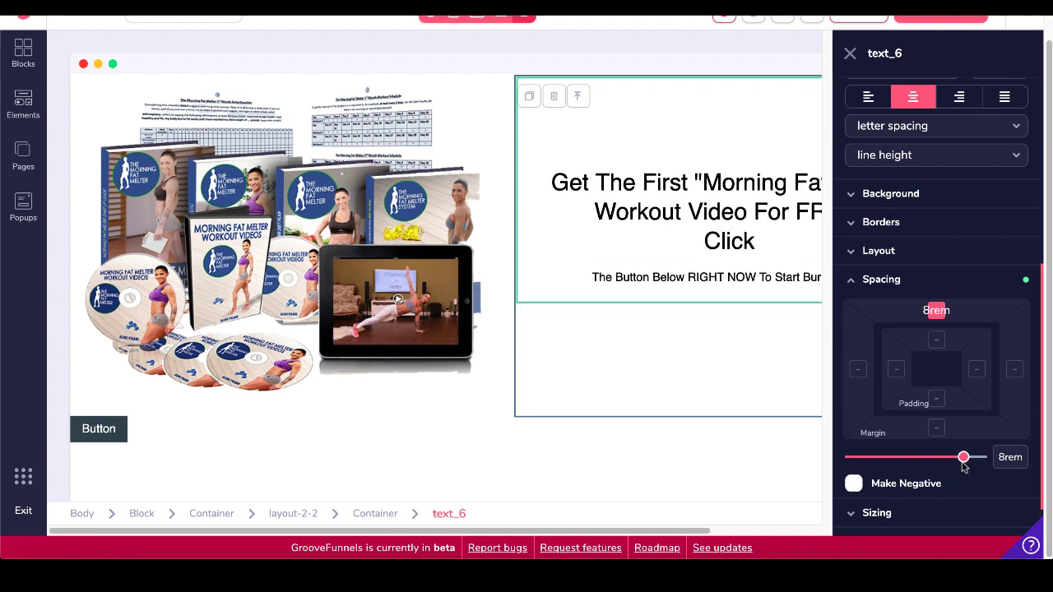
Change the background color of the button beneath the columns to yellow #FFCC24
click(122, 431)
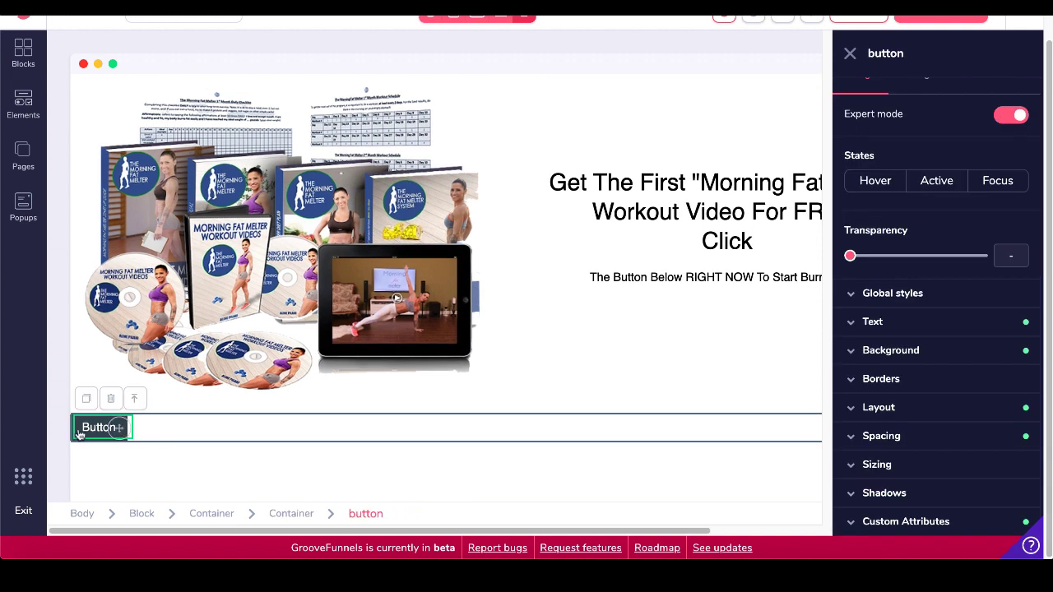
click(854, 351)
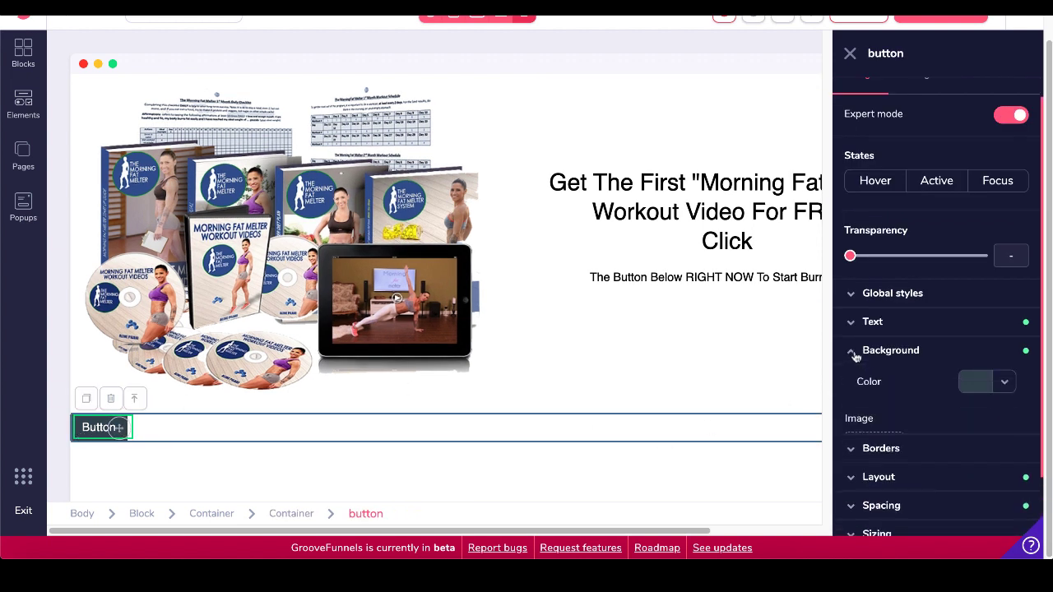
click(1005, 385)
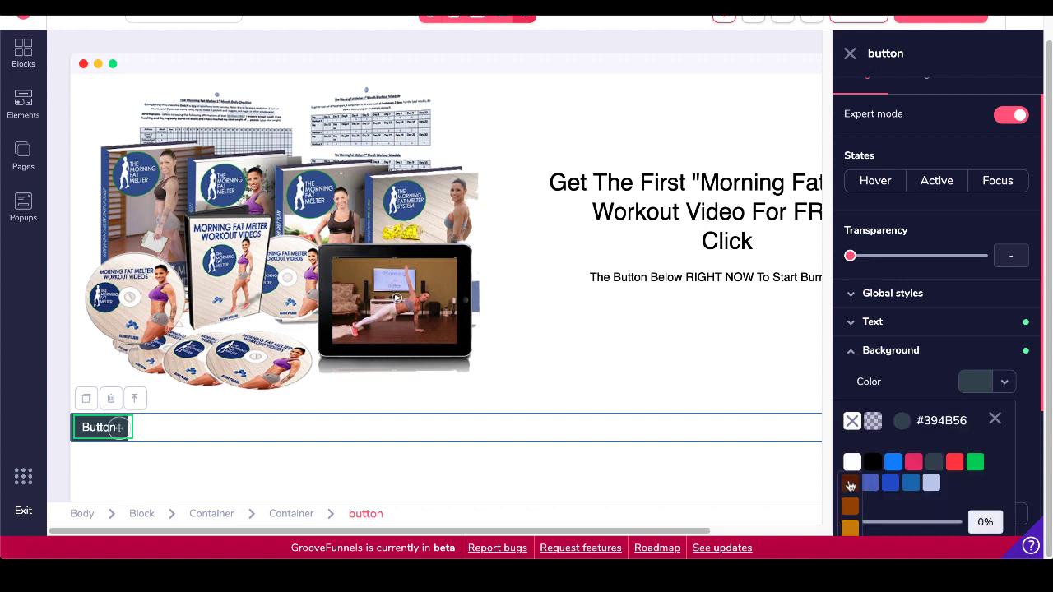
click(851, 486)
scroll(851, 485, down, 3)
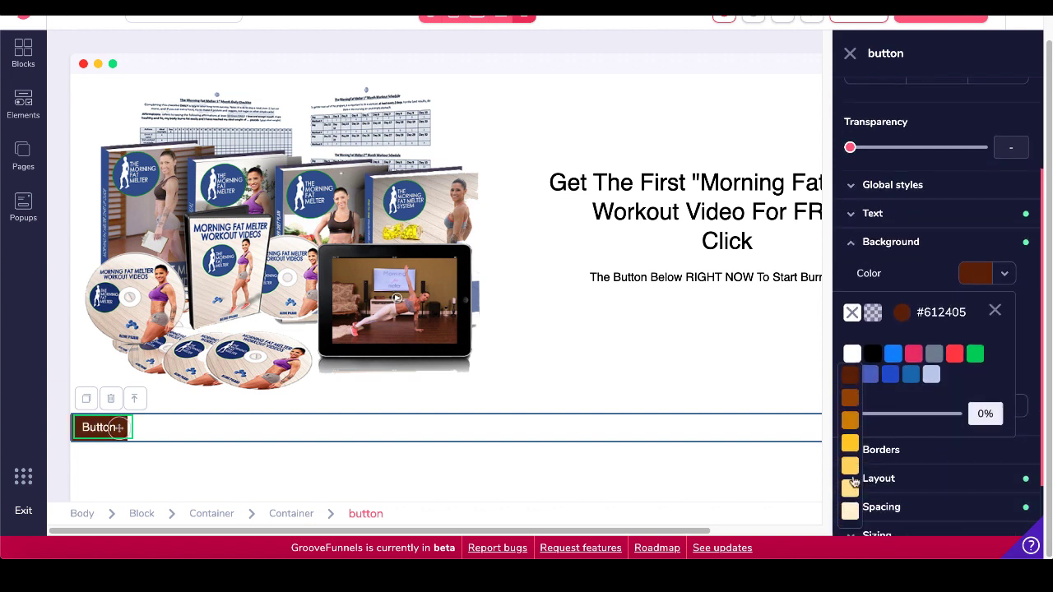
click(854, 452)
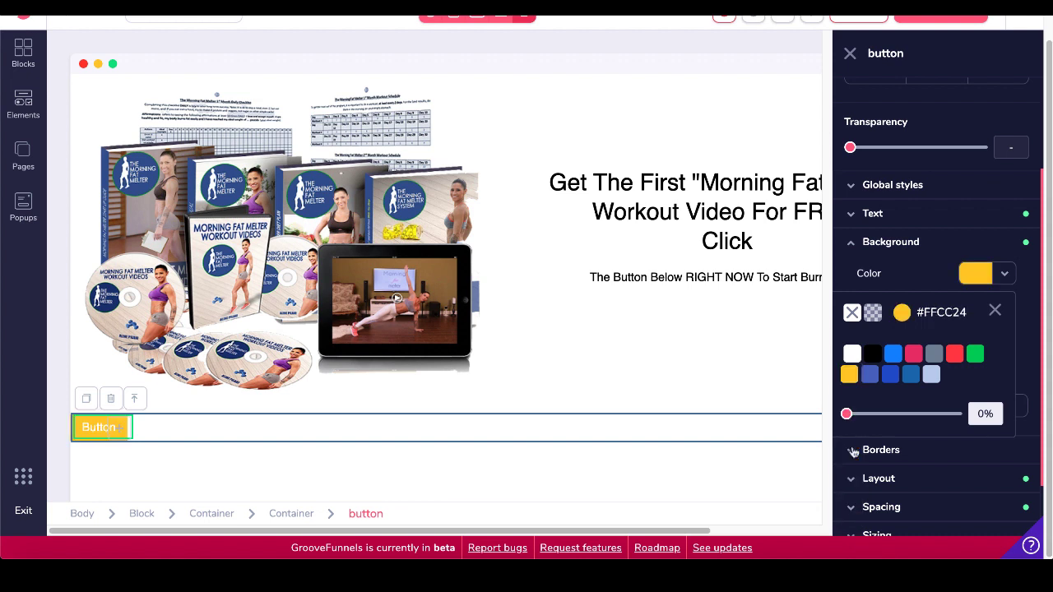
click(995, 312)
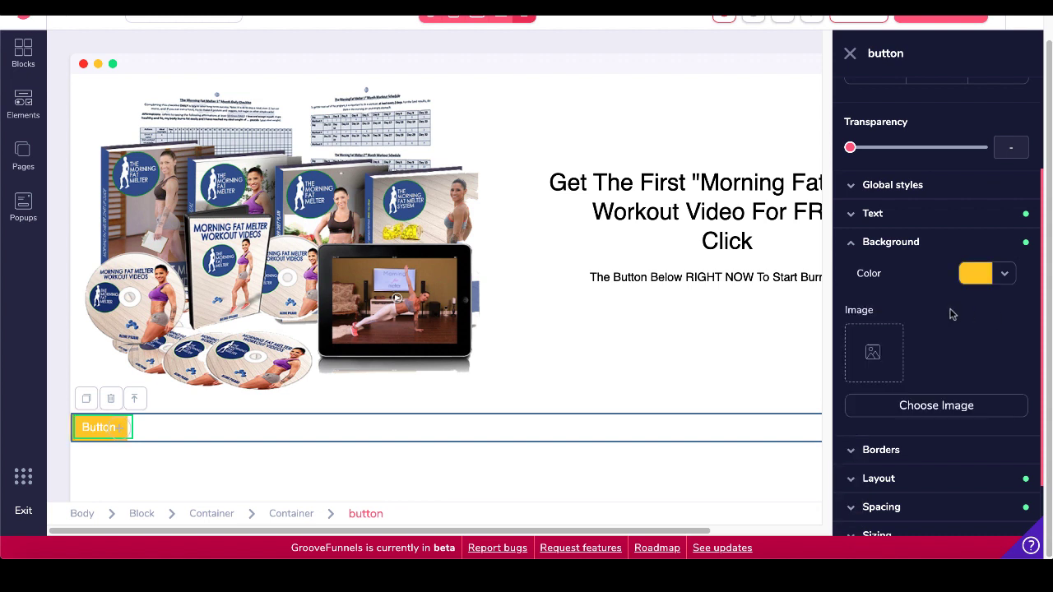
Replace the yellow button's default text with "Click" in its configuration settings
scroll(940, 310, up, 3)
click(918, 98)
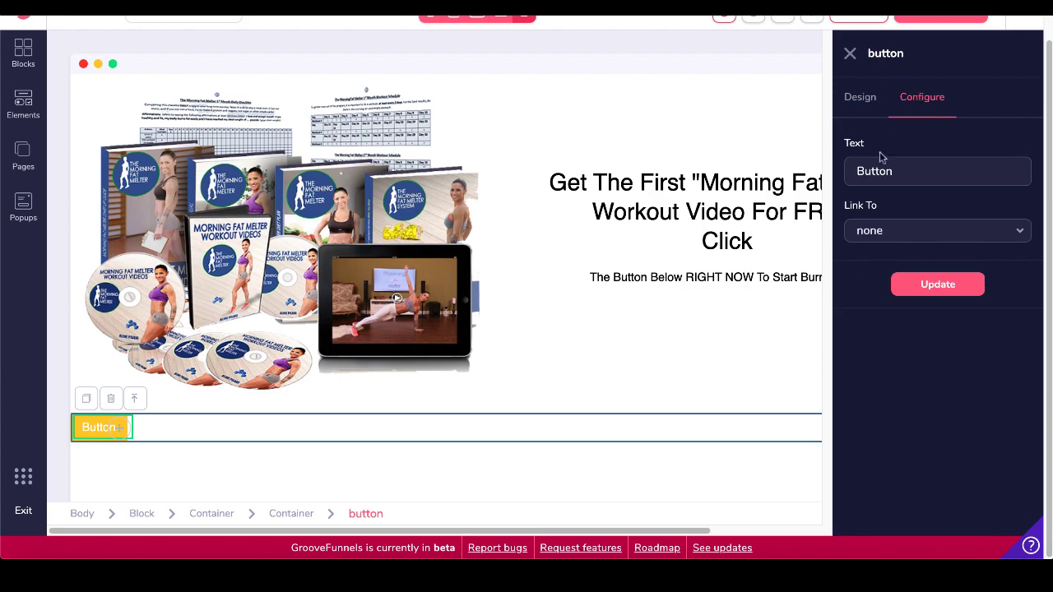
double_click(878, 170)
text(Click)
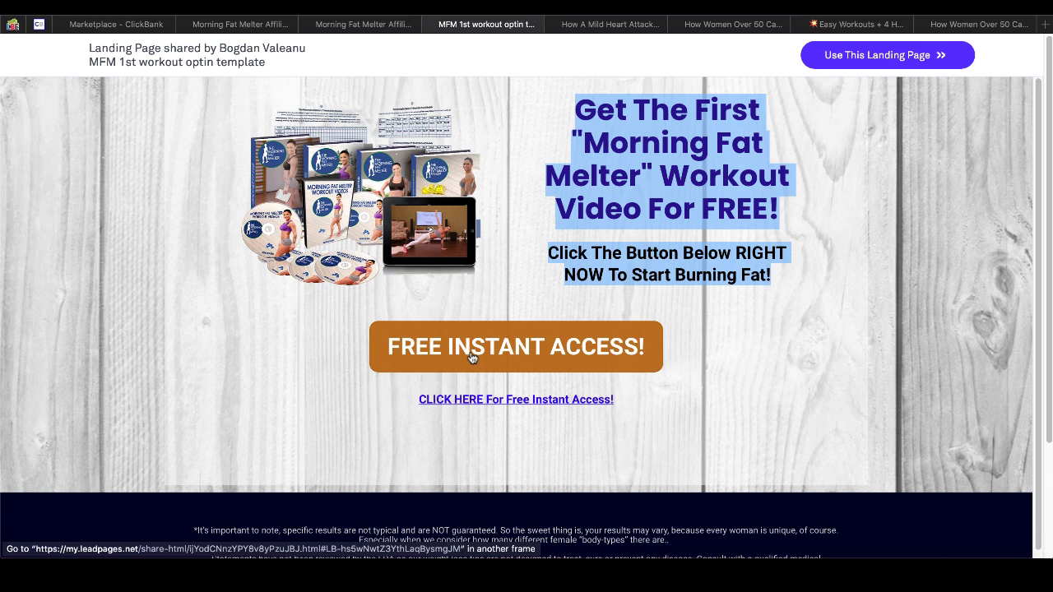
Switch to the ClickBank Marketplace and generate an affiliate HopLink for an offer using an account nickname
click(472, 356)
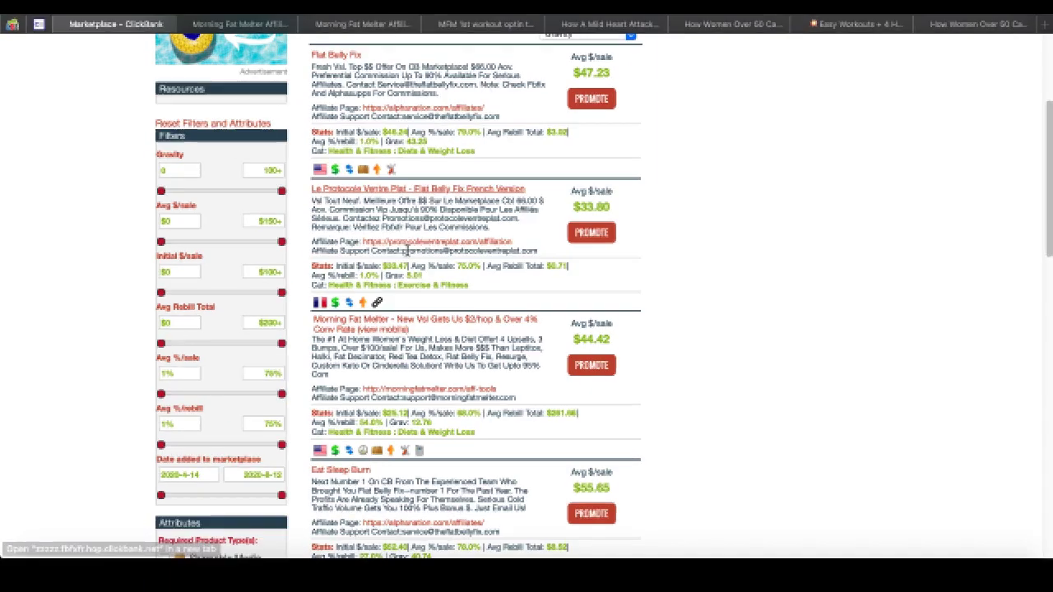
click(592, 234)
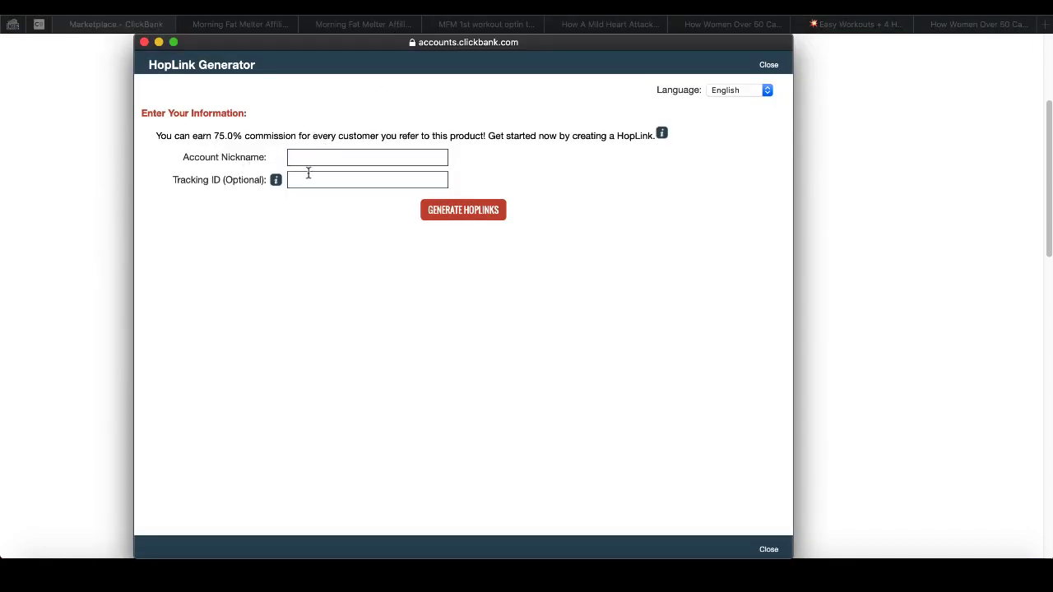
click(352, 156)
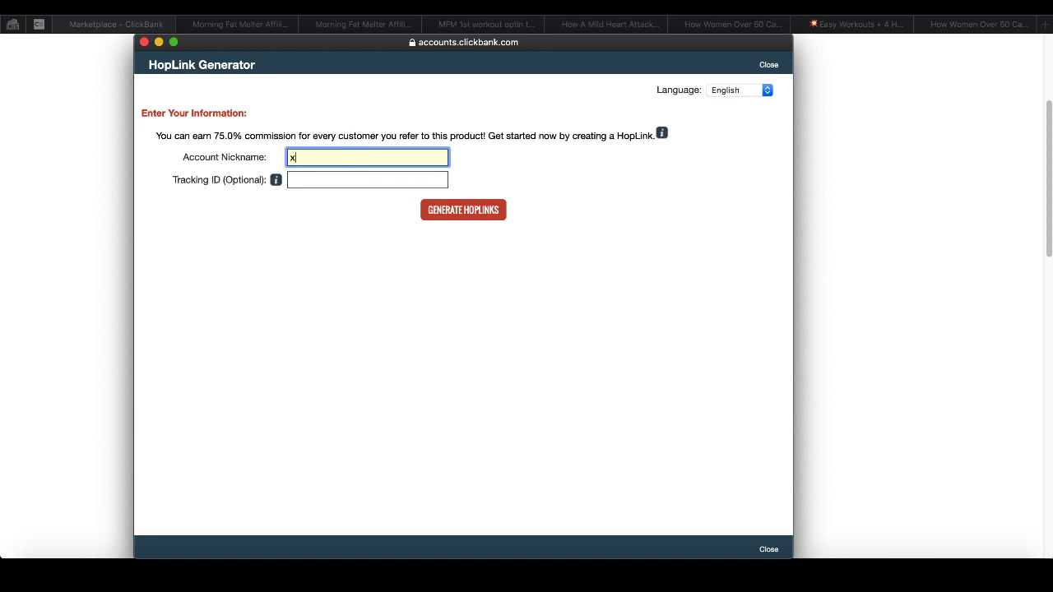
click(437, 211)
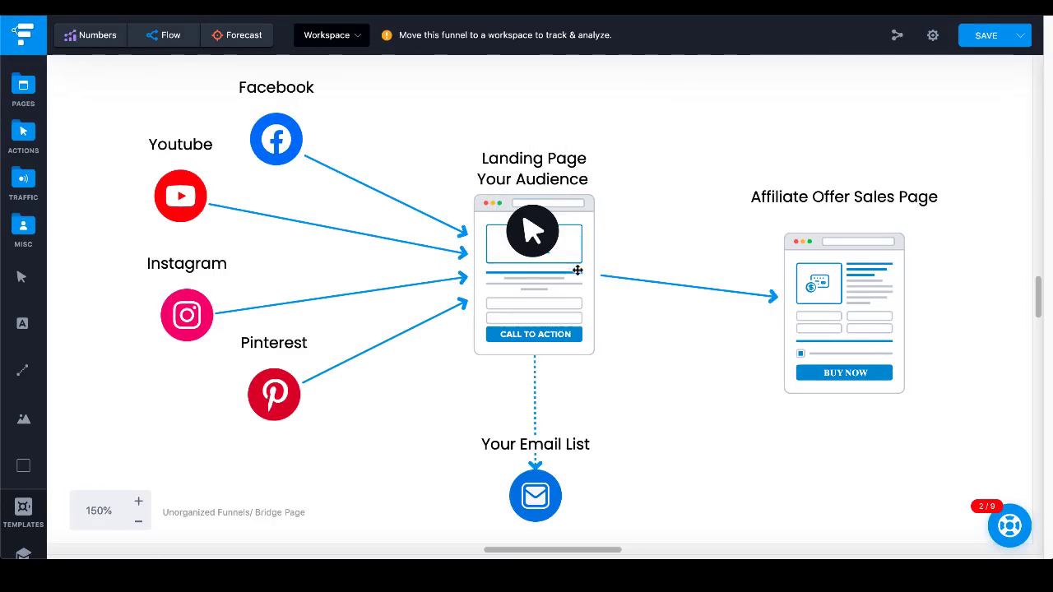
In the funnel diagram, move the pointer marker from the landing page to the affiliate offer sales page
drag(517, 219, 839, 270)
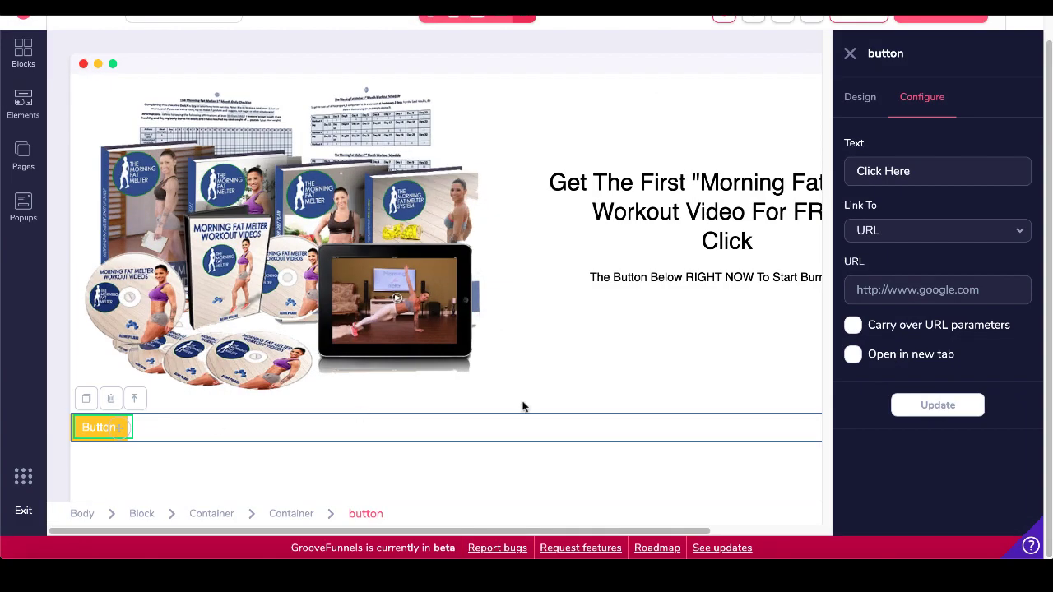
Center the yellow button horizontally by setting the primary alignment of its parent container to center
click(859, 98)
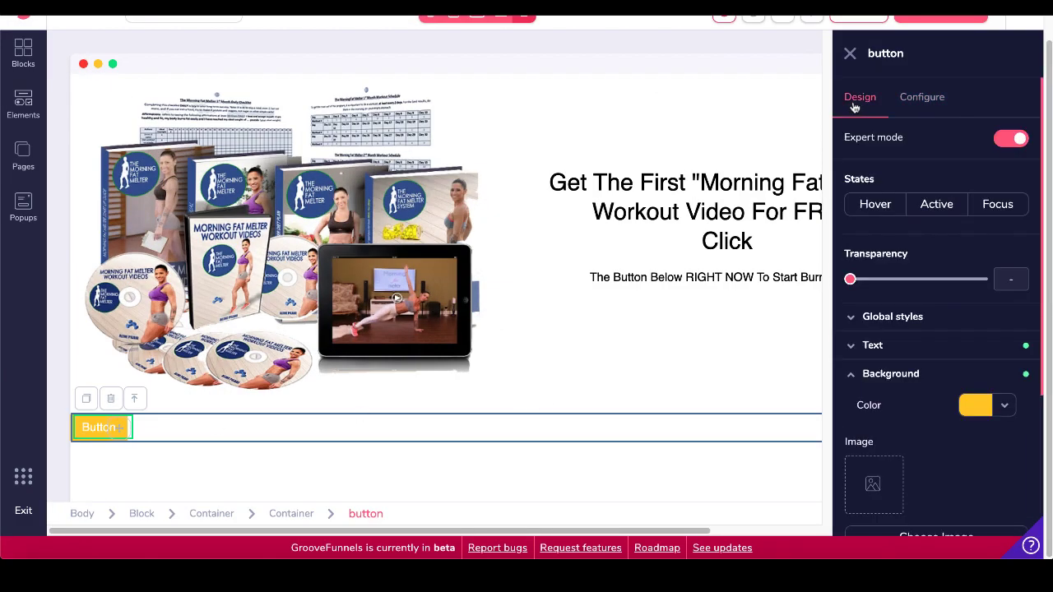
click(855, 376)
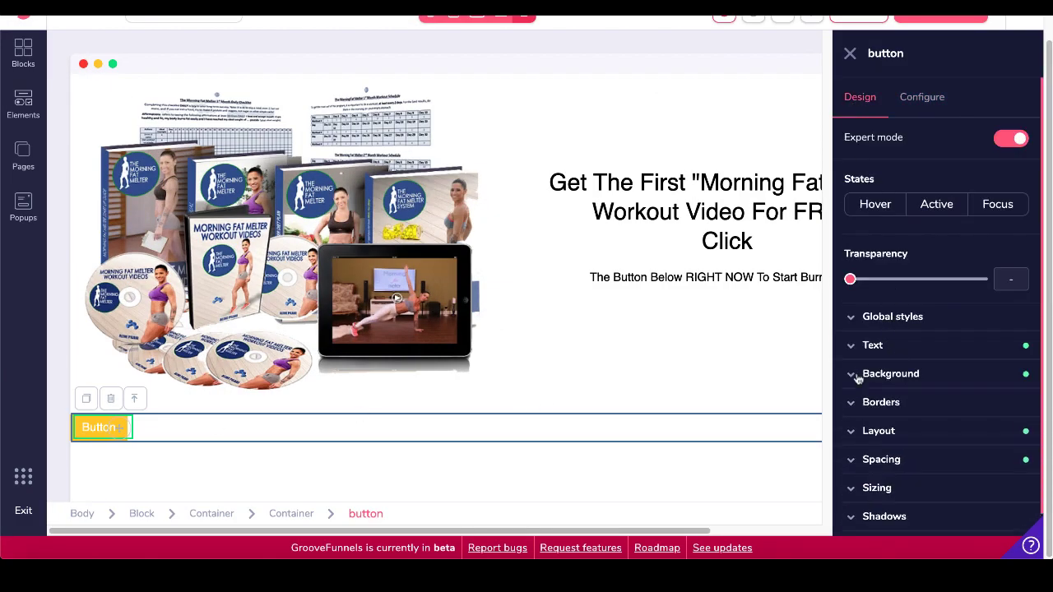
scroll(858, 379, down, 1)
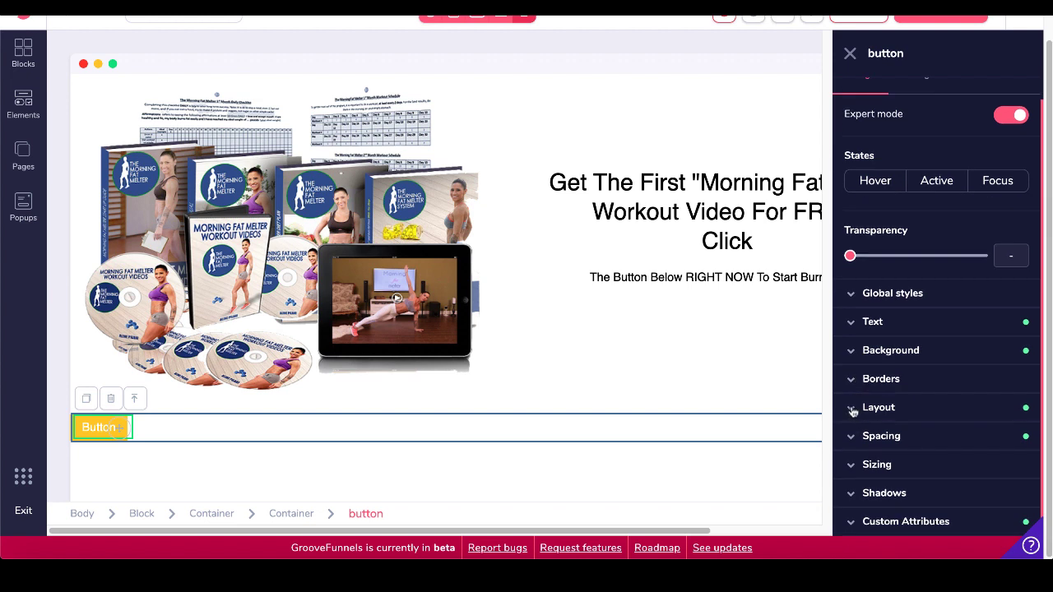
click(851, 407)
click(851, 406)
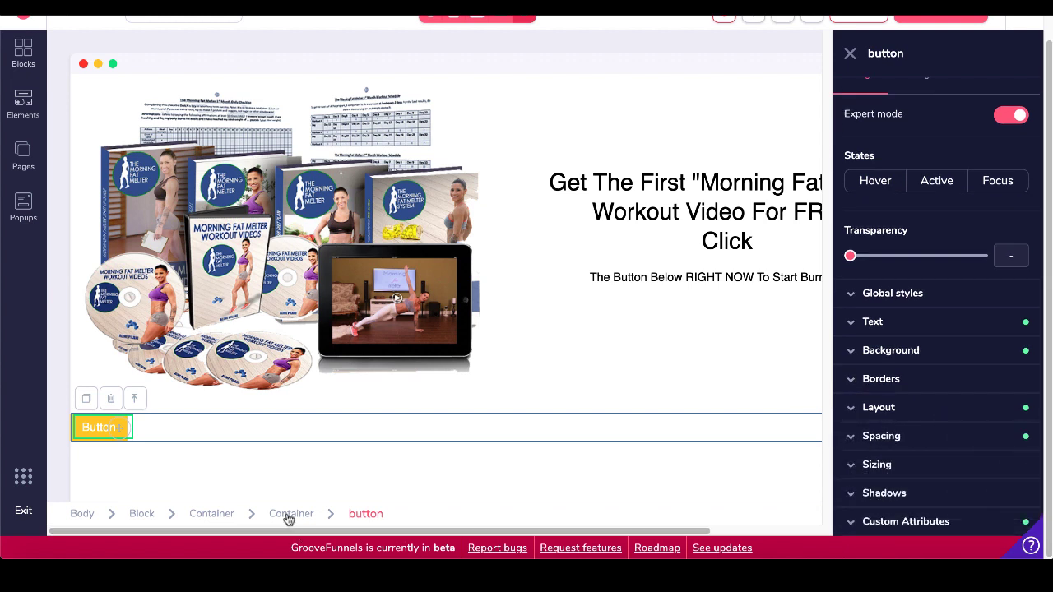
click(290, 514)
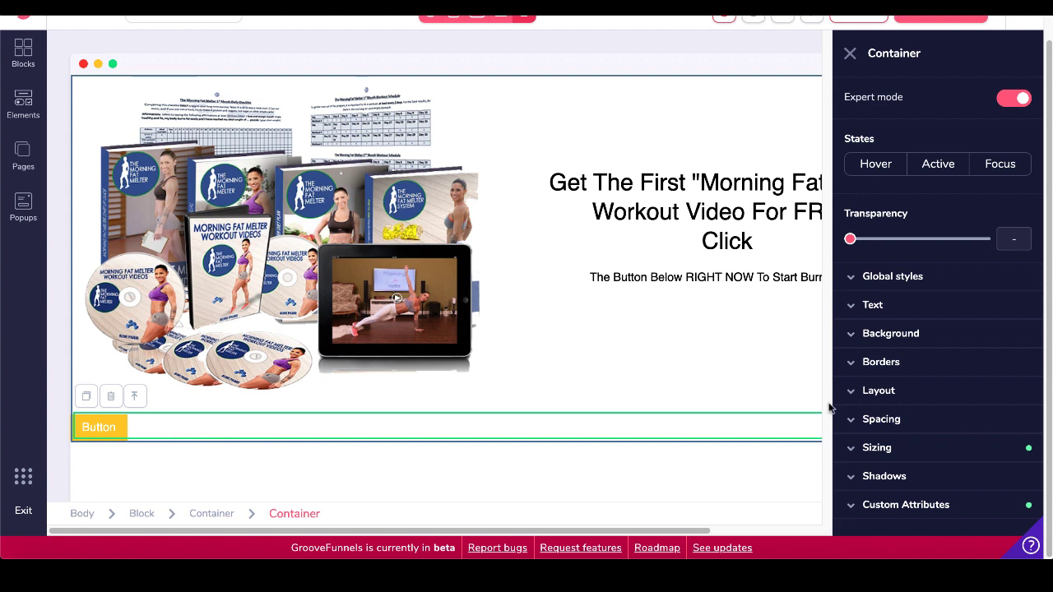
click(956, 399)
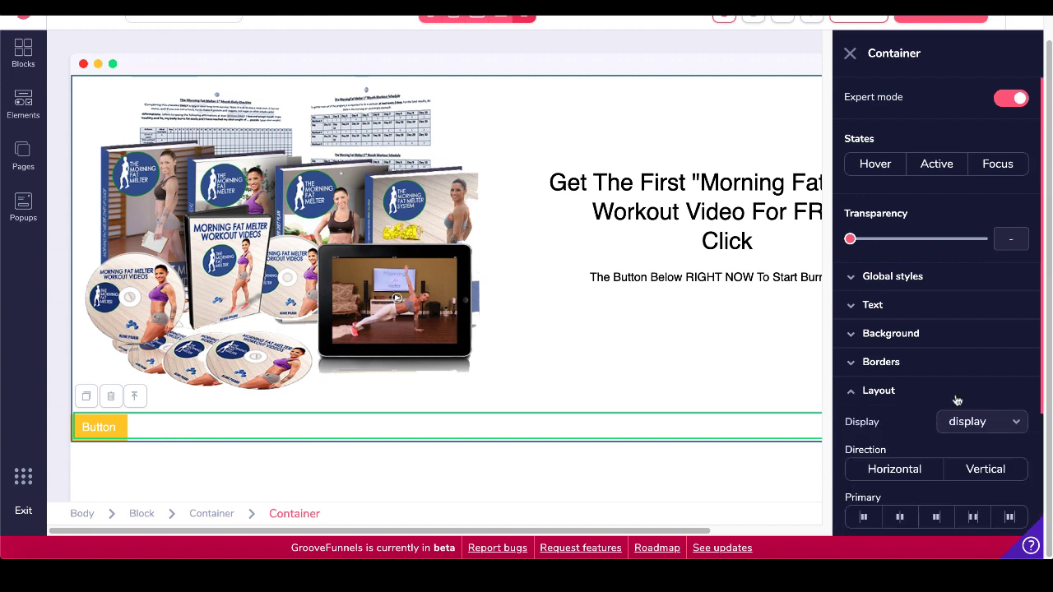
scroll(958, 400, down, 3)
click(900, 416)
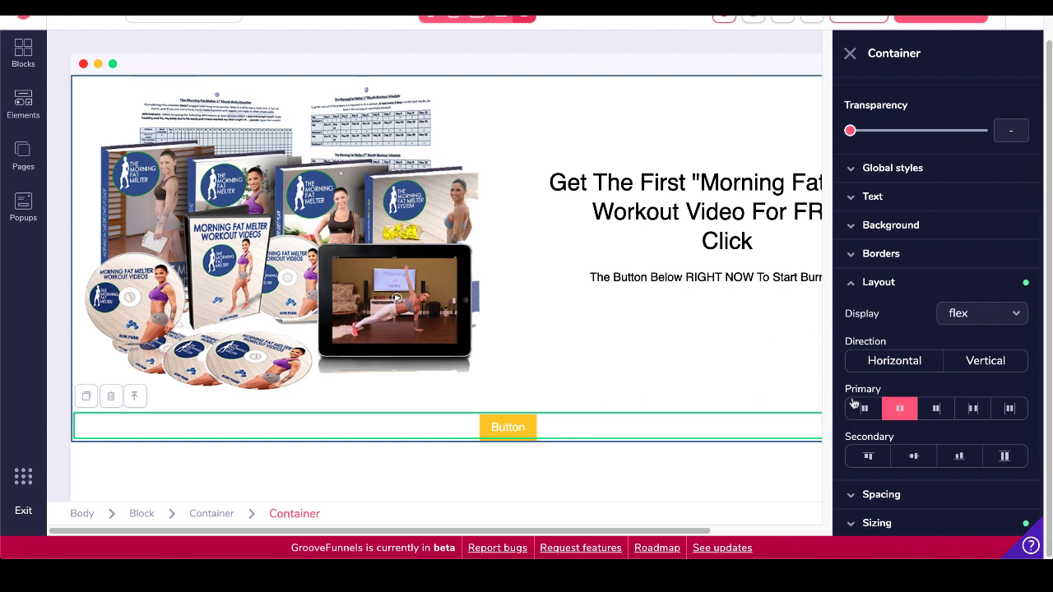
Set the yellow button's width to 200 px
click(523, 428)
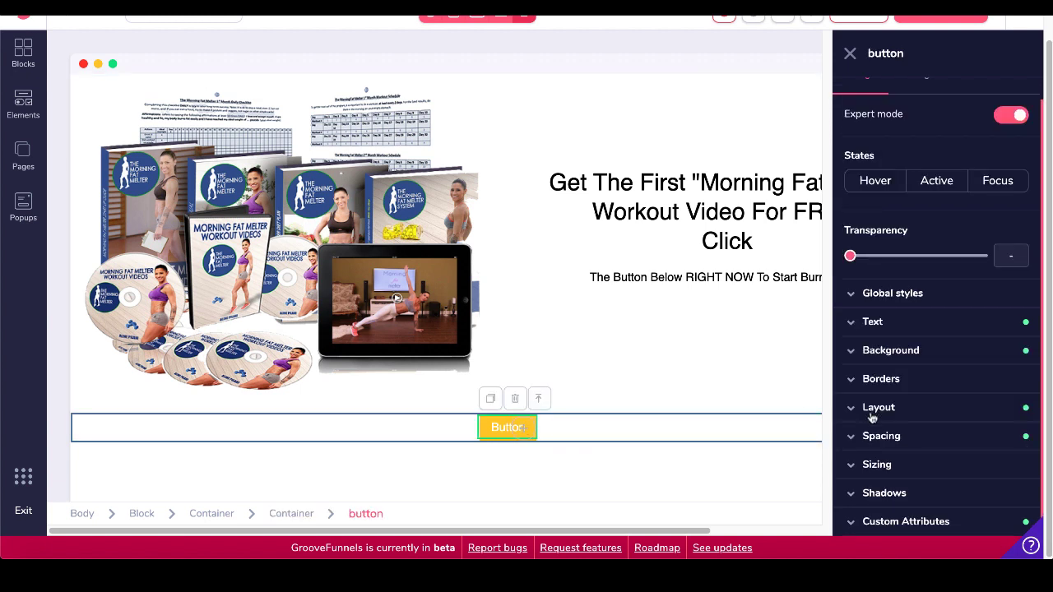
click(853, 465)
scroll(946, 449, down, 3)
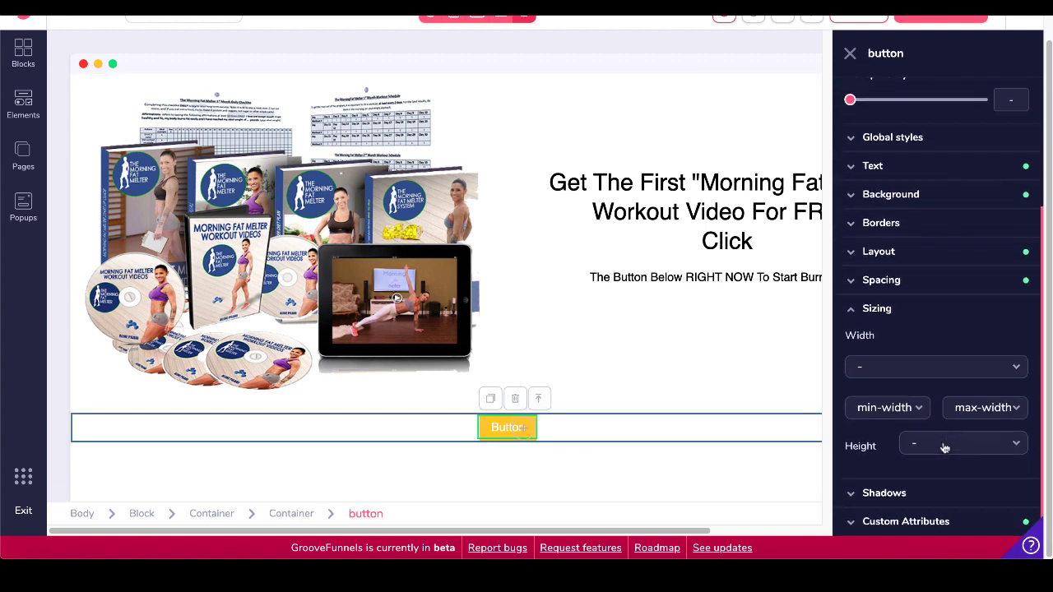
click(1018, 368)
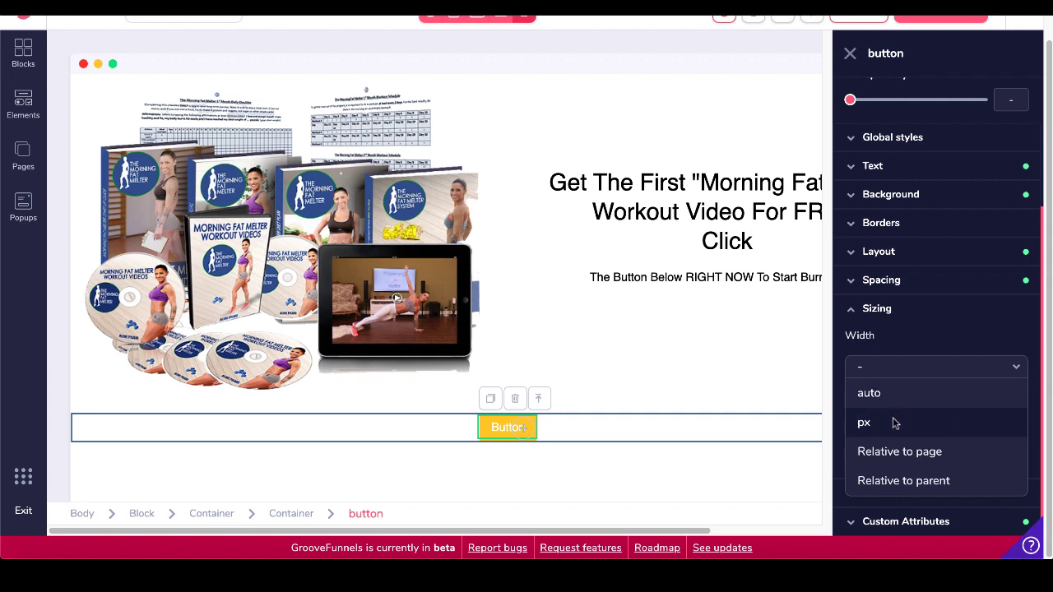
click(894, 423)
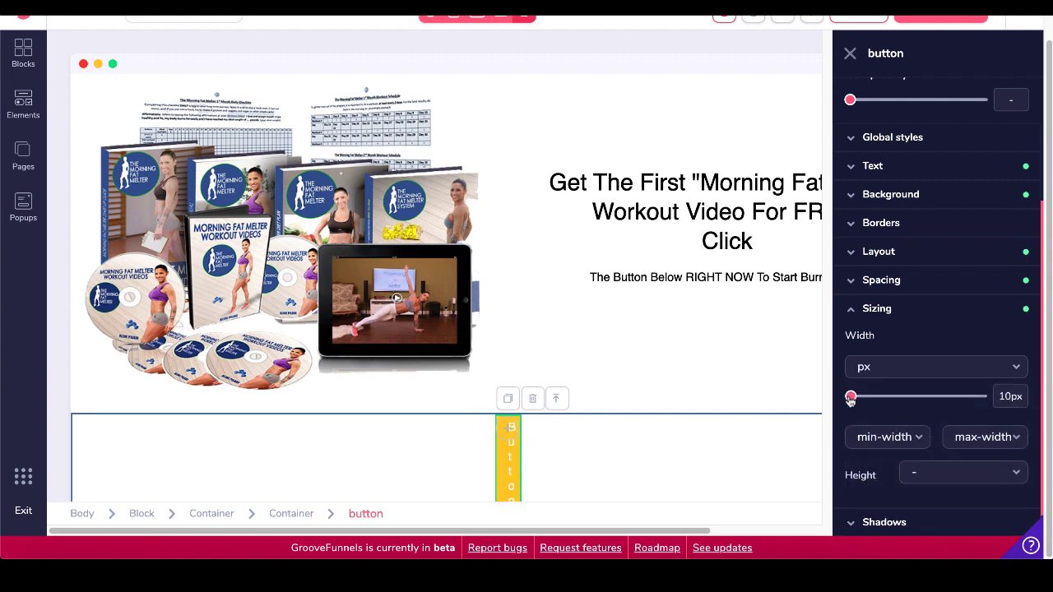
drag(850, 397, 897, 398)
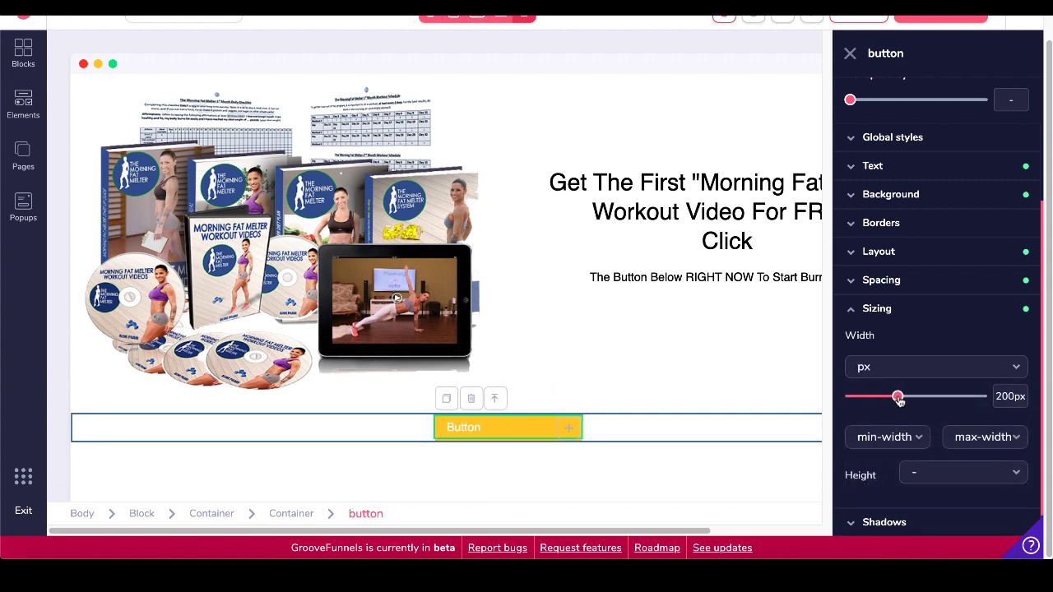
Replace the yellow button's text with "FREE Instant Access!" and apply the update
scroll(897, 156, up, 3)
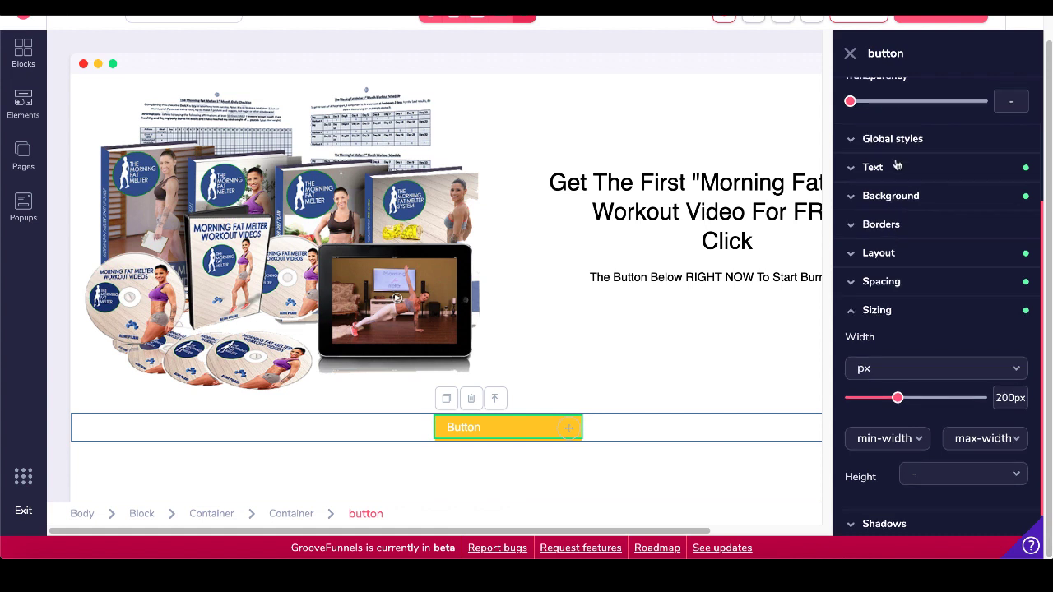
click(935, 105)
click(902, 170)
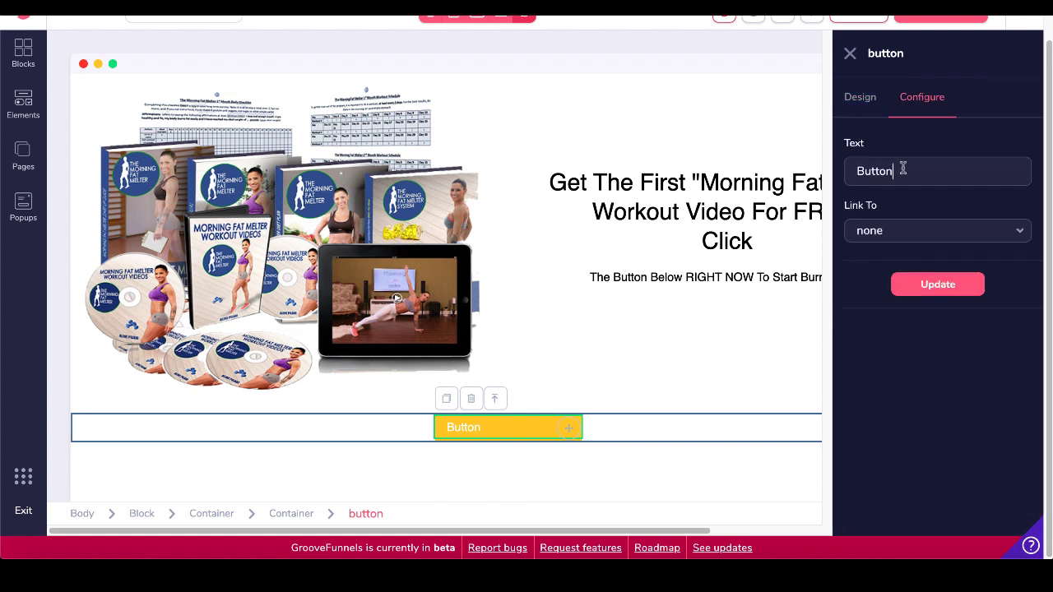
double_click(878, 168)
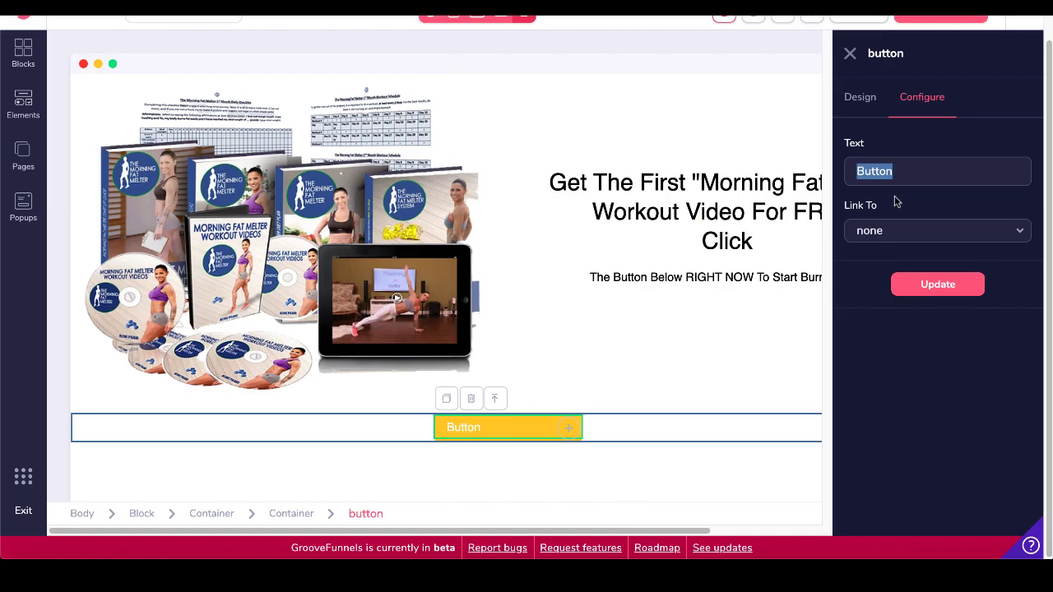
text(FREE Instant)
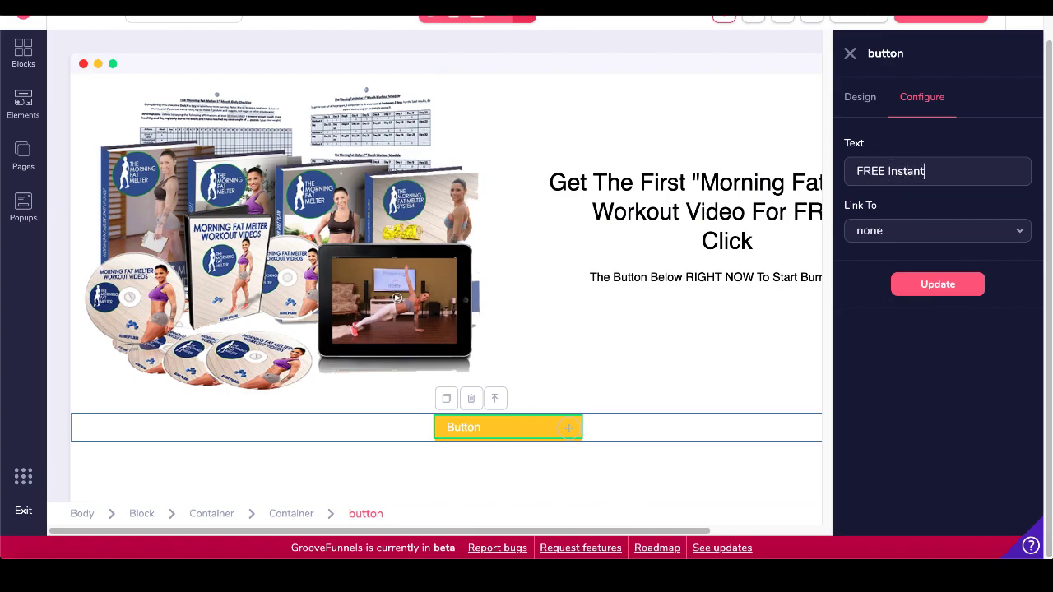
text( Access!)
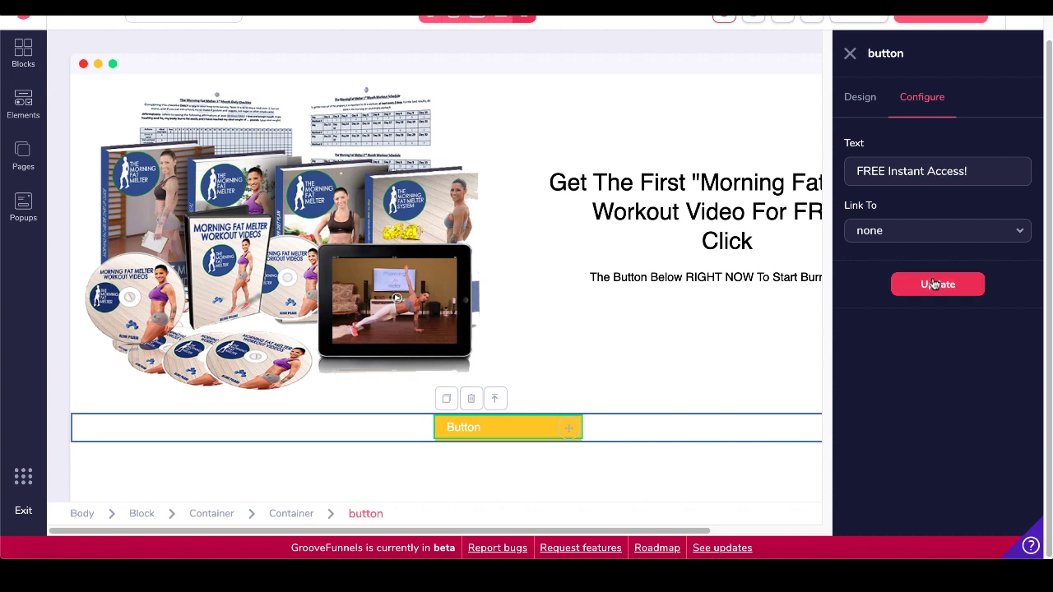
click(939, 287)
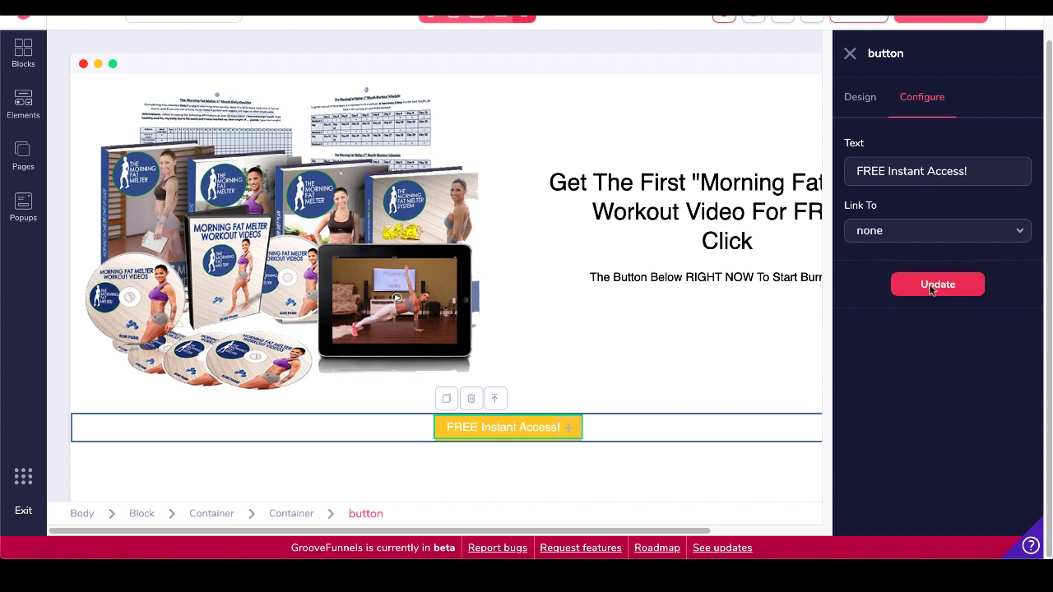
Preview the landing page, compare it with the MFM 1st workout optin template, and return to the page editor
click(649, 466)
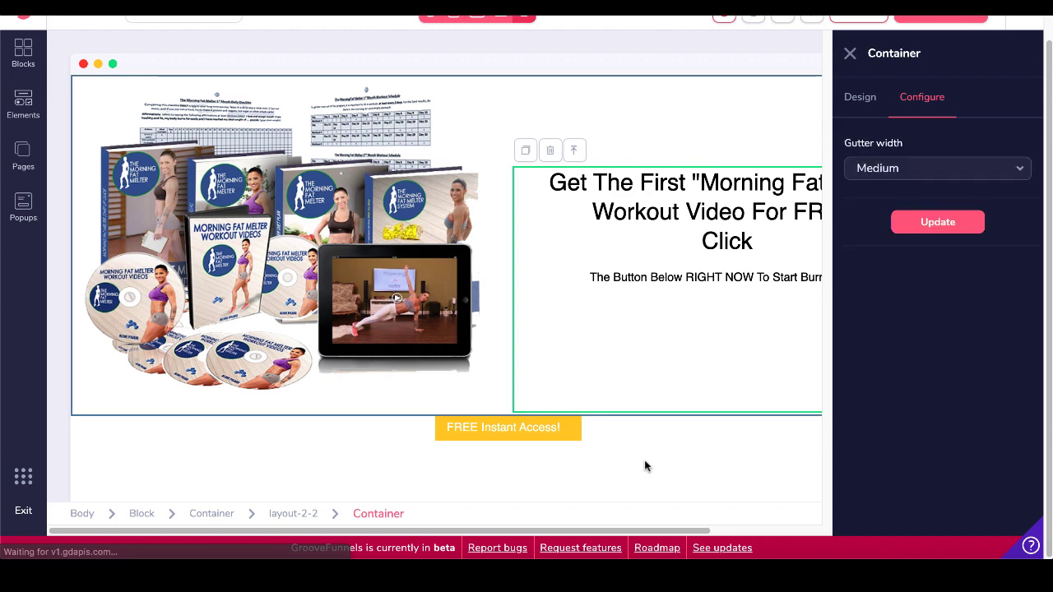
click(851, 54)
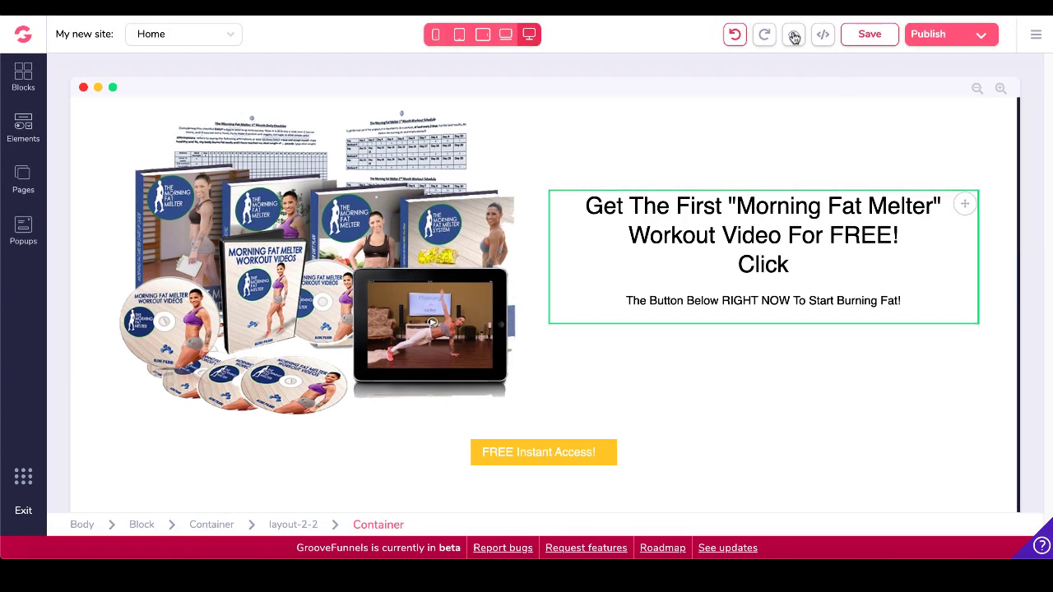
click(794, 33)
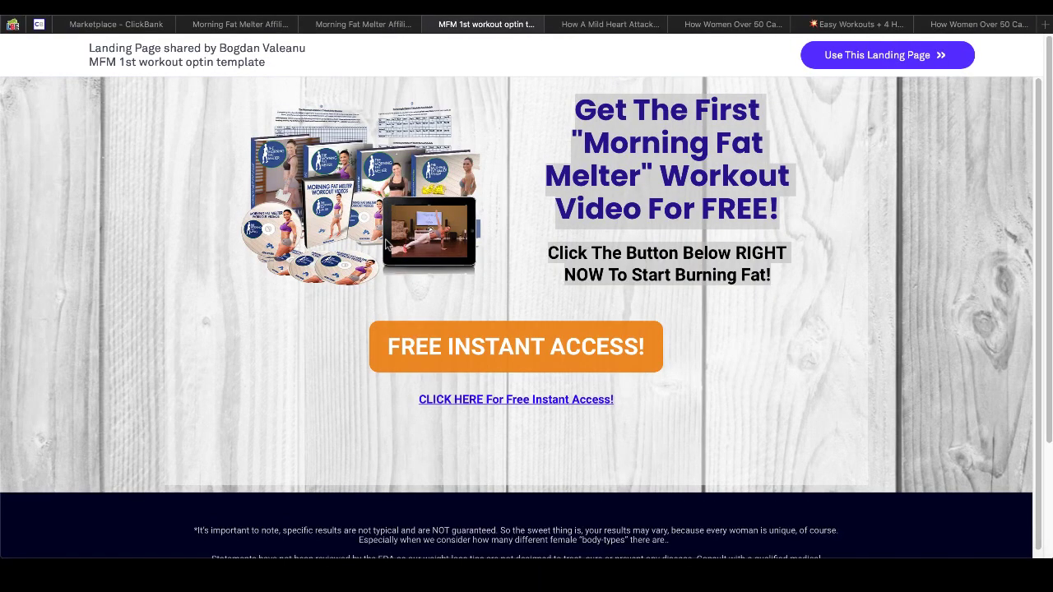
click(817, 220)
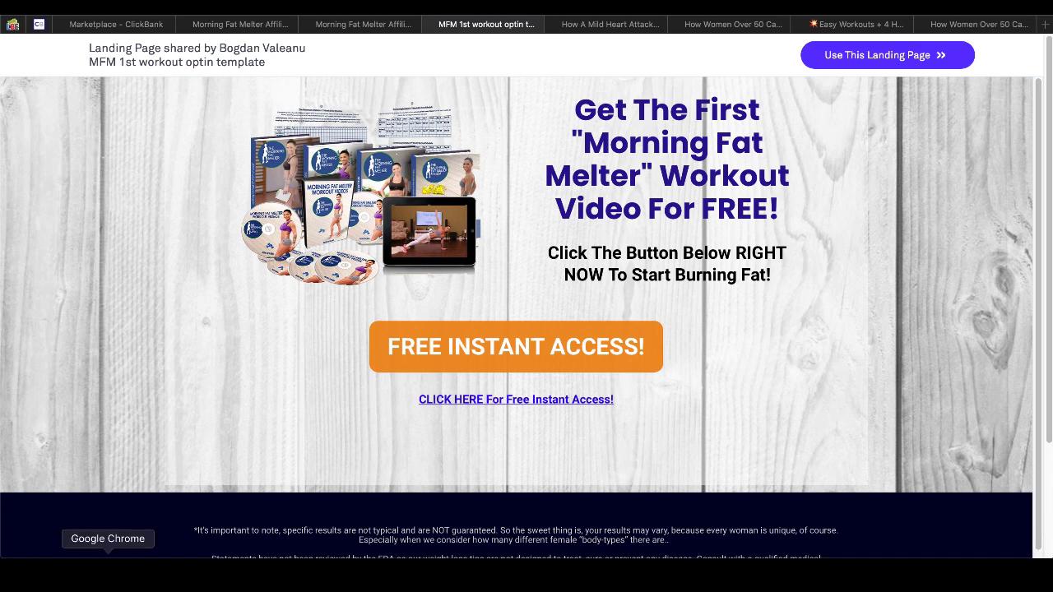
click(107, 558)
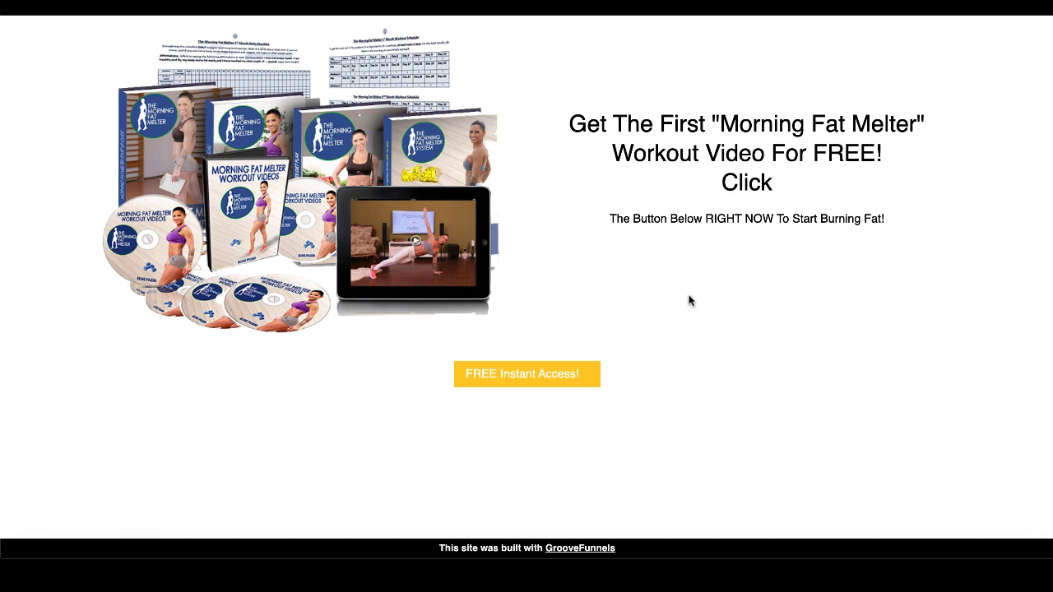
click(658, 8)
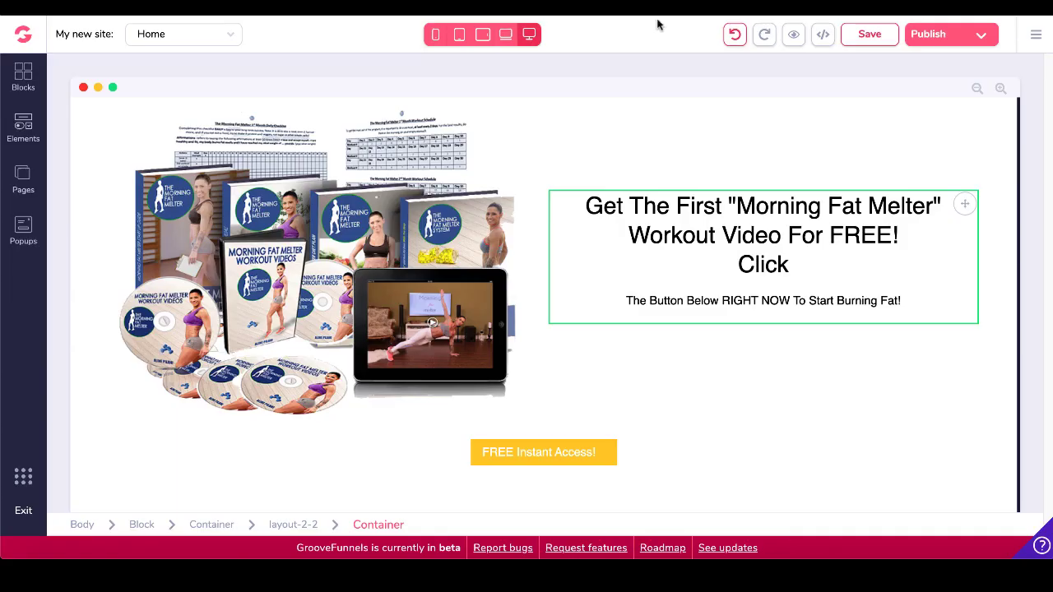
Set the width of the product image in the first column to 400 px
click(405, 224)
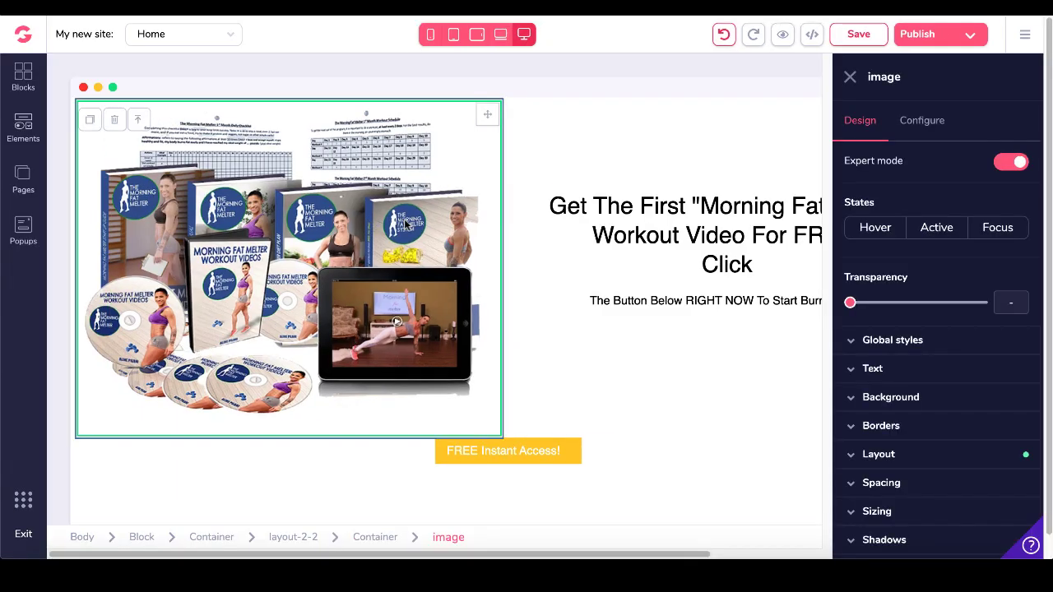
click(853, 516)
scroll(924, 470, down, 2)
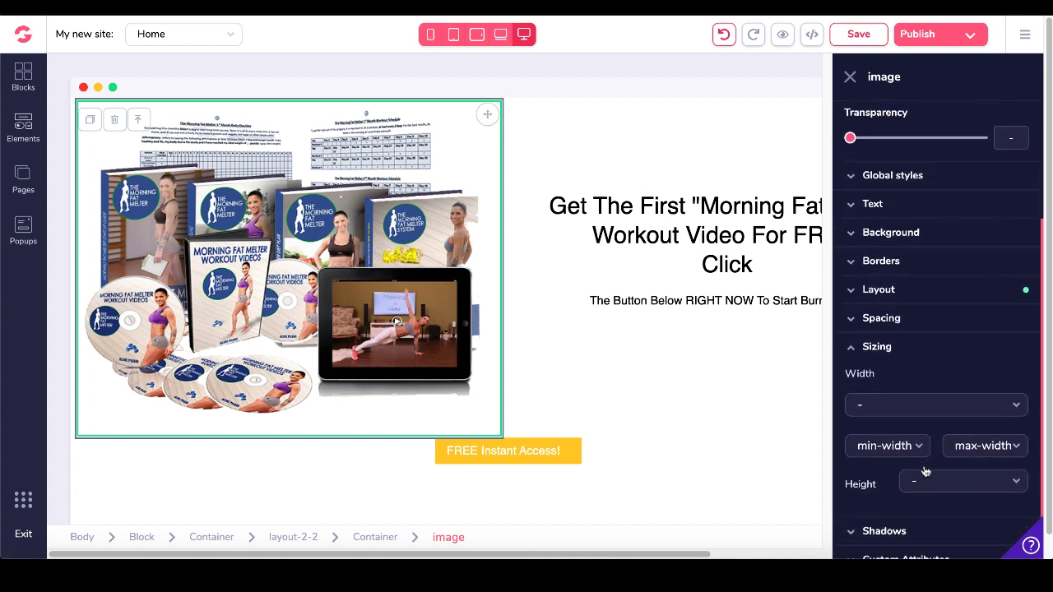
click(963, 412)
click(874, 458)
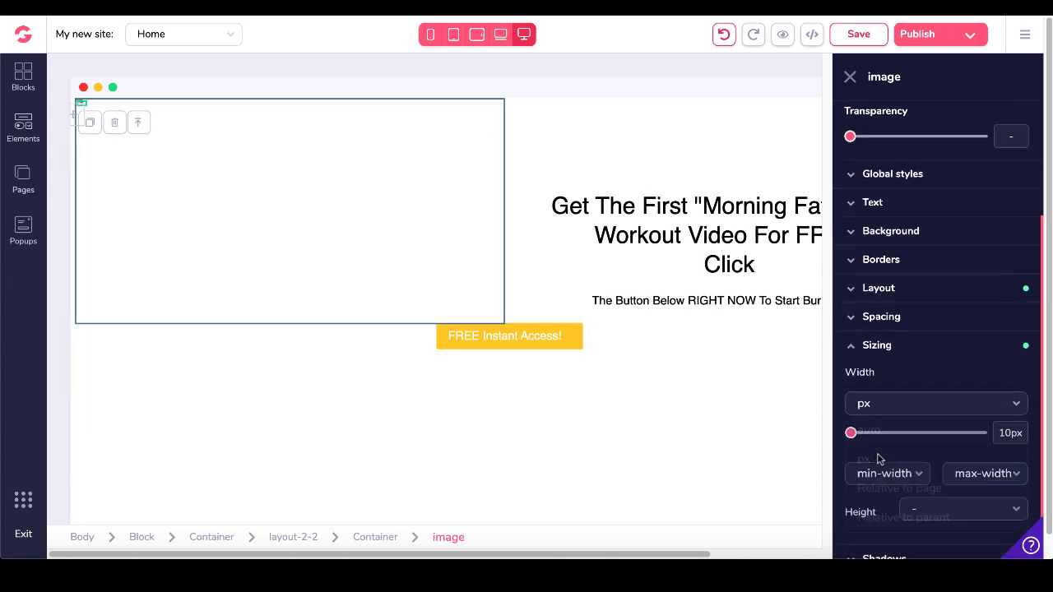
drag(851, 434, 918, 440)
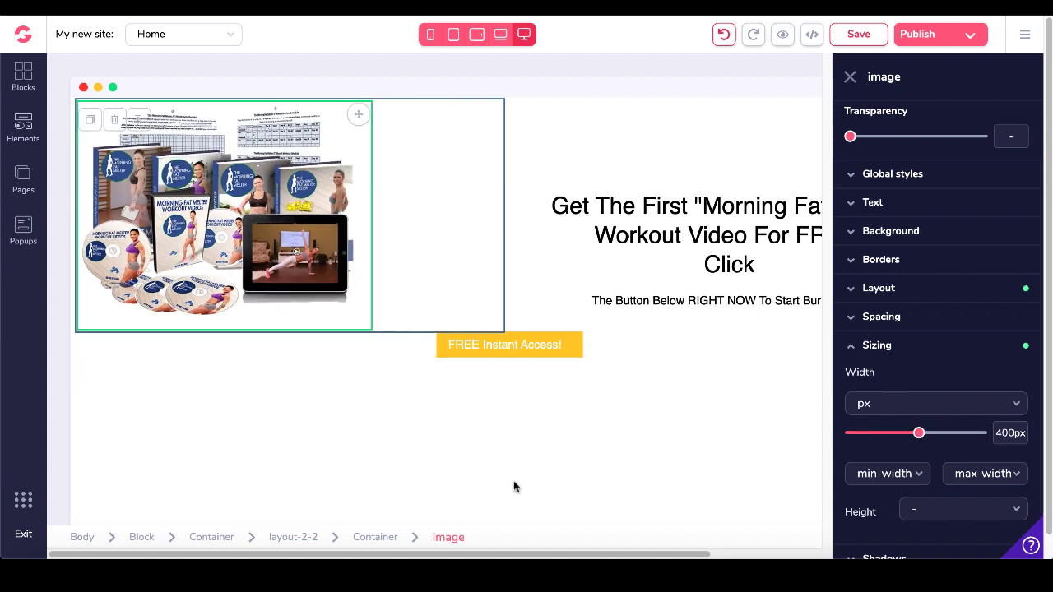
Center the product image horizontally within its container in the first column
click(391, 541)
click(855, 432)
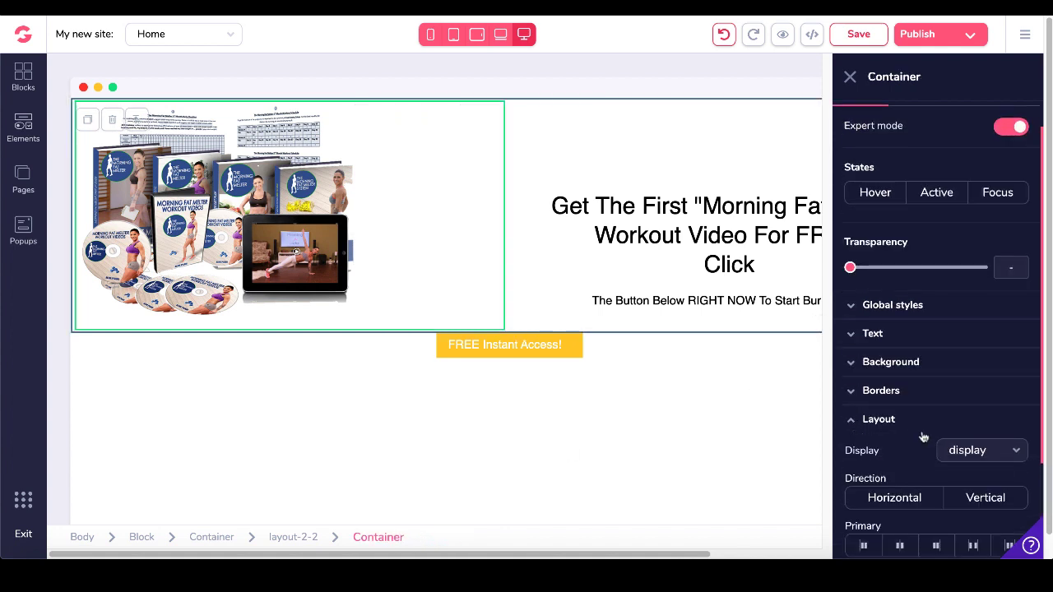
scroll(923, 437, down, 1)
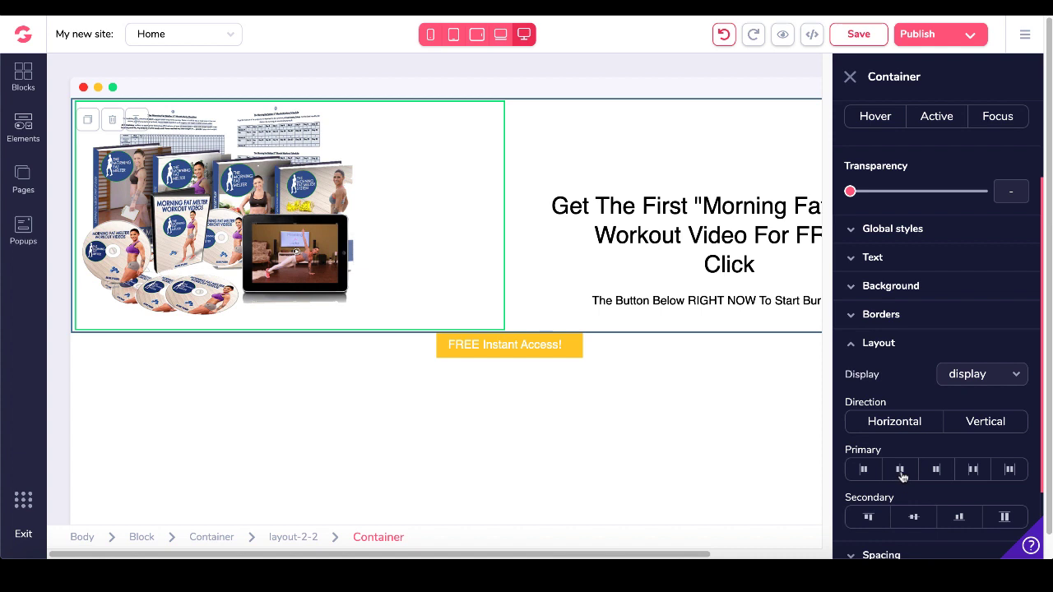
click(900, 470)
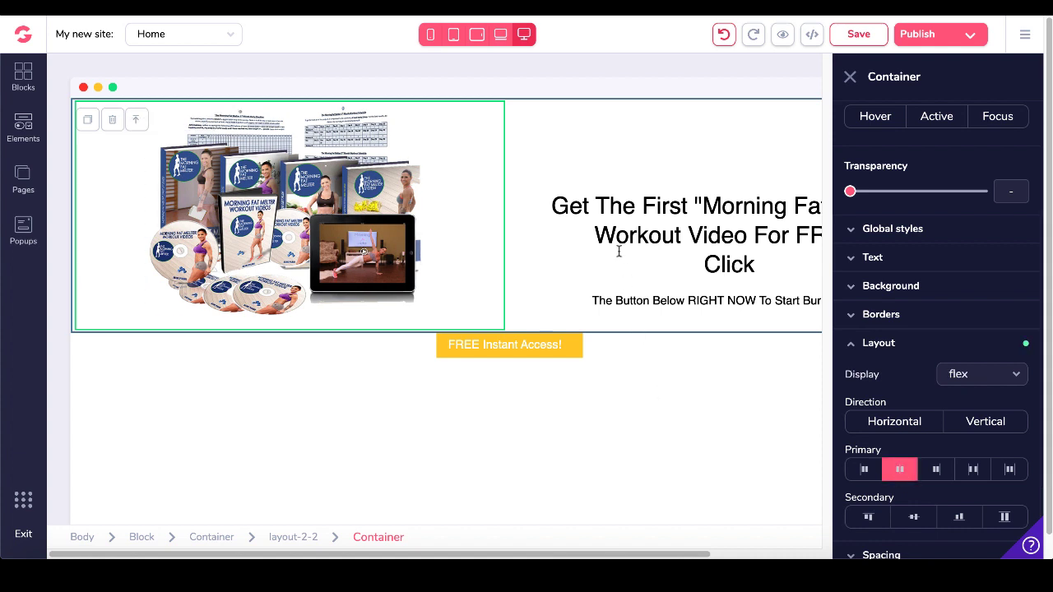
Preview the landing page and open the opt-in popup on the MFM 1st workout optin template
click(783, 34)
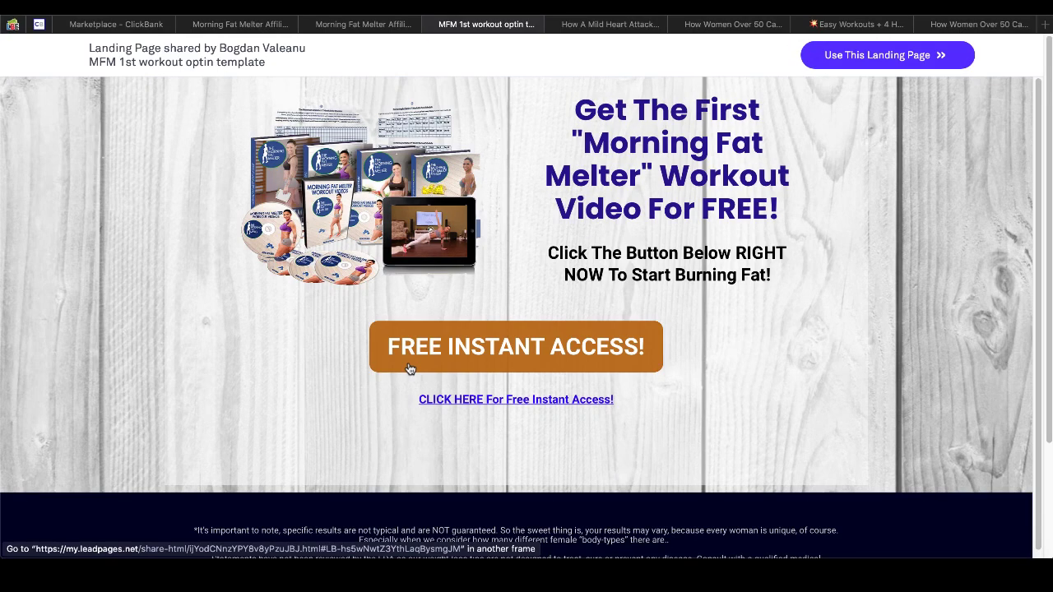
click(412, 370)
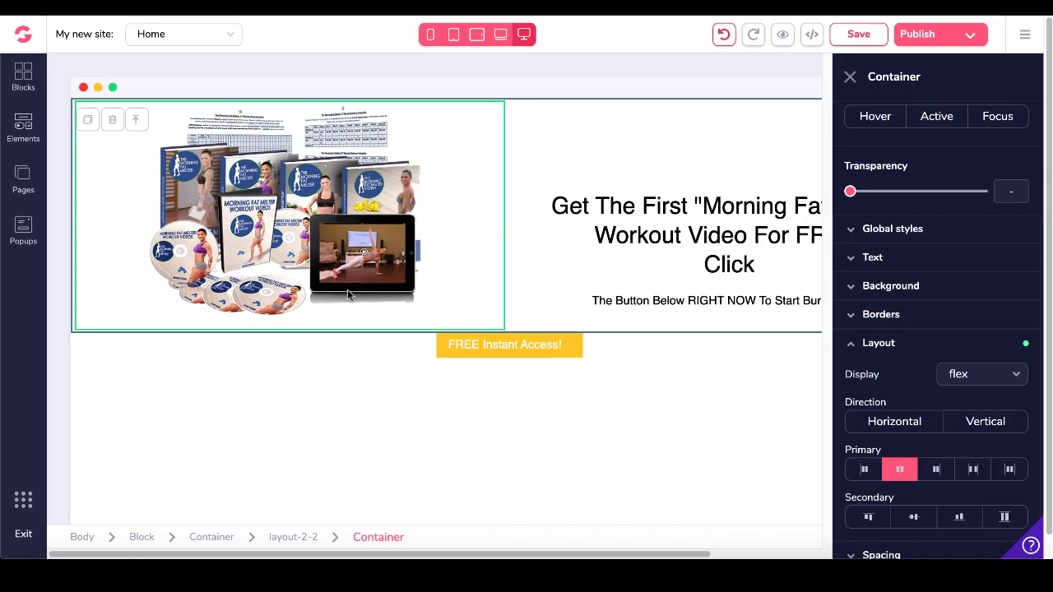
Create a standard popup for the Home page from the centered template with heading, email field and subscribe button
click(23, 230)
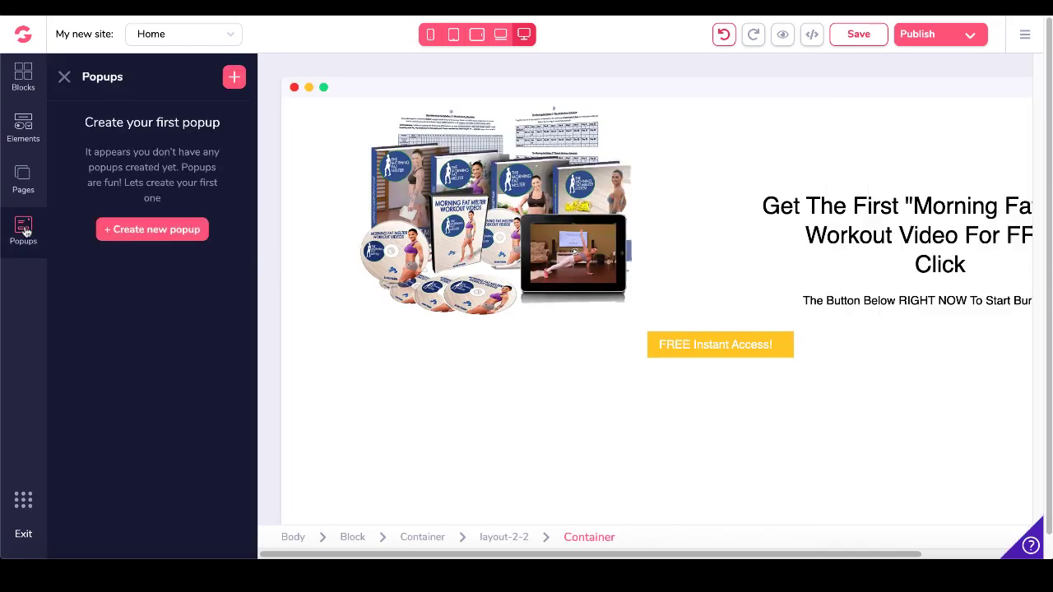
click(160, 234)
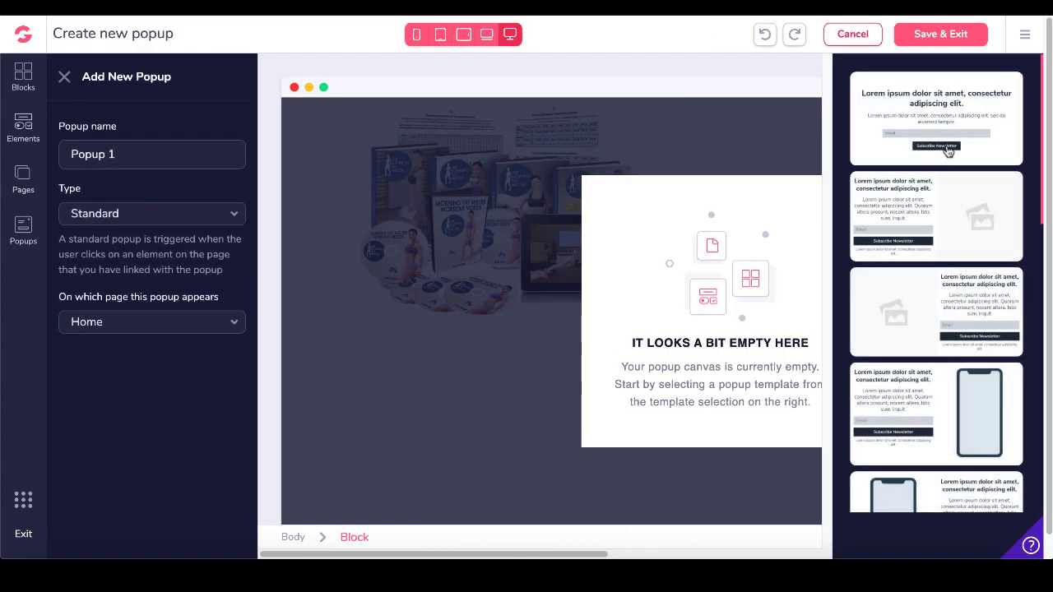
scroll(956, 348, down, 5)
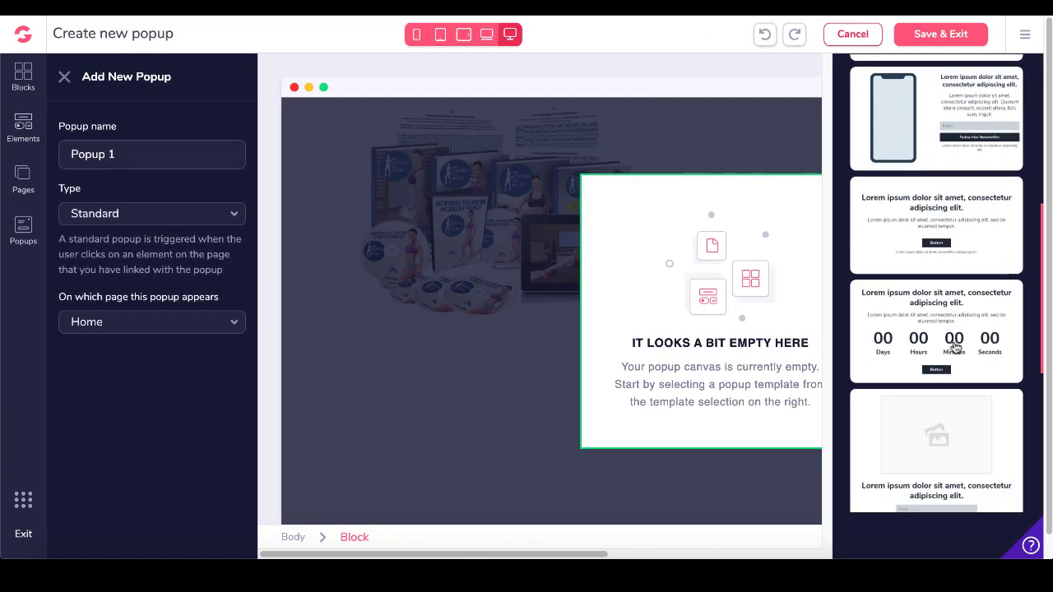
scroll(956, 348, down, 10)
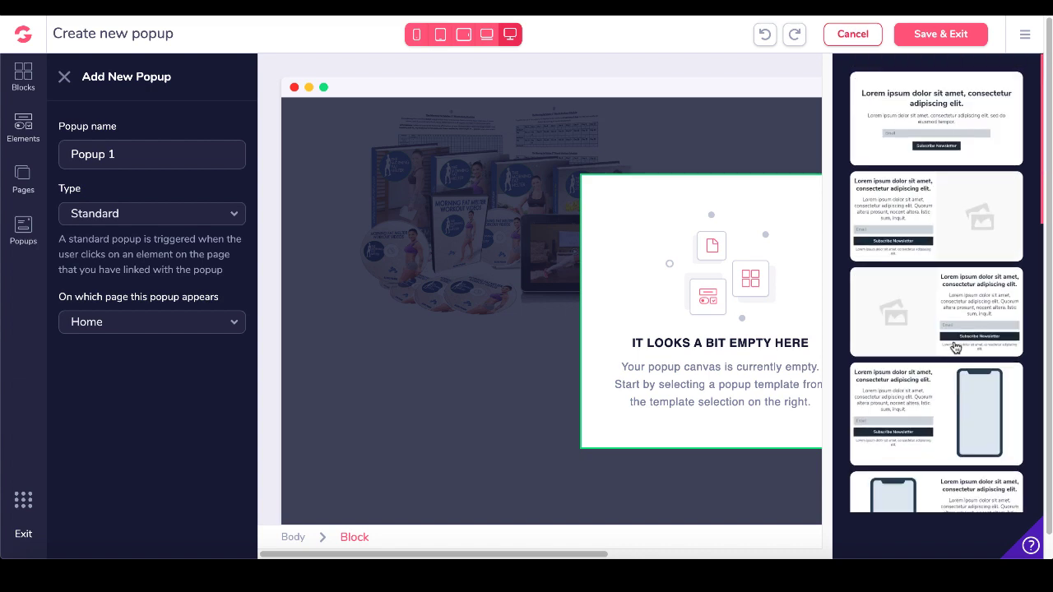
click(874, 158)
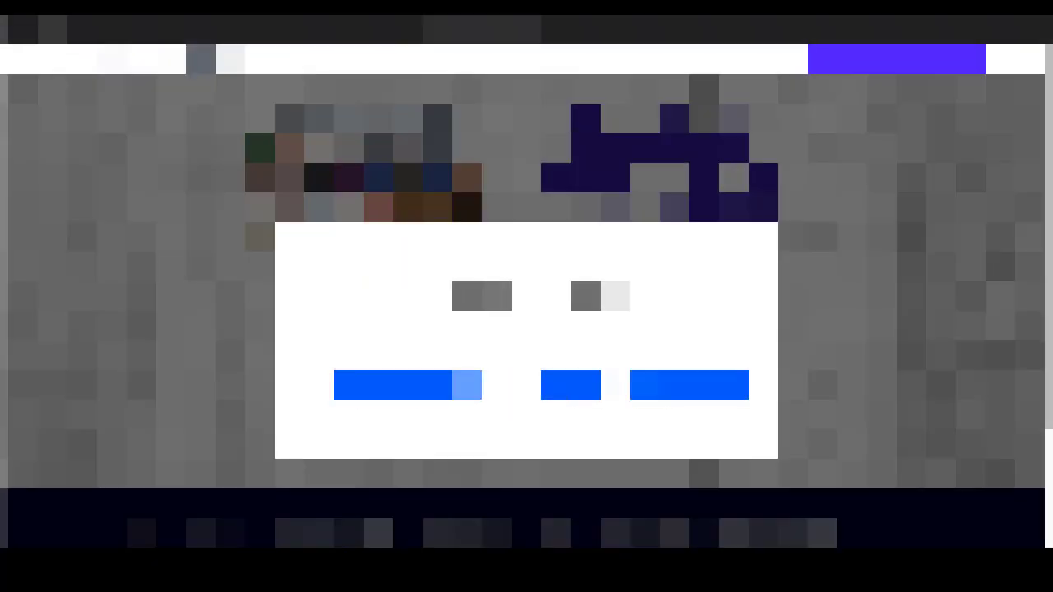
Copy the headline from the MFM template's opt-in popup and paste it over the new popup's placeholder heading
drag(358, 258, 629, 301)
right_click(598, 293)
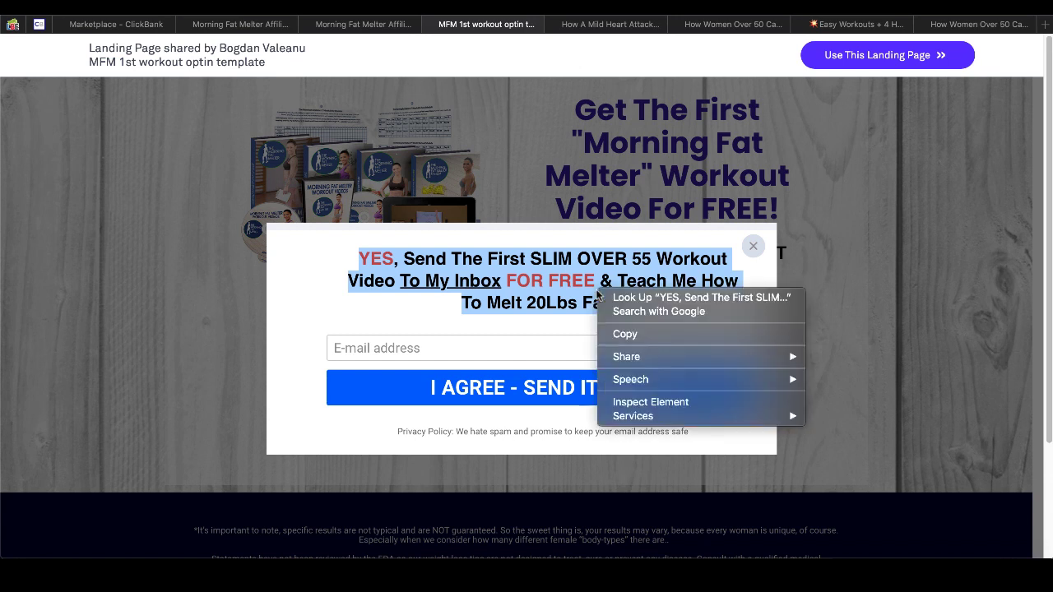
click(625, 335)
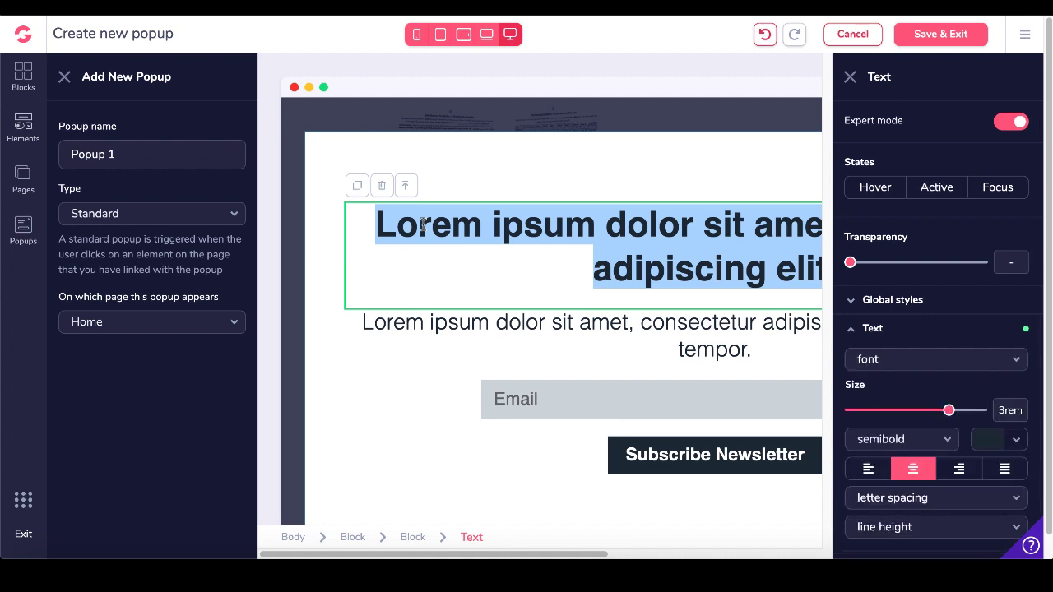
triple_click(422, 224)
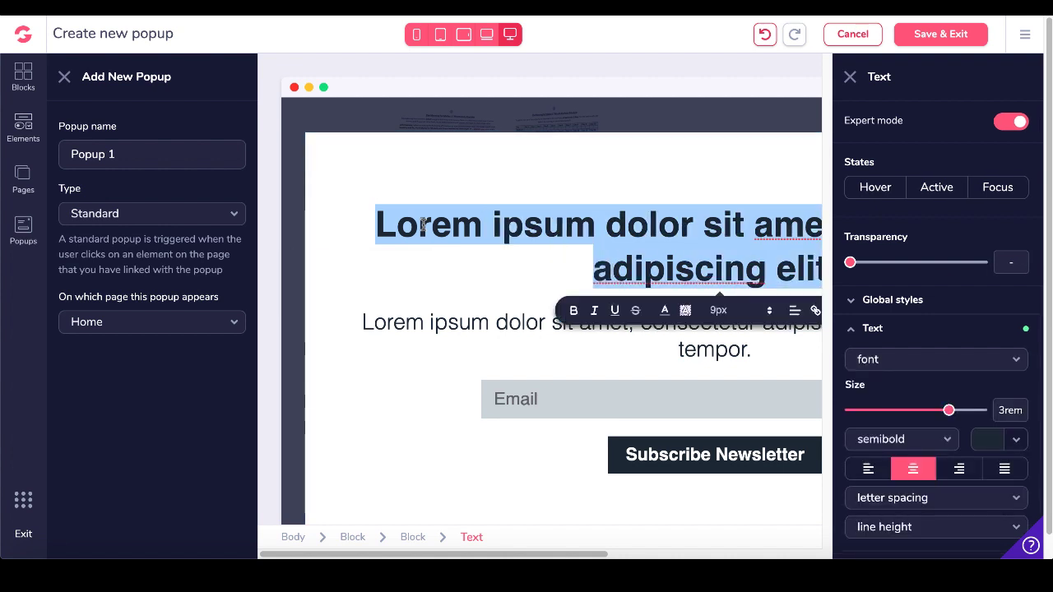
key(ctrl+v)
key(Escape)
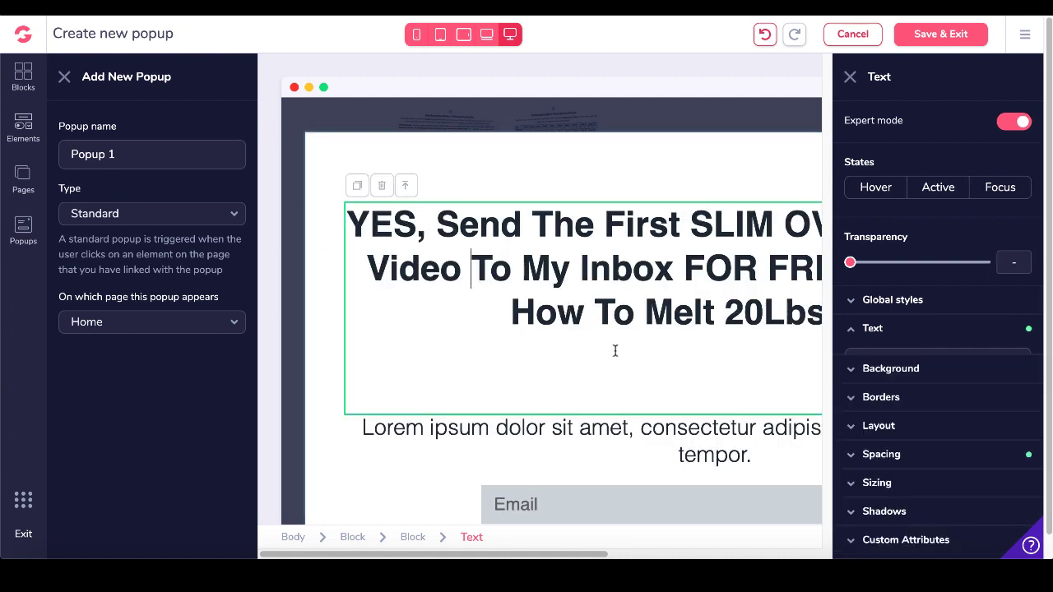
Try a red background highlight on the word "YES" in the popup heading, and revert to the freshly pasted headline
key(BackSpace)
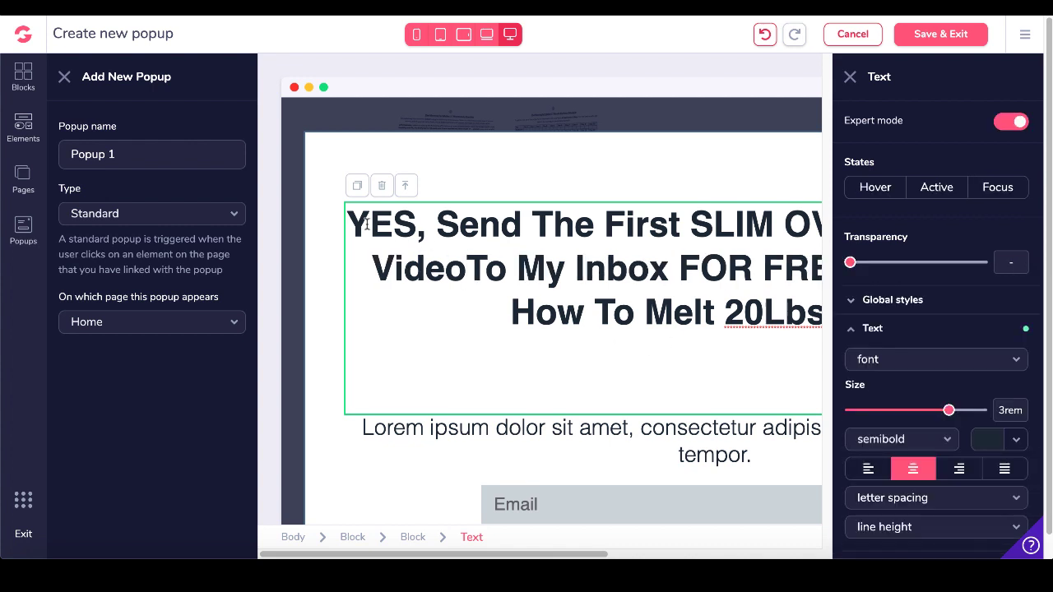
drag(354, 218, 407, 220)
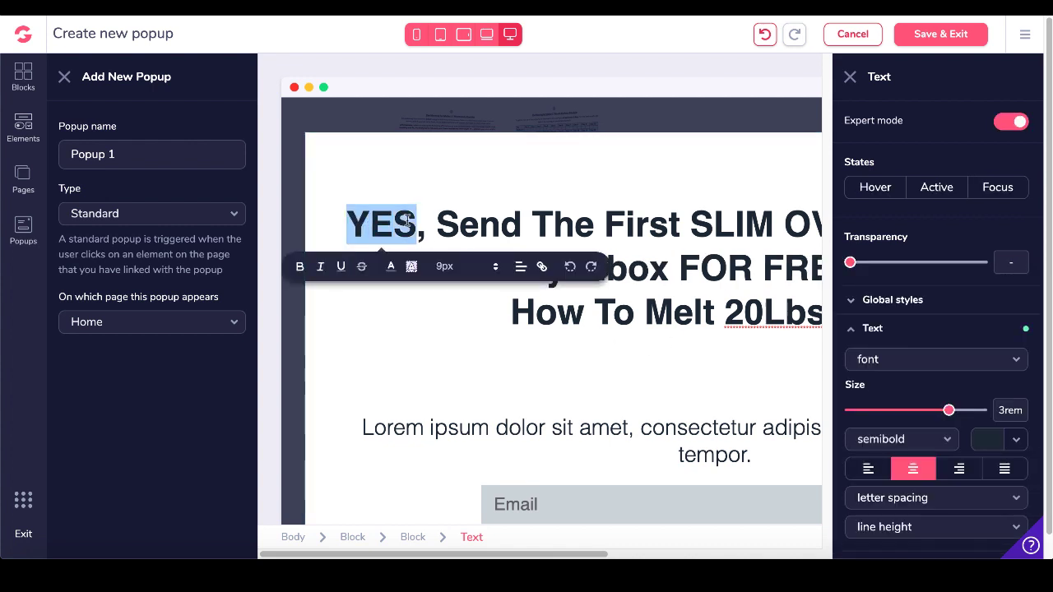
click(412, 269)
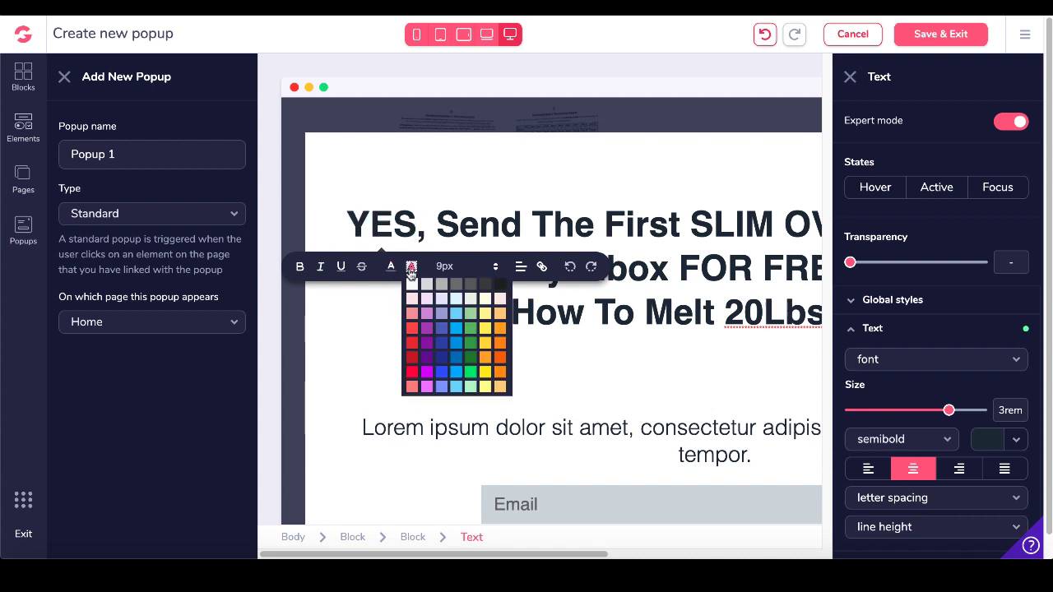
click(416, 324)
click(456, 349)
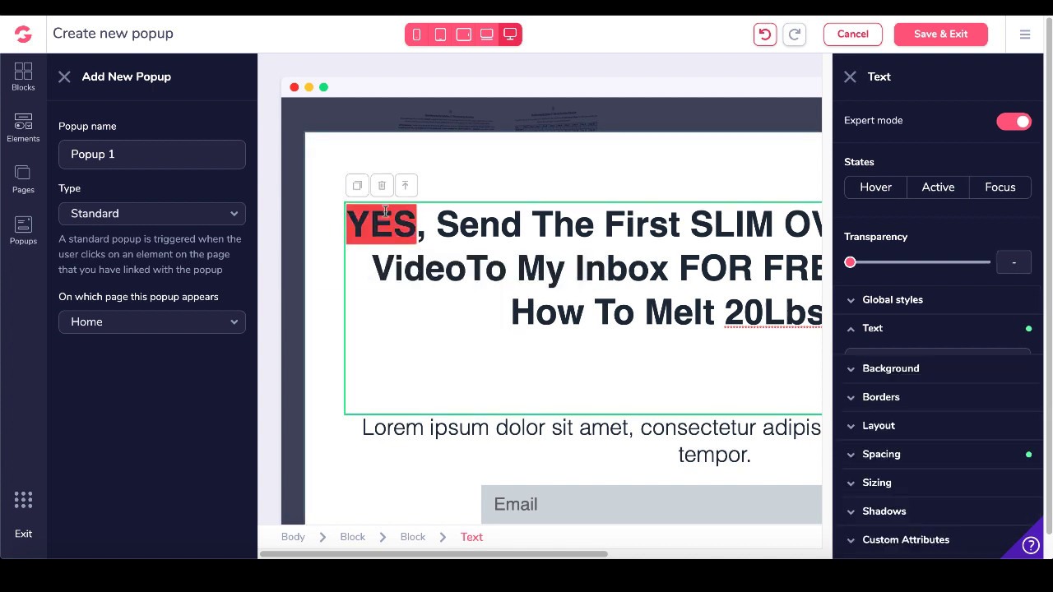
click(396, 231)
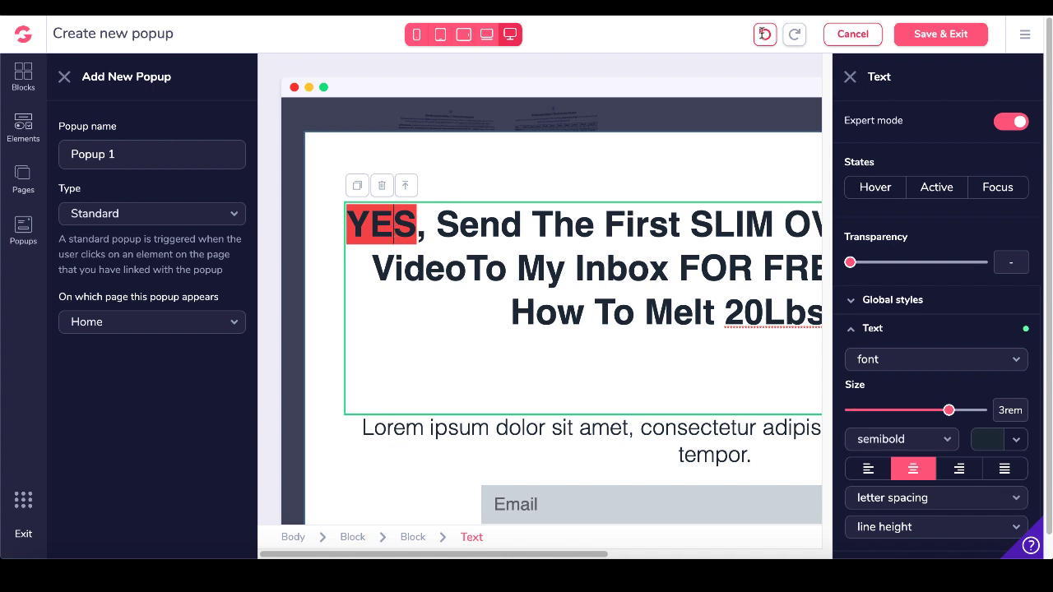
click(765, 35)
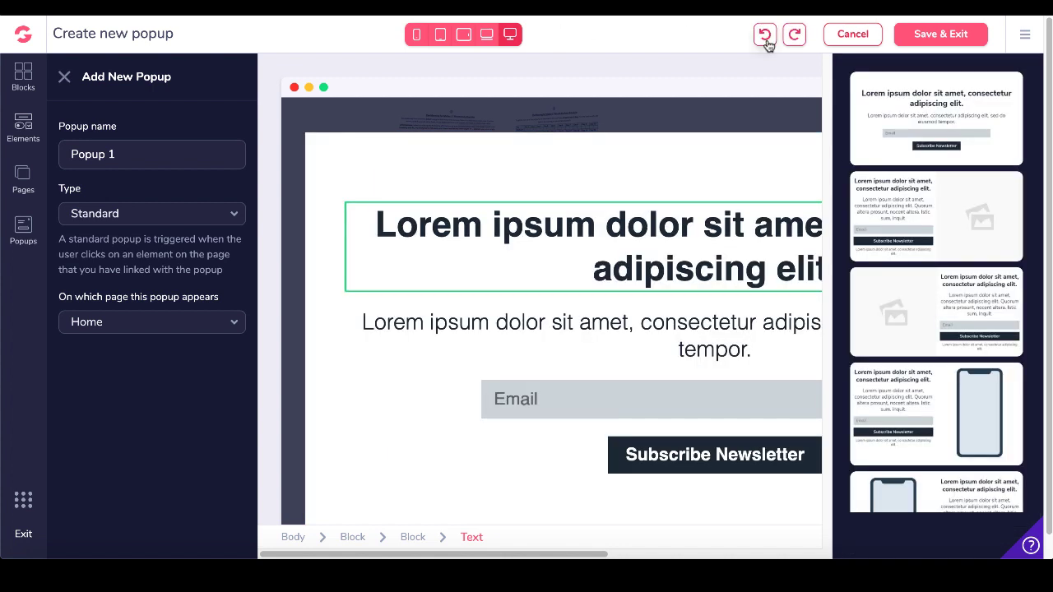
click(795, 34)
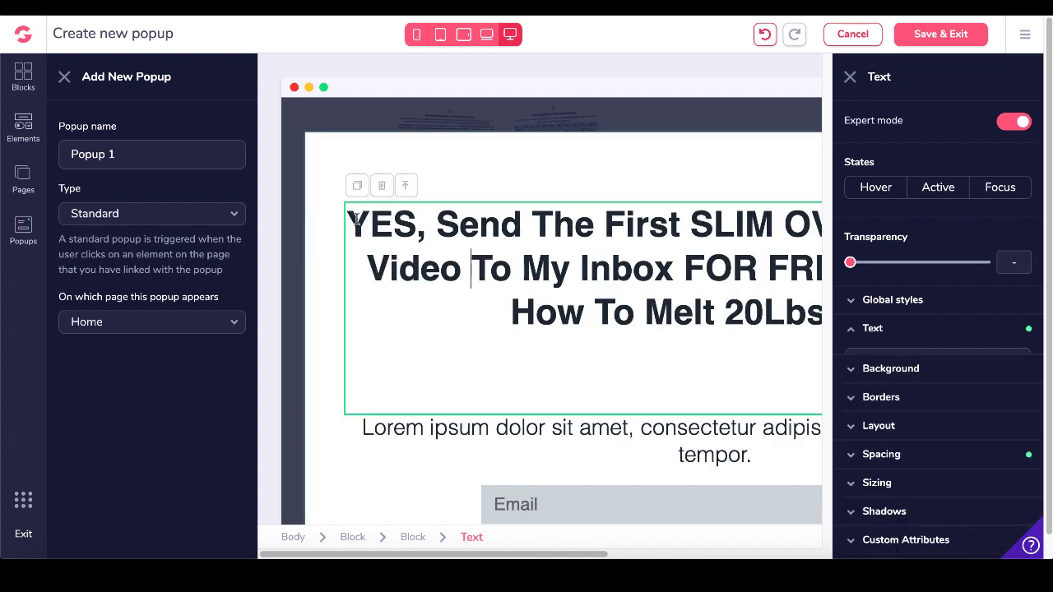
Set the popup heading's text color to red #DC1818 and close its settings
drag(355, 216, 417, 226)
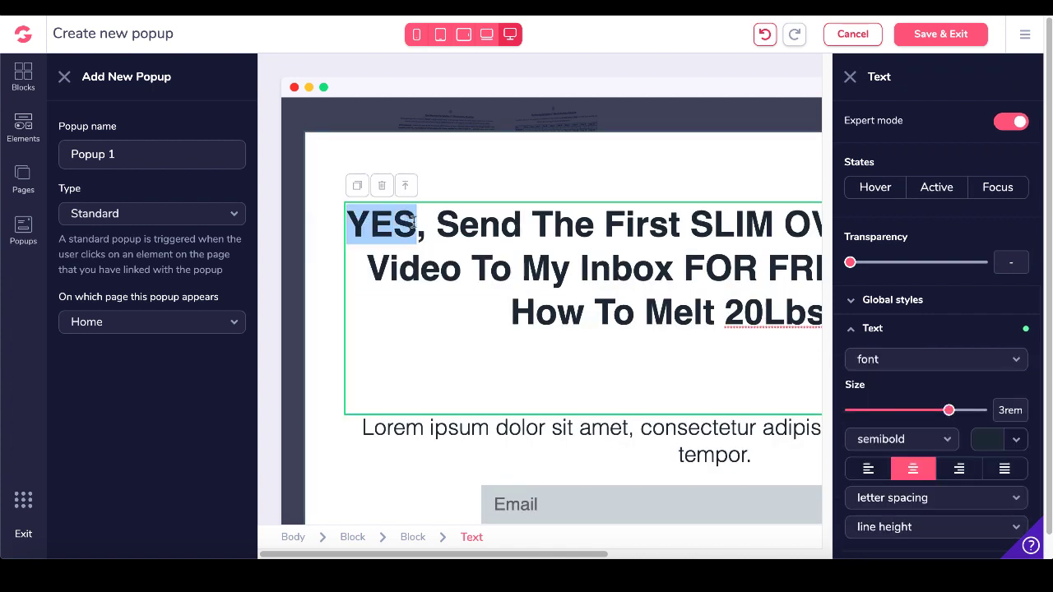
click(856, 330)
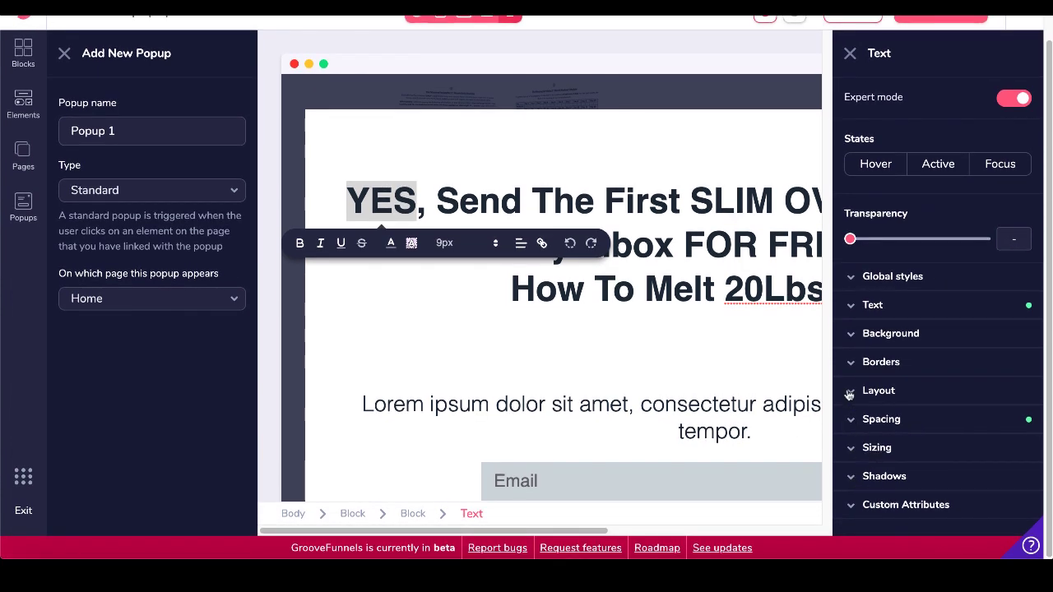
click(854, 309)
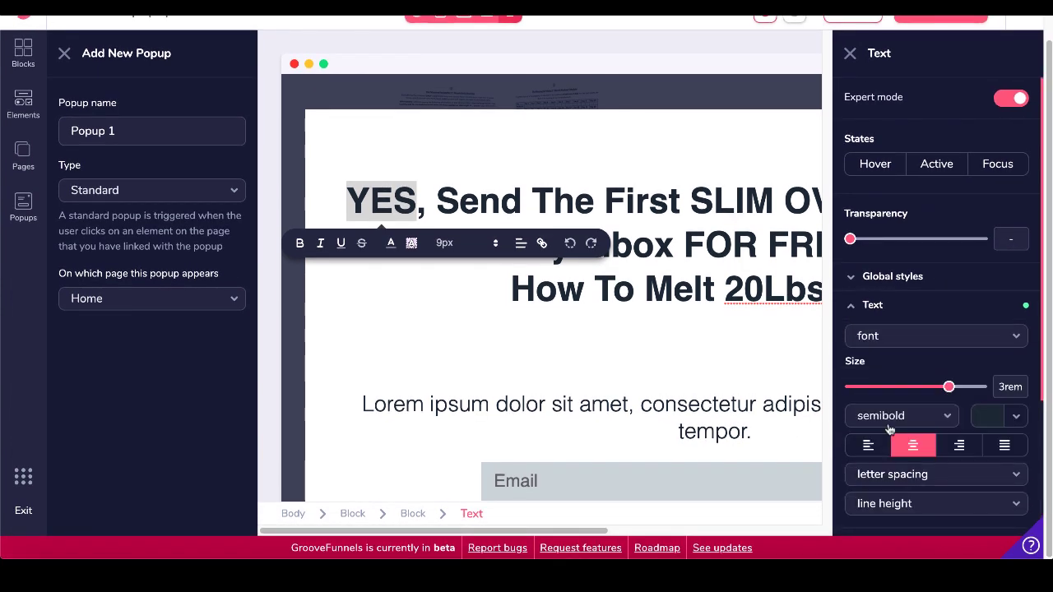
scroll(917, 441, down, 2)
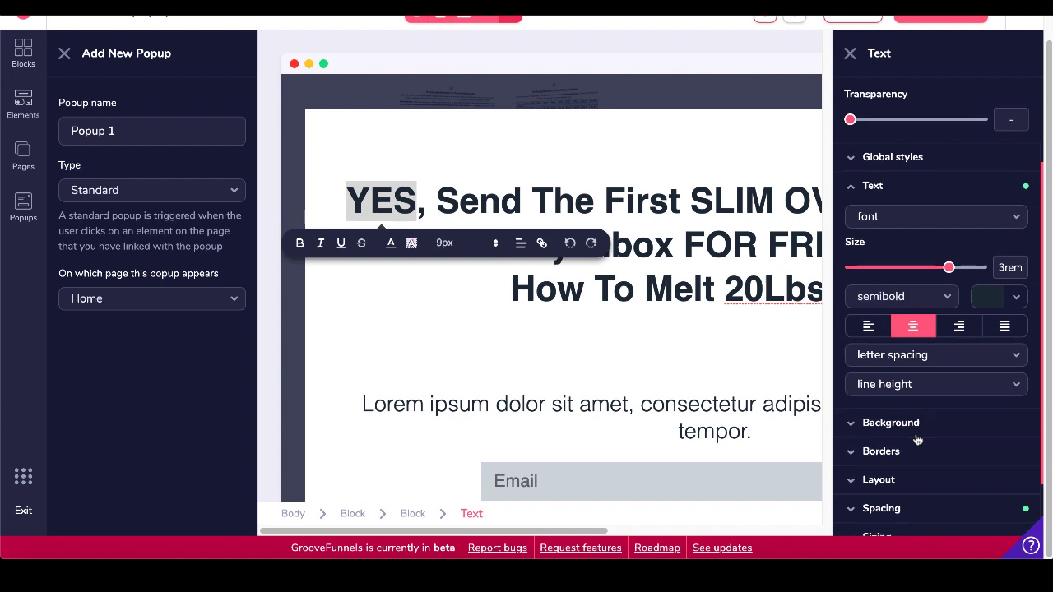
click(1018, 293)
mouse_move(975, 372)
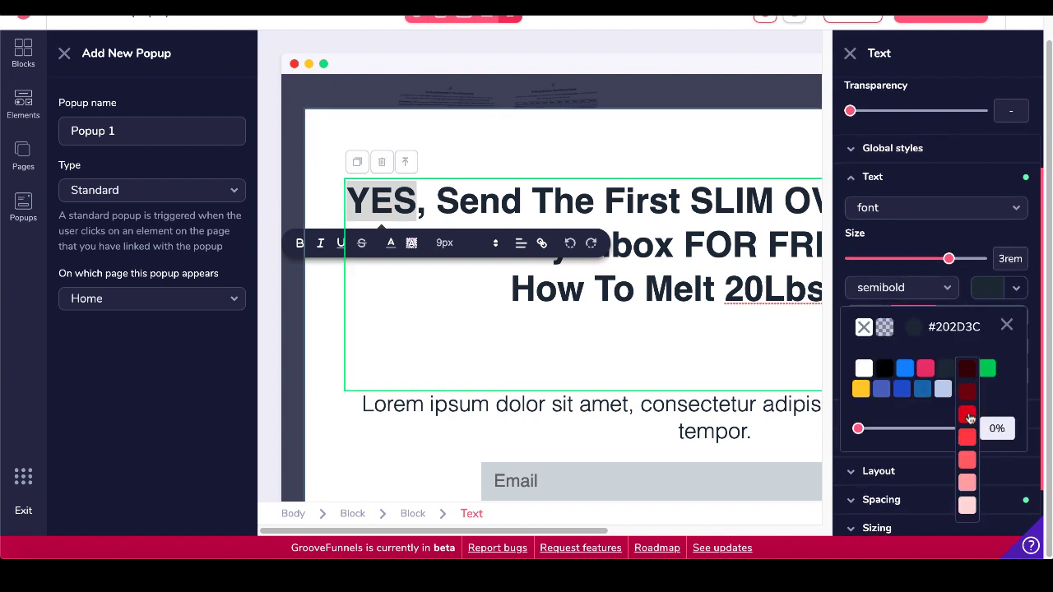
click(970, 418)
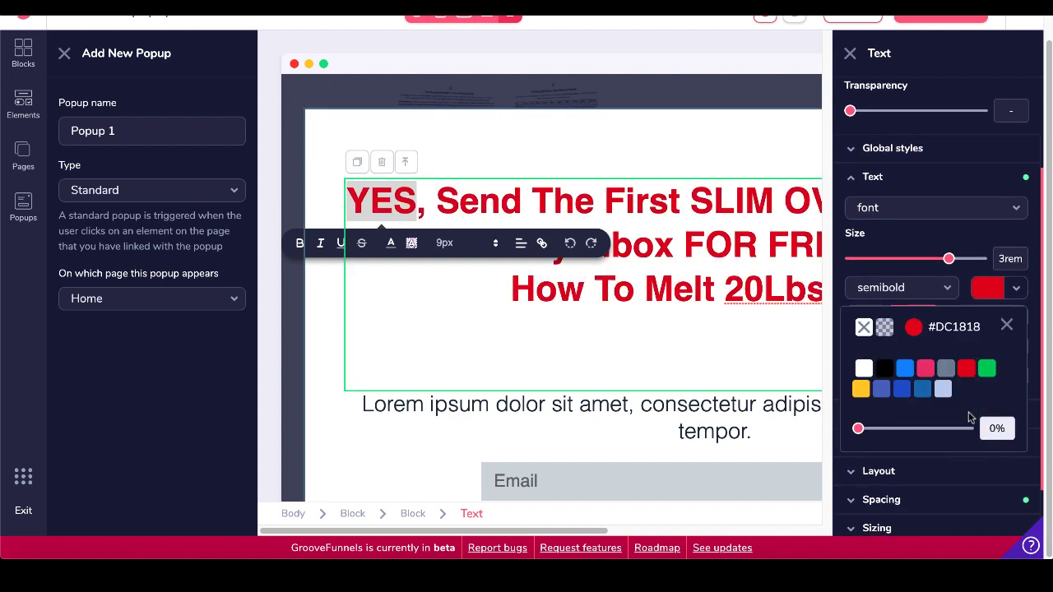
click(480, 284)
scroll(436, 259, up, 2)
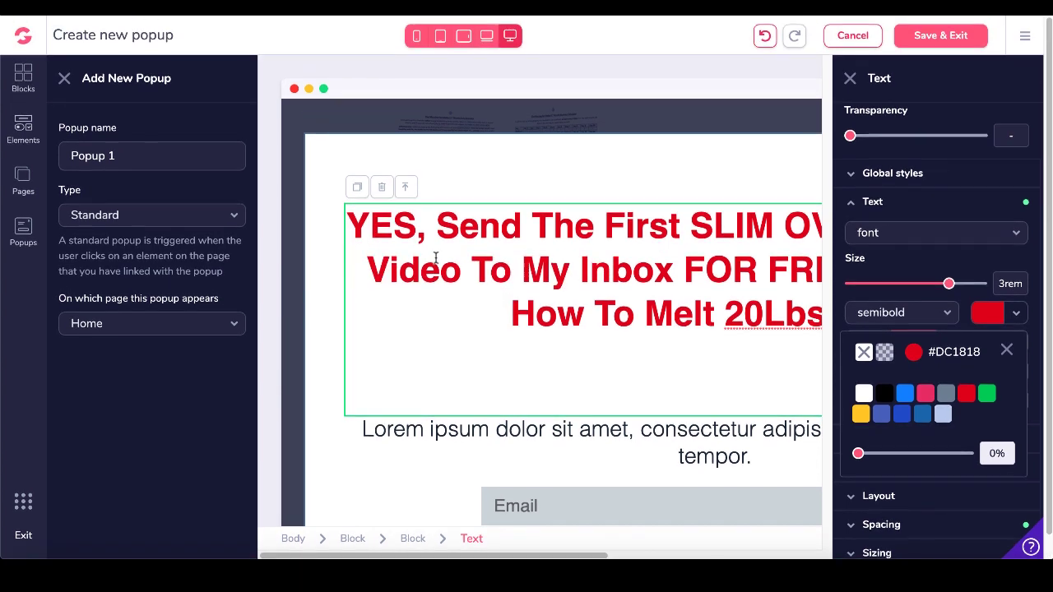
click(850, 77)
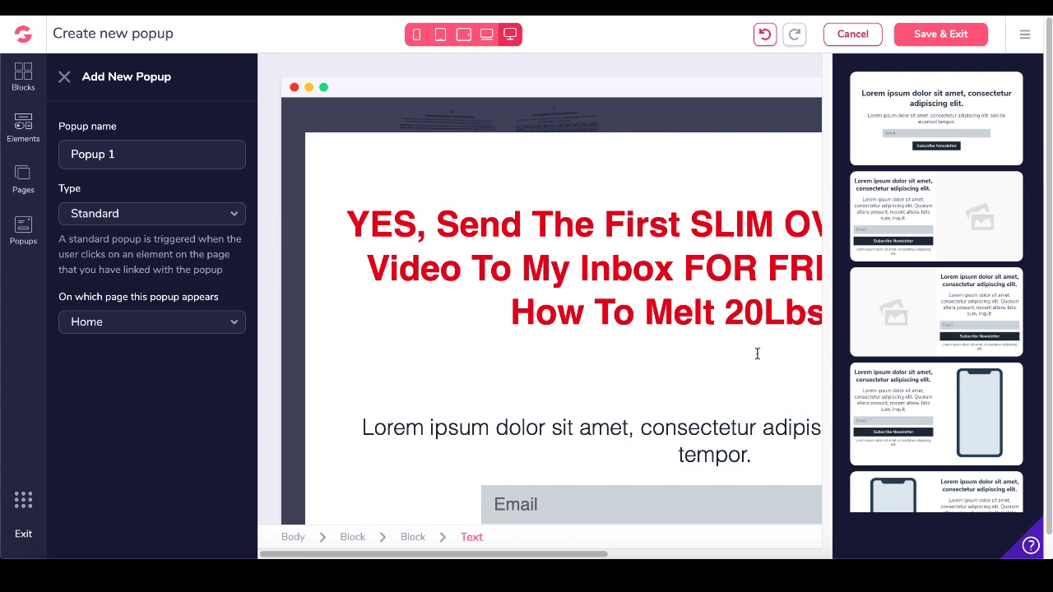
Set the popup submit button's text to "Get Free Thing" and apply the update
scroll(654, 367, down, 3)
scroll(654, 366, up, 2)
scroll(489, 337, down, 4)
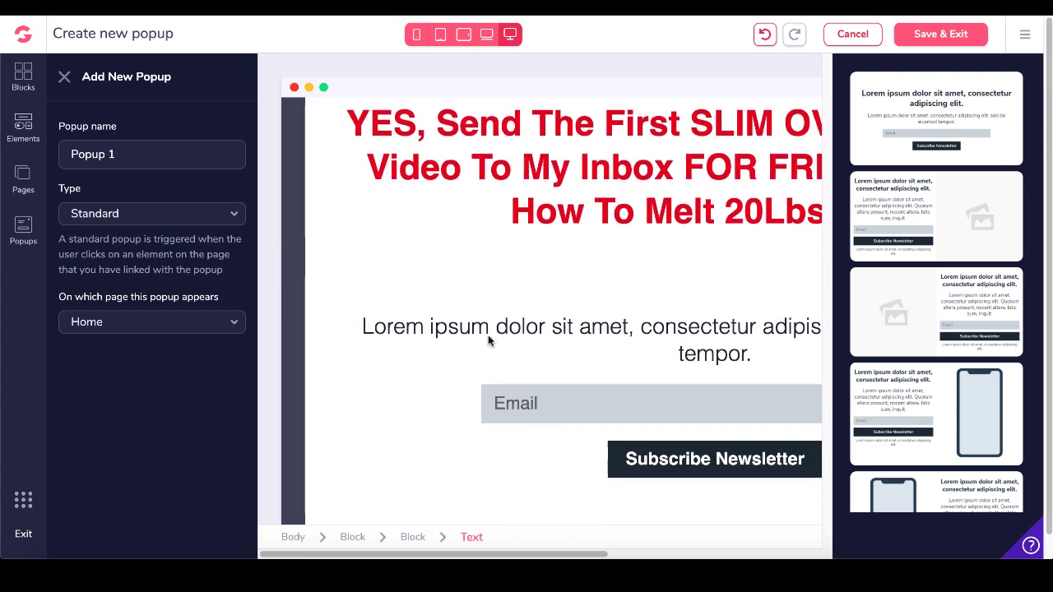
click(623, 403)
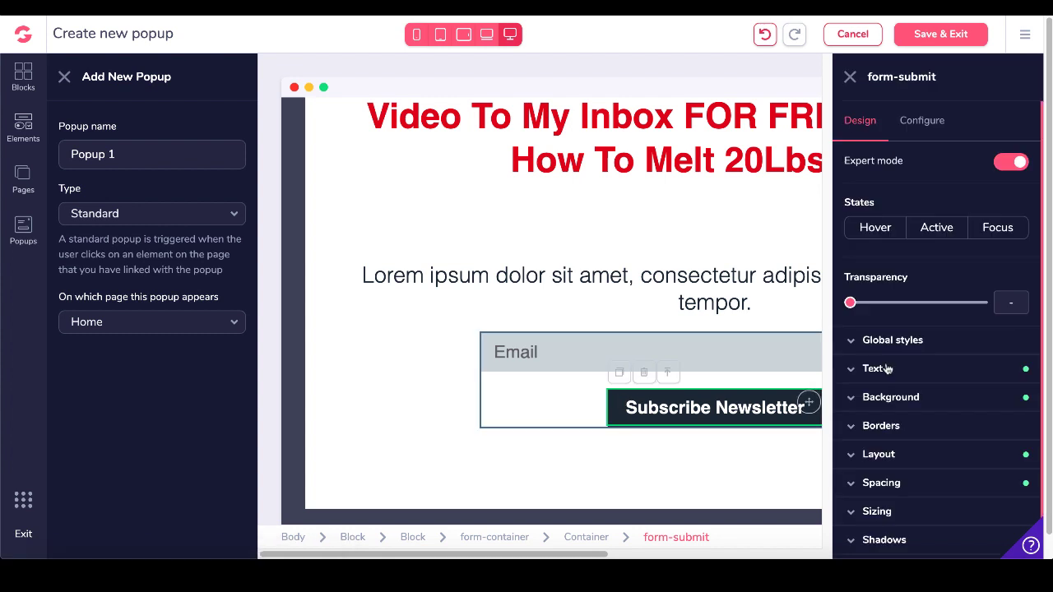
click(921, 129)
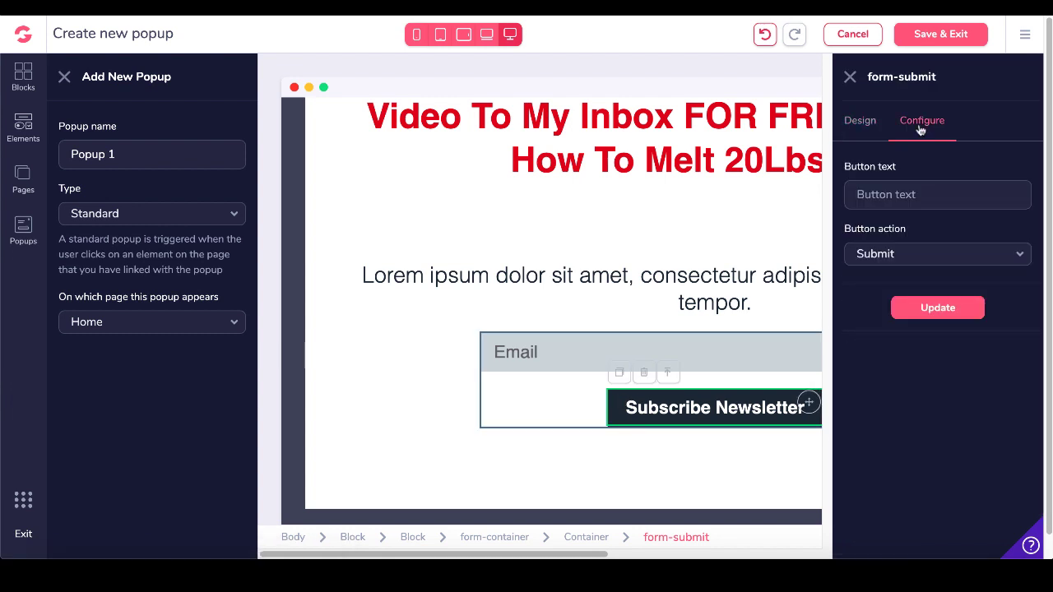
click(899, 194)
text(Get Free Thing)
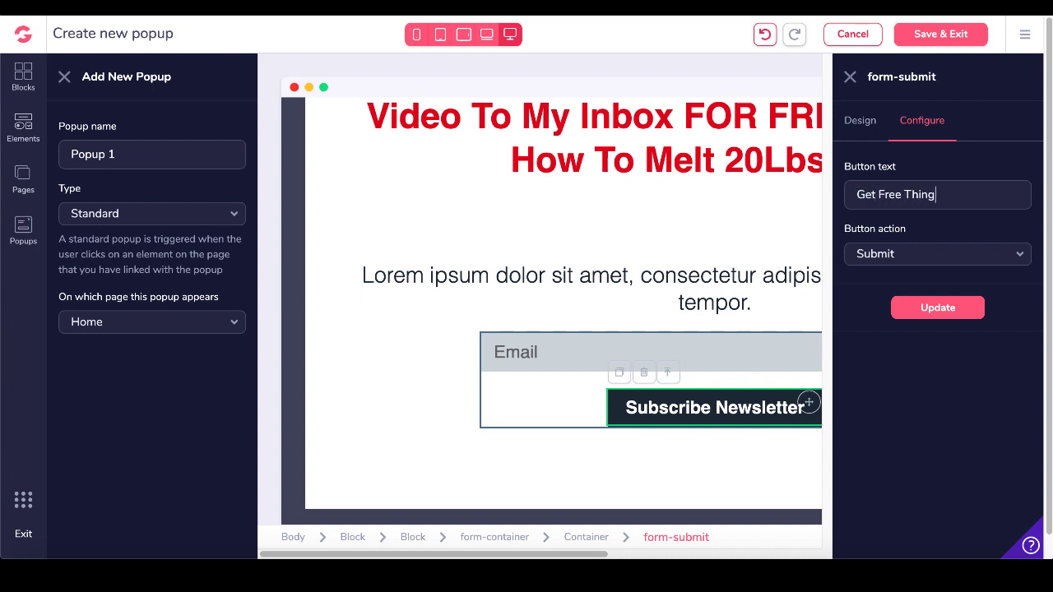
click(942, 307)
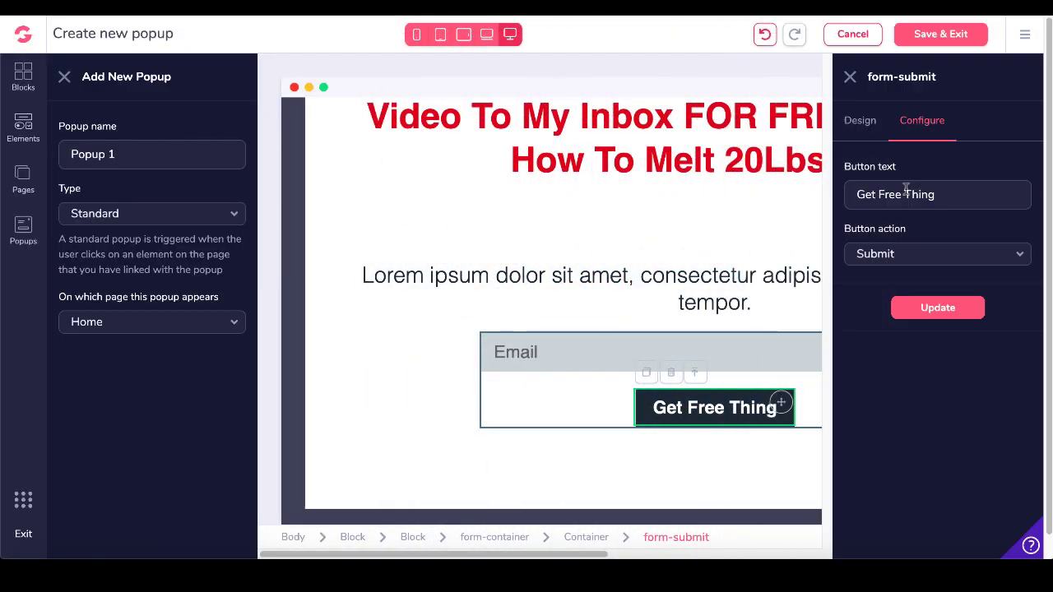
Replace the popup submit button's text with "I Agree Send it to Me Now!" and apply the update
triple_click(901, 194)
key(BackSpace)
text(I Agree Send it to Me Now!)
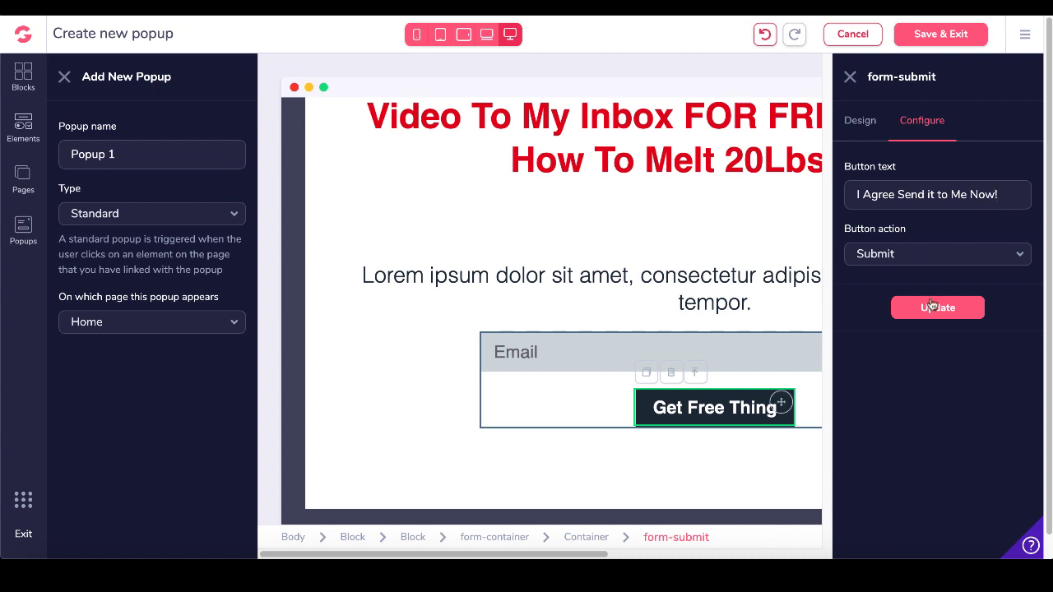
click(932, 306)
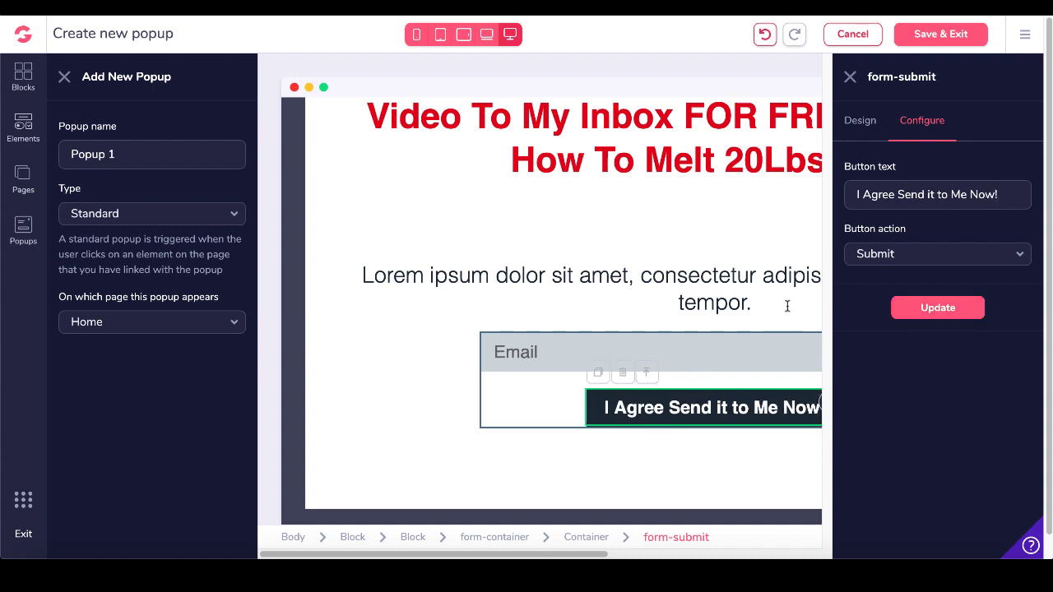
Close the submit button's settings, then save the popup and return to the Home page
click(860, 123)
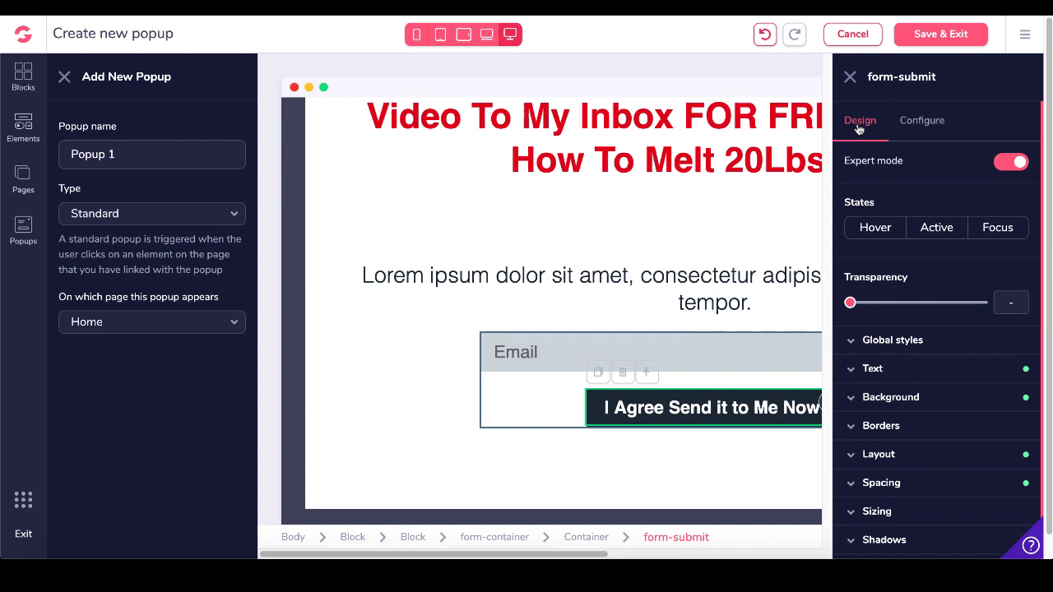
scroll(906, 471, down, 1)
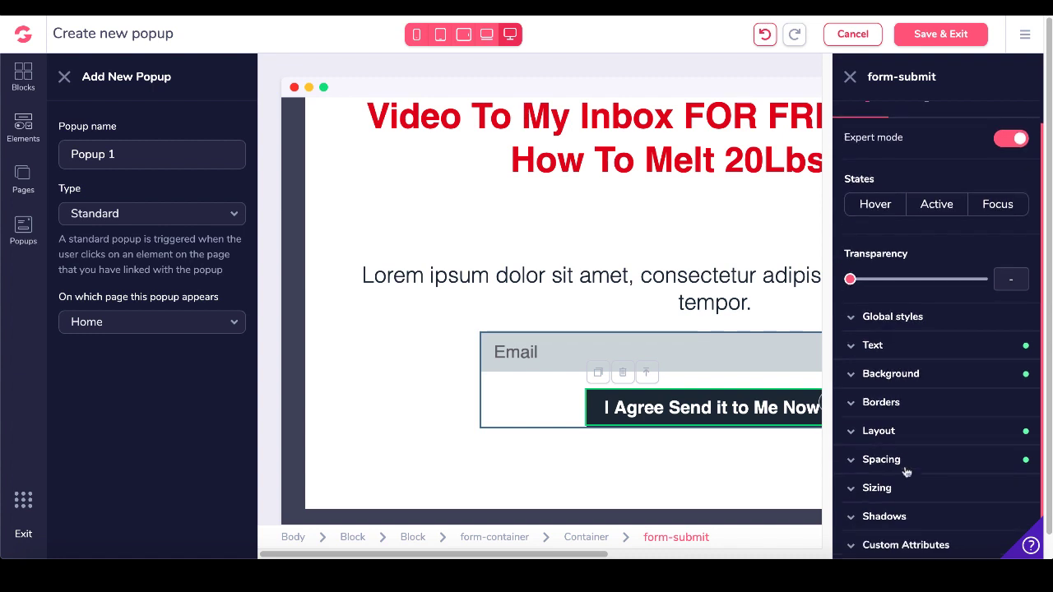
click(852, 77)
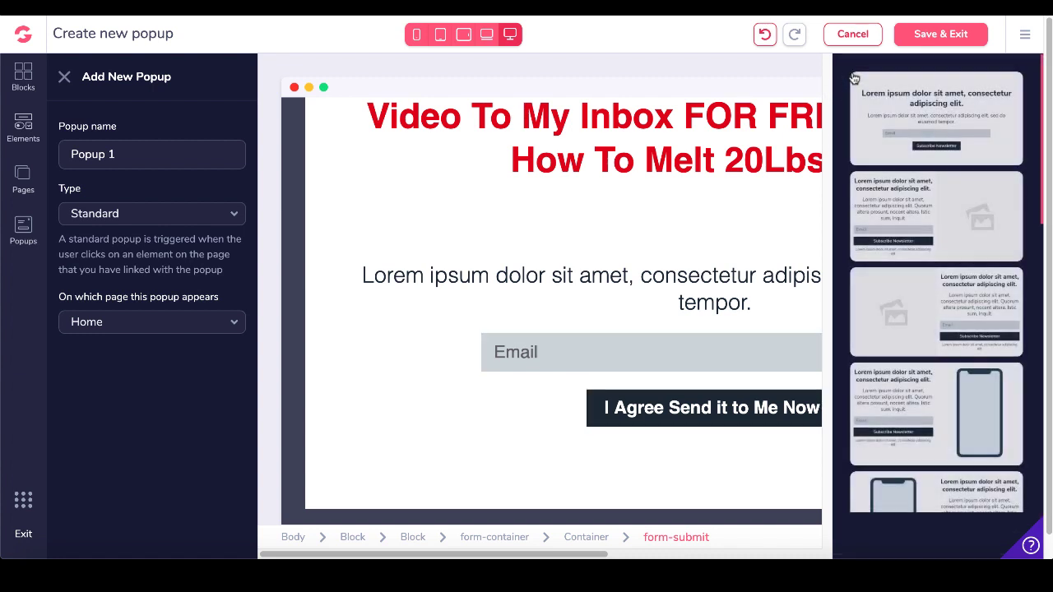
scroll(709, 237, right, 1)
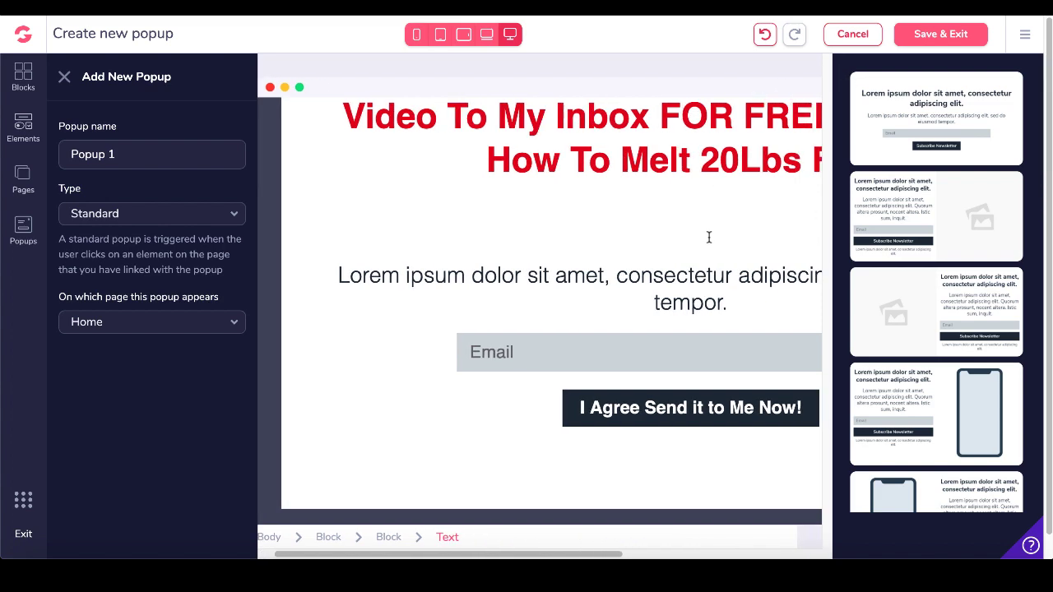
scroll(709, 237, right, 2)
scroll(710, 237, left, 3)
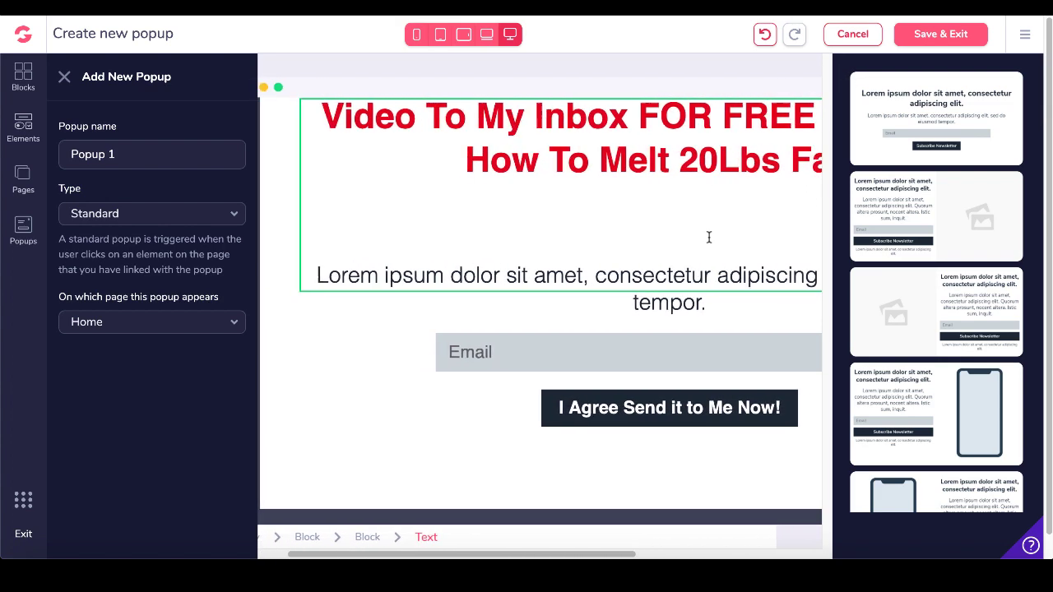
click(920, 39)
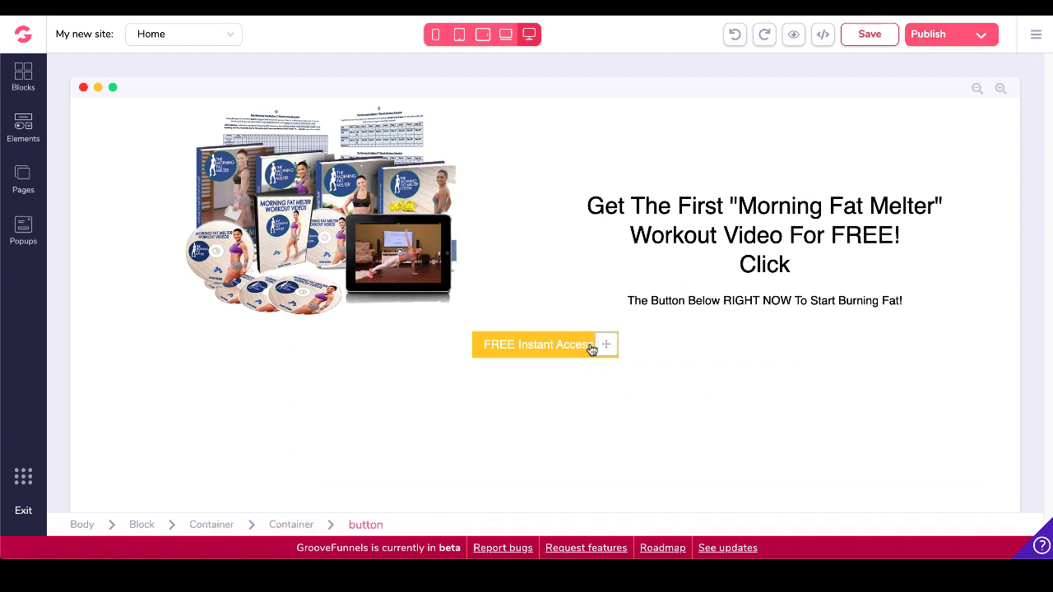
Link the "FREE Instant Access!" button to the popup "Popup 1" and apply the update
click(565, 356)
click(566, 358)
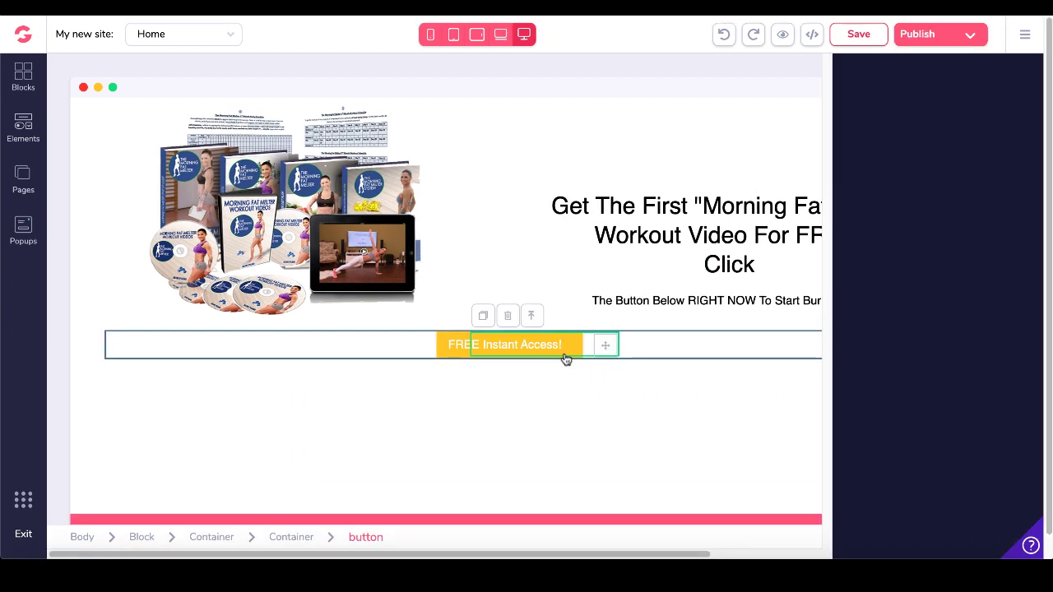
click(921, 120)
click(905, 255)
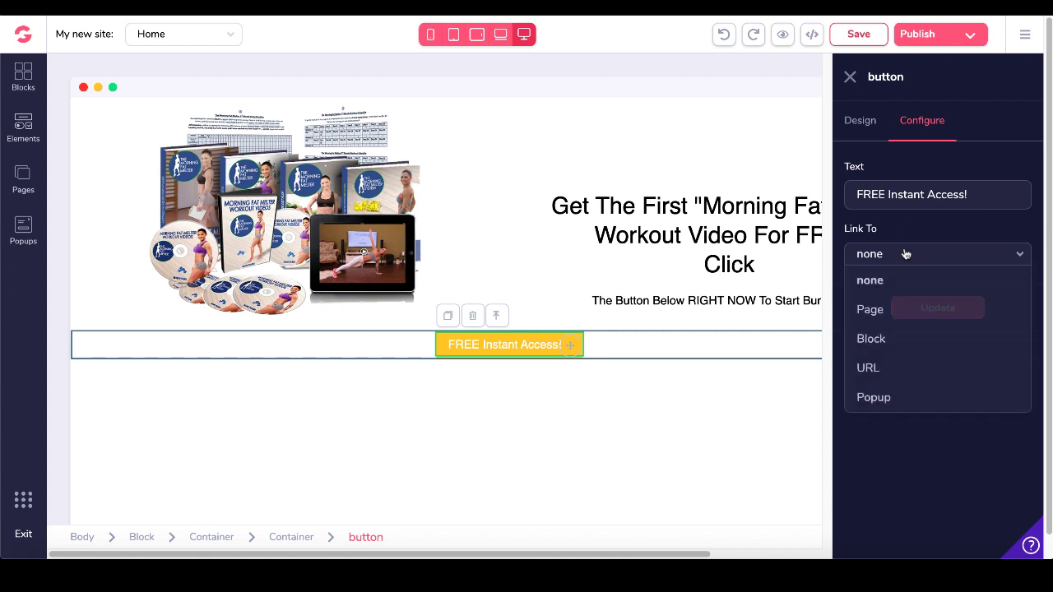
click(879, 399)
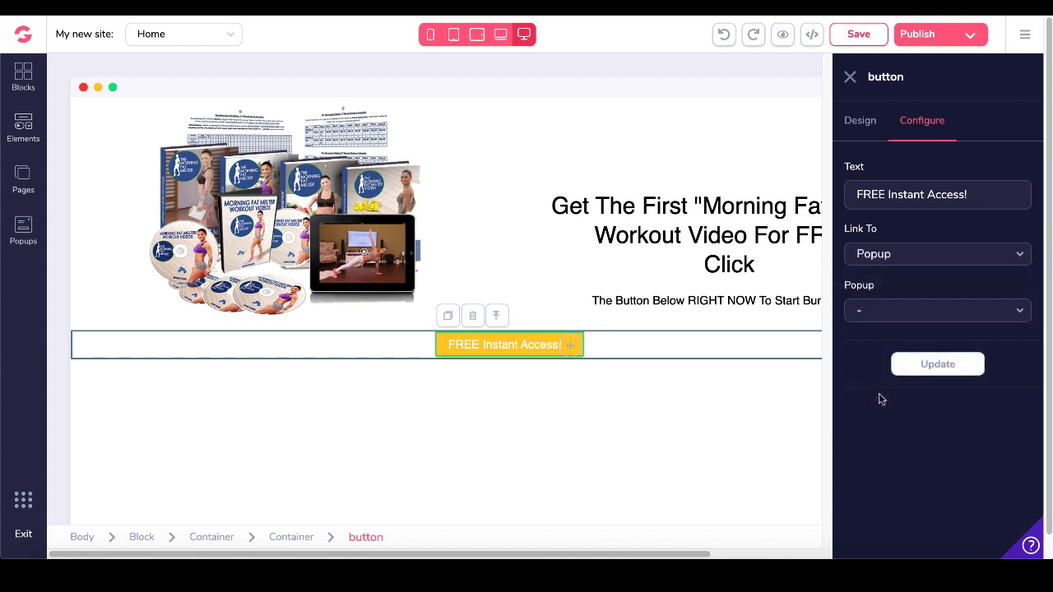
click(881, 322)
click(884, 336)
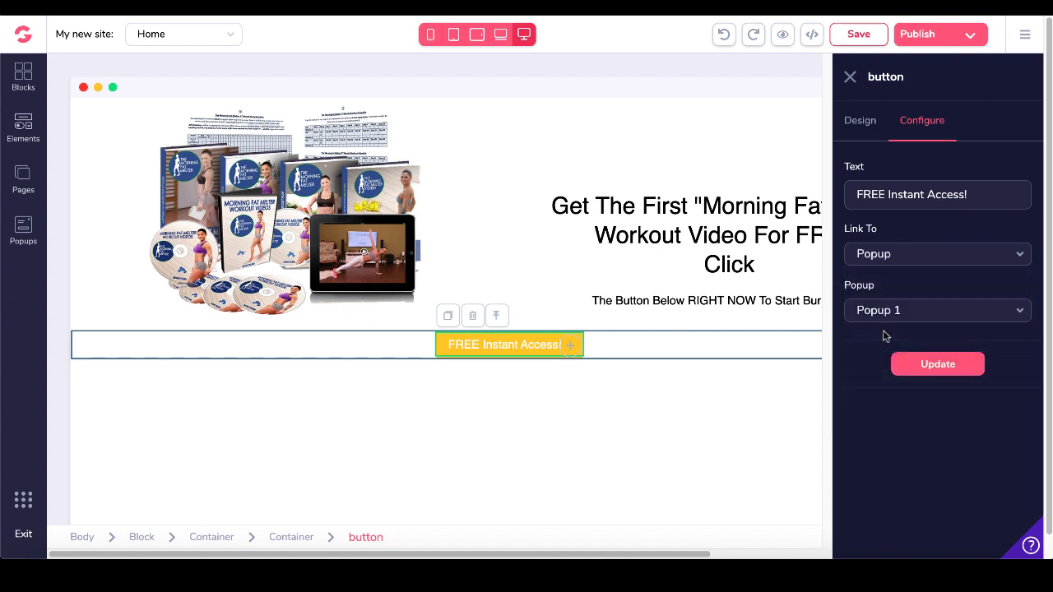
click(923, 365)
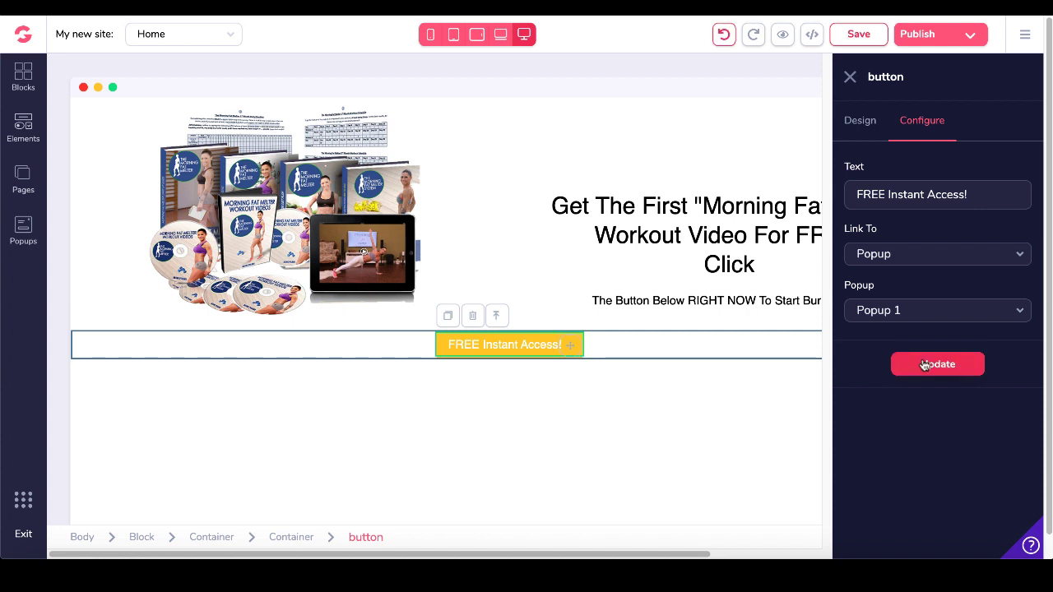
Preview the landing page and test the popup link on the "FREE Instant Access!" button
click(784, 35)
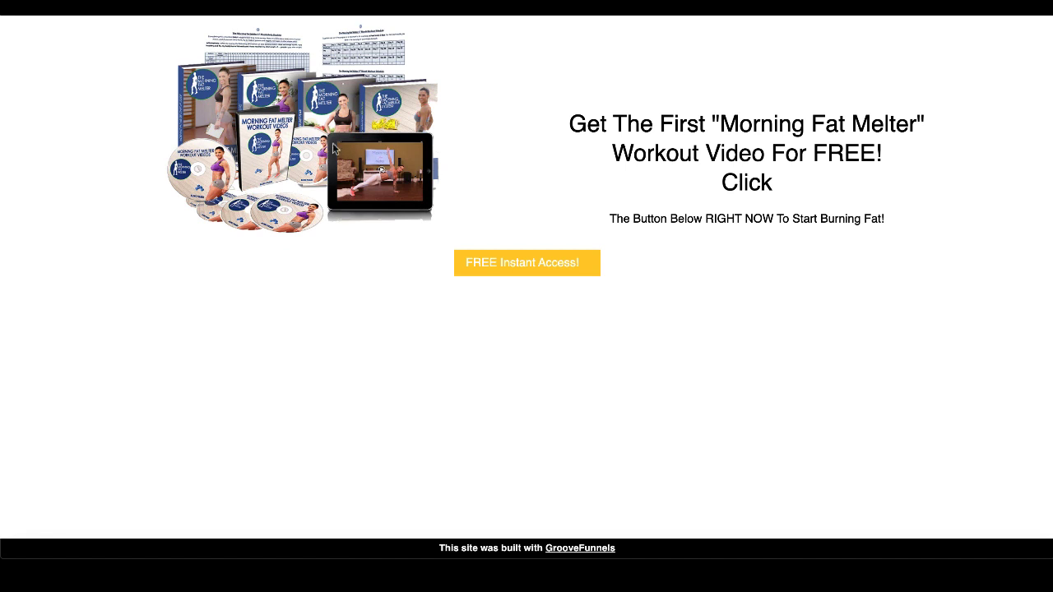
click(526, 265)
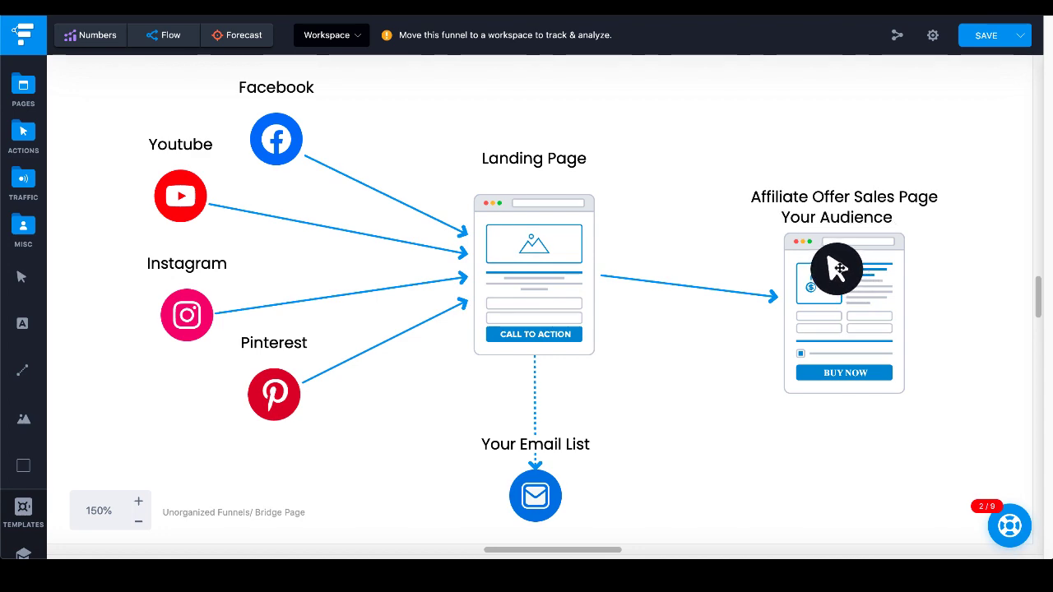
click(840, 268)
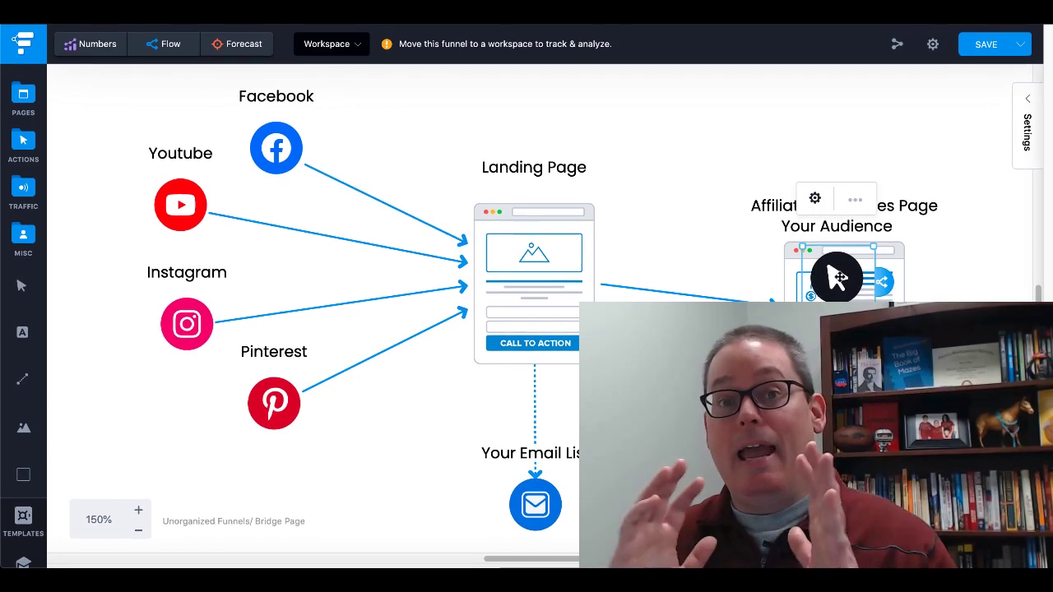